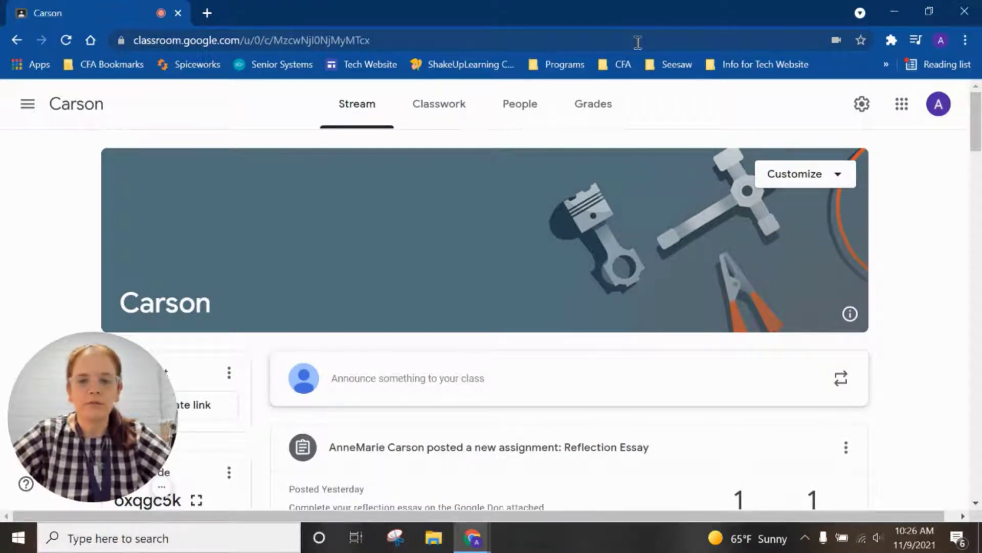
# Create a new assignment in the class's classwork and title it "Sample Assignment".
pyautogui.click(434, 125)
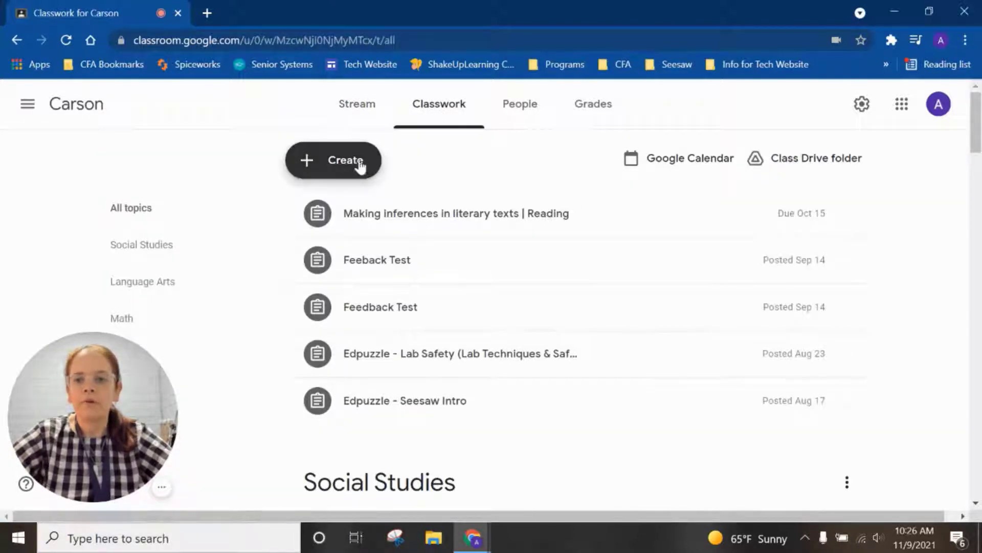
pyautogui.click(360, 164)
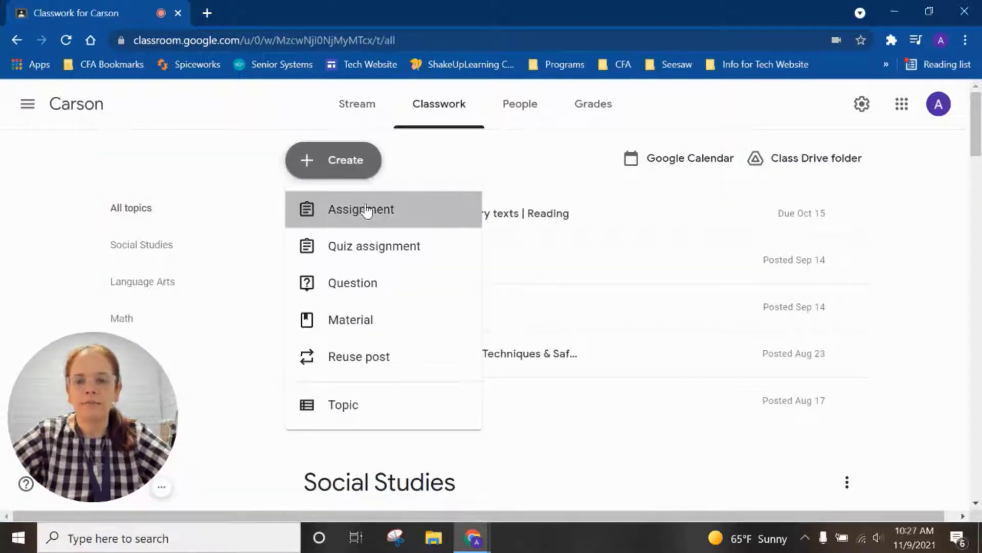
pyautogui.click(366, 211)
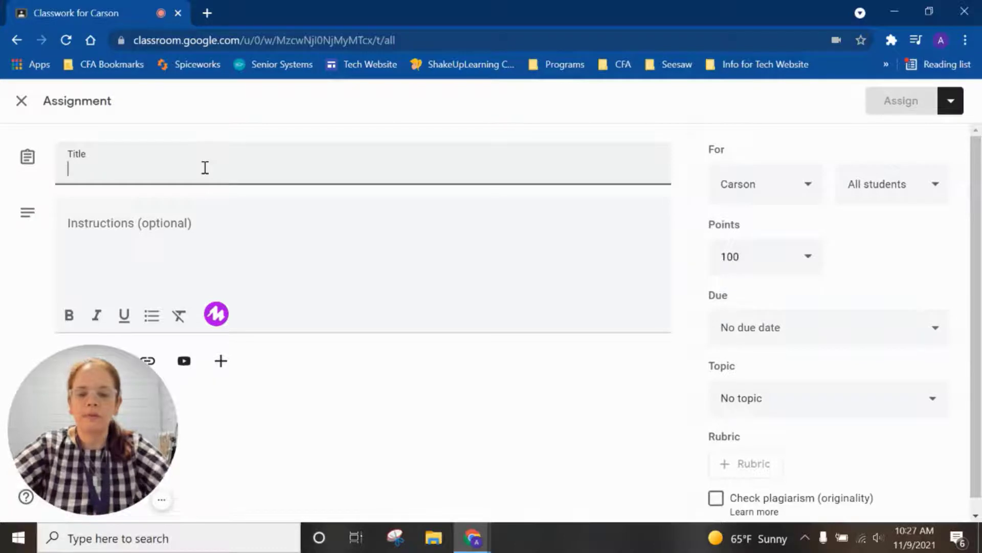
pyautogui.write('Sample ')
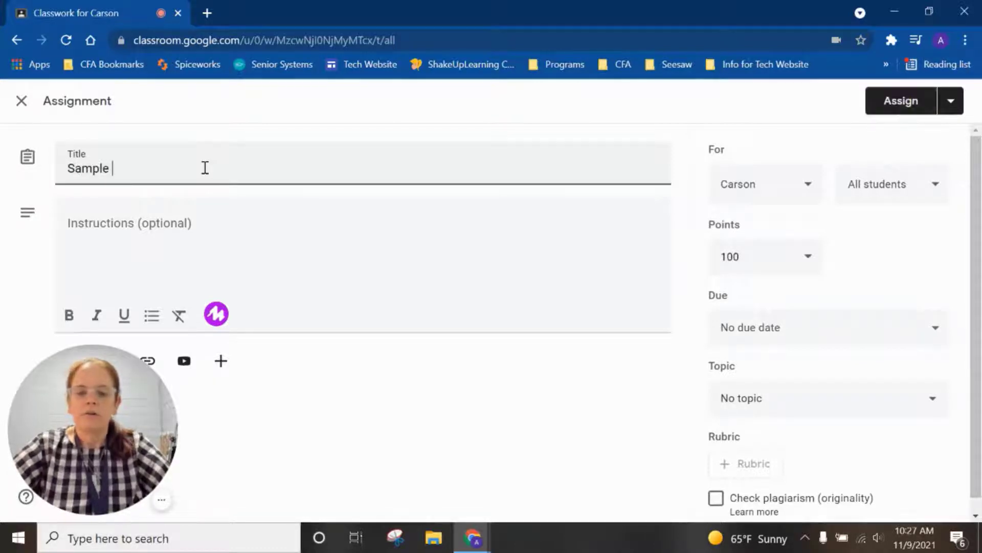
pyautogui.write('Assignment')
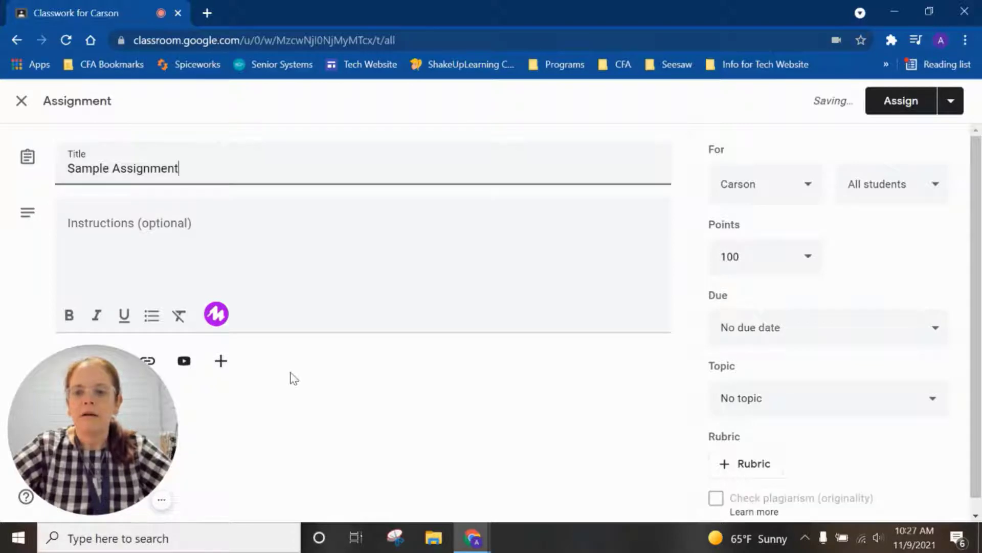
# Create a new rubric for the assignment, with its points sorted in descending order.
pyautogui.scroll(-1, 294, 379)
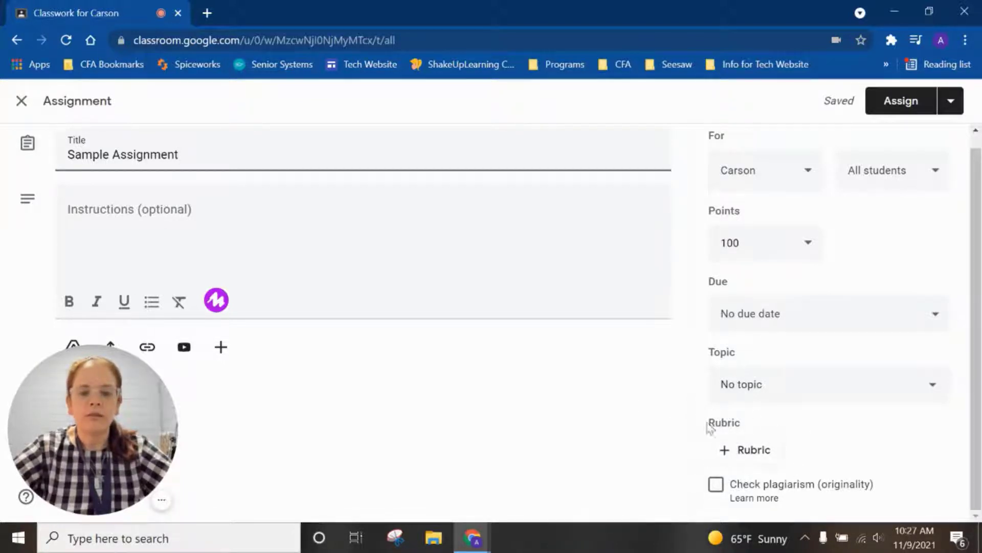
pyautogui.click(750, 460)
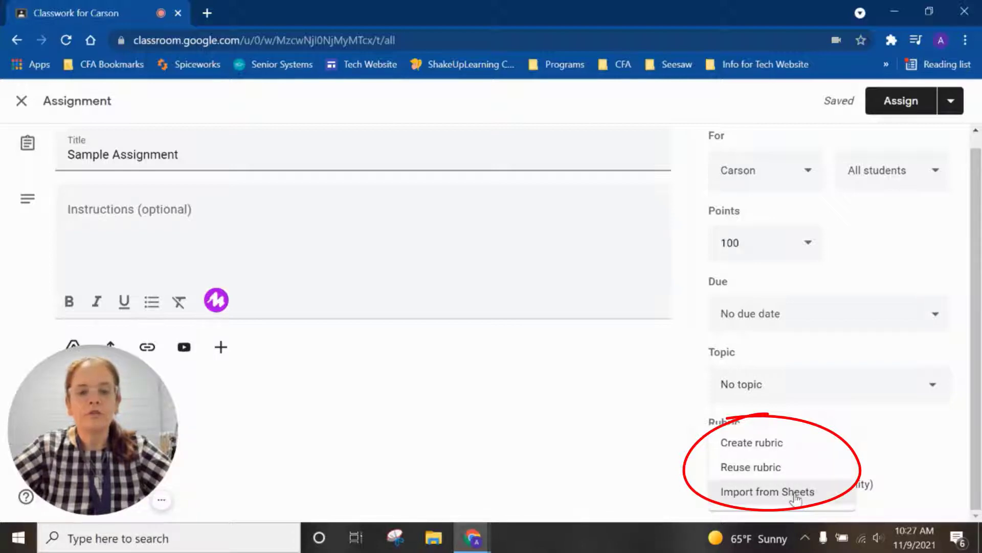
pyautogui.click(761, 452)
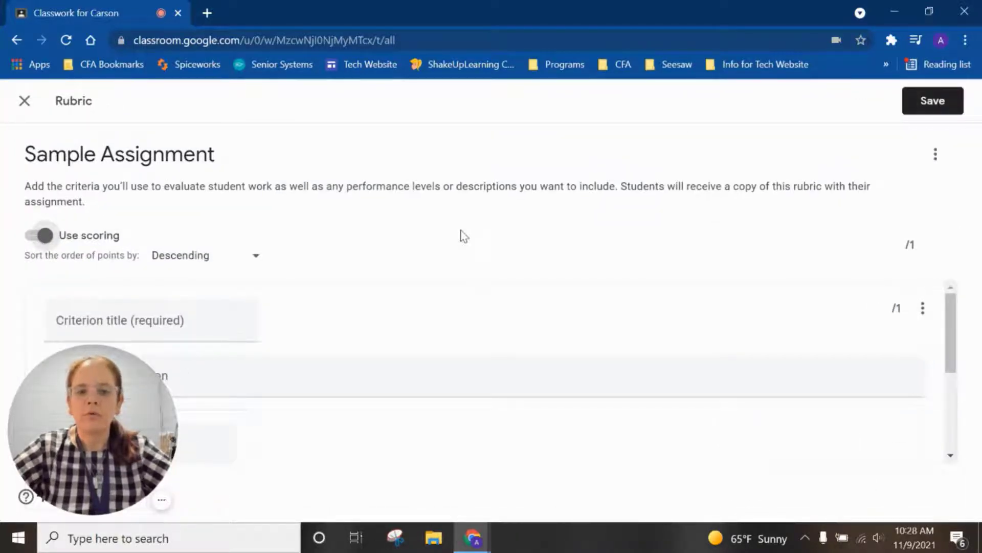
pyautogui.moveTo(146, 440); pyautogui.dragTo(921, 432)
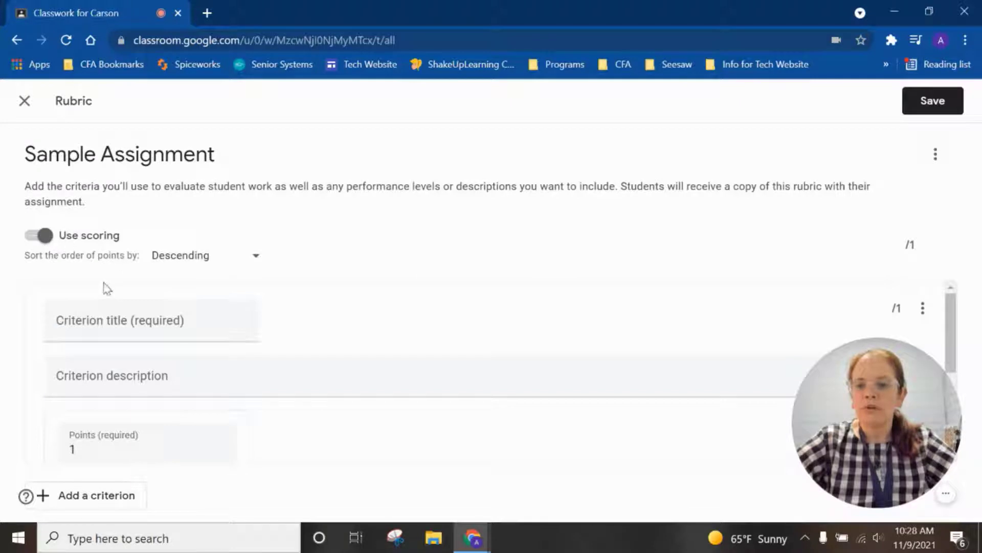
pyautogui.click(256, 260)
pyautogui.click(194, 255)
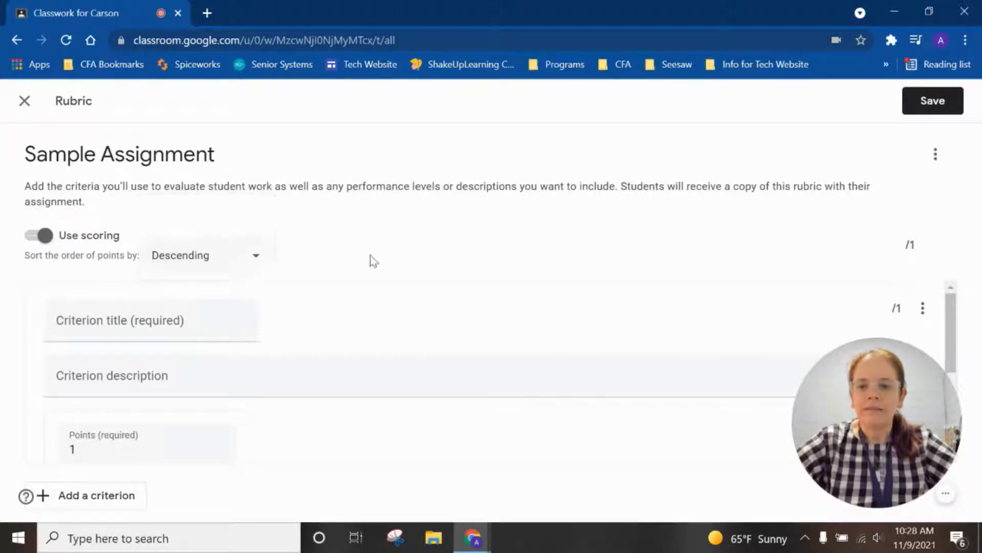
# Title the first criterion "Spelling" and describe it as "The student will use correct spelling through their writing.".
pyautogui.click(147, 330)
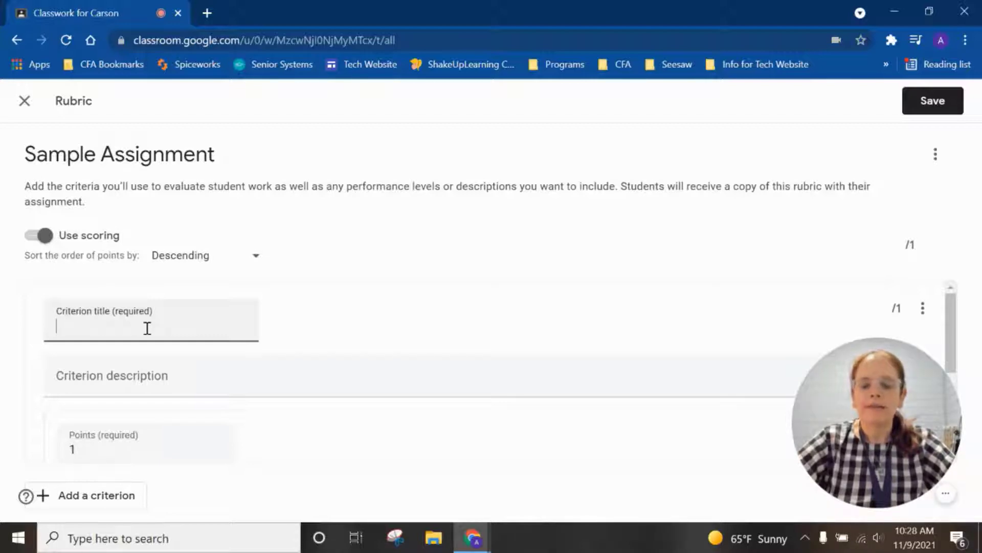
pyautogui.write('Spelling')
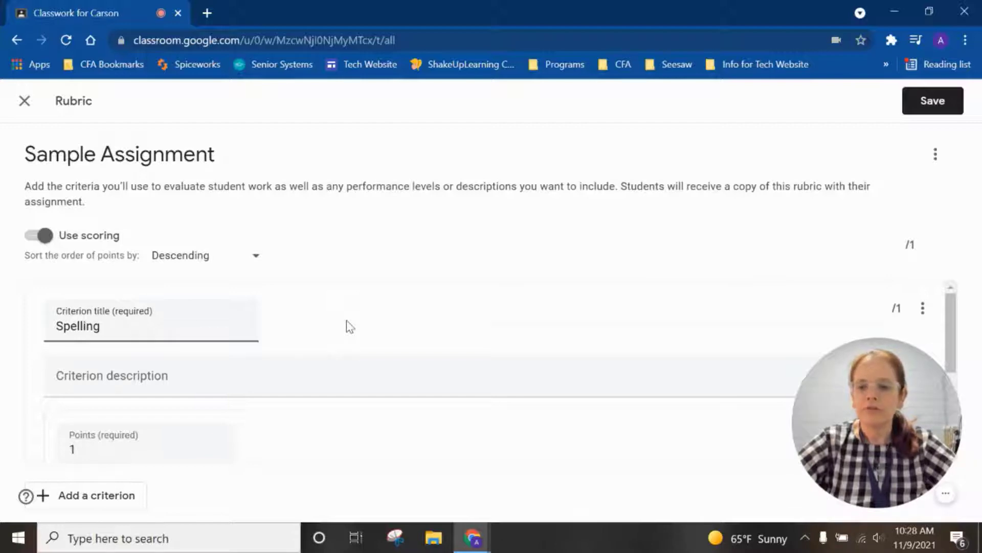
pyautogui.scroll(-1, 350, 327)
pyautogui.click(161, 336)
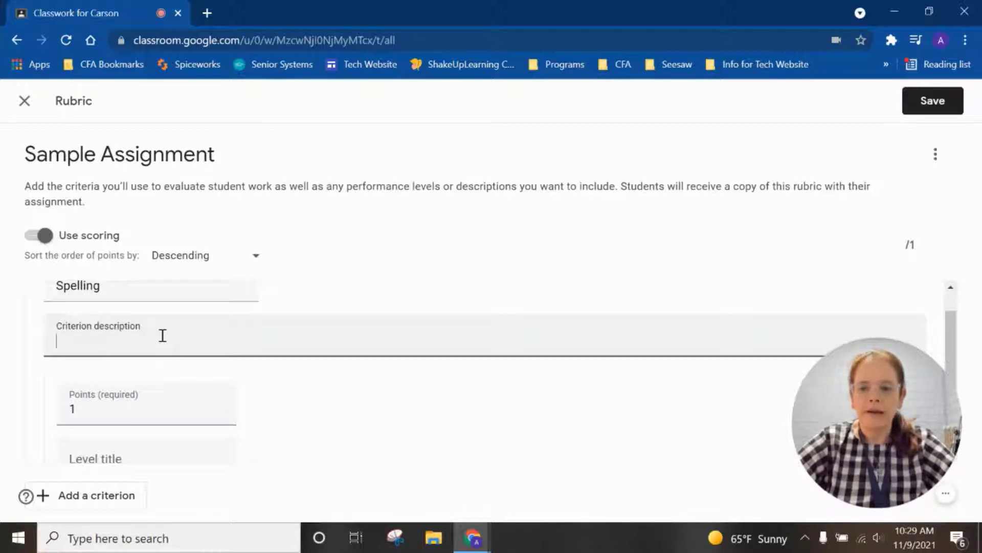
pyautogui.write('The student will use correct spelling through their writing.')
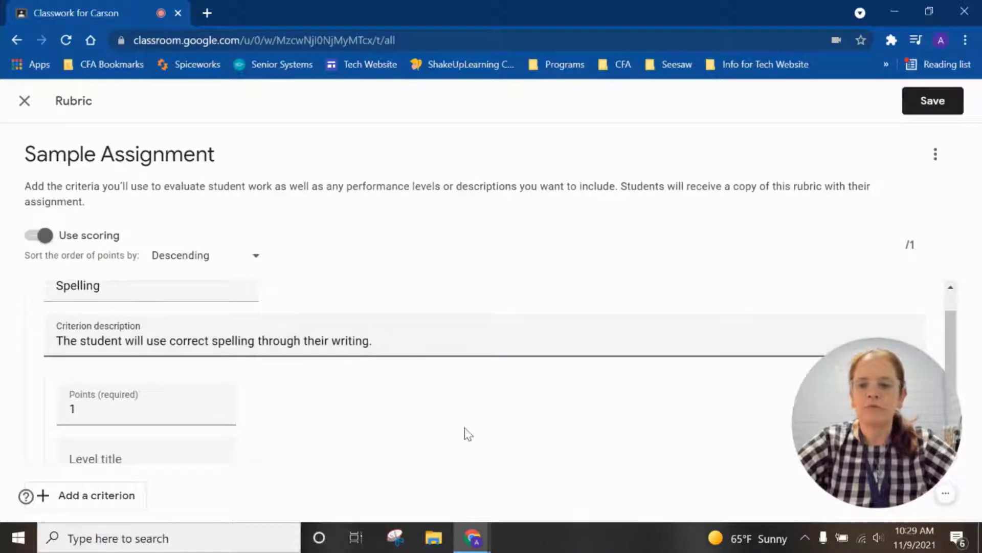
# Title the 1-point level of the Spelling criterion "Many spelling mistakes.".
pyautogui.scroll(-2, 468, 434)
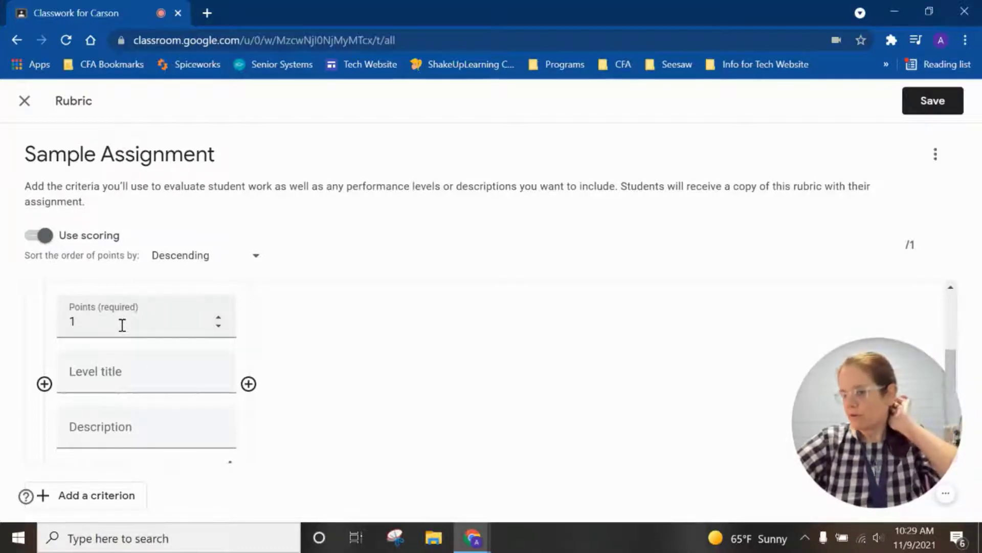
pyautogui.click(131, 372)
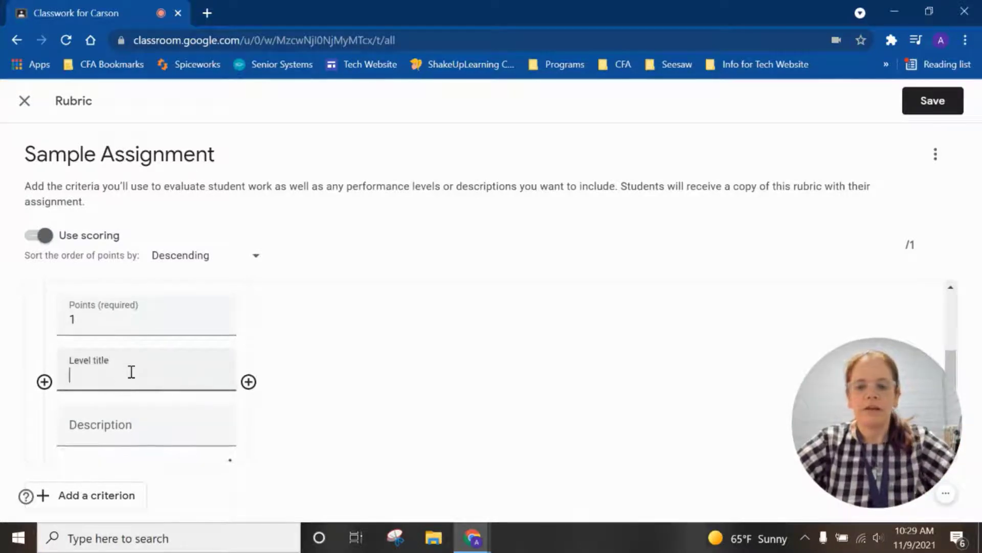
pyautogui.write('Many spelling mistakes.')
# Enter the 1-point level's description "The writing had 10 or more spelling mistakes.".
pyautogui.click(108, 433)
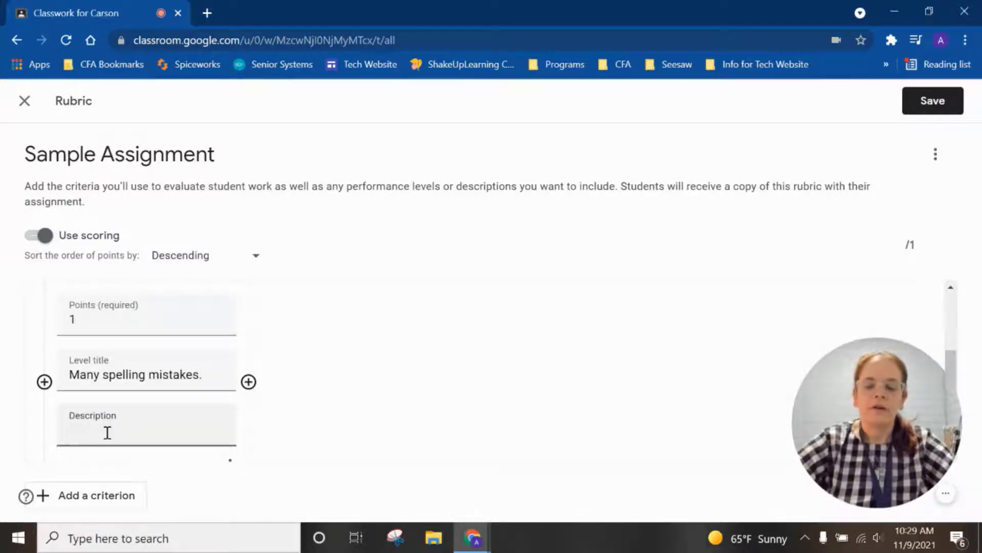
pyautogui.write('The a')
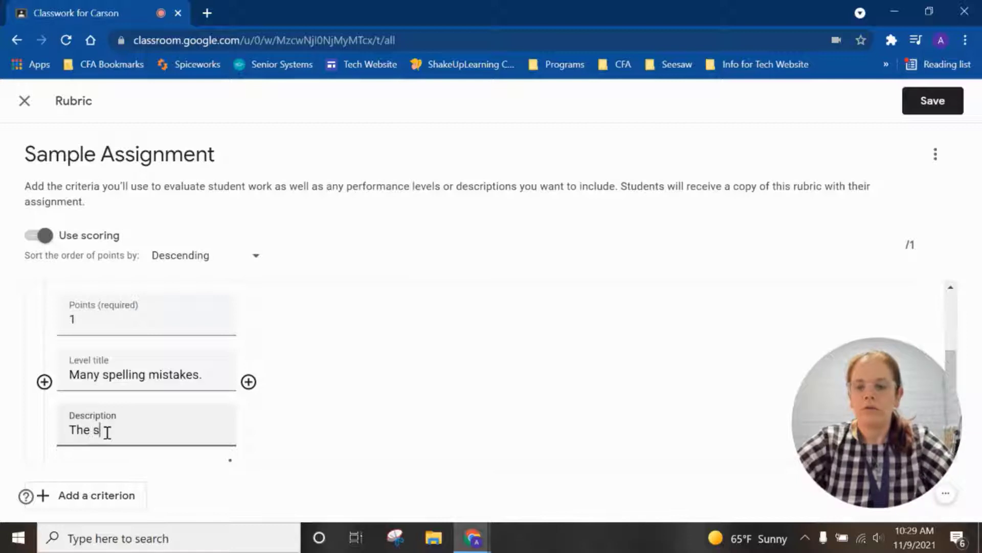
pyautogui.press('BackSpace')
pyautogui.write('writing had')
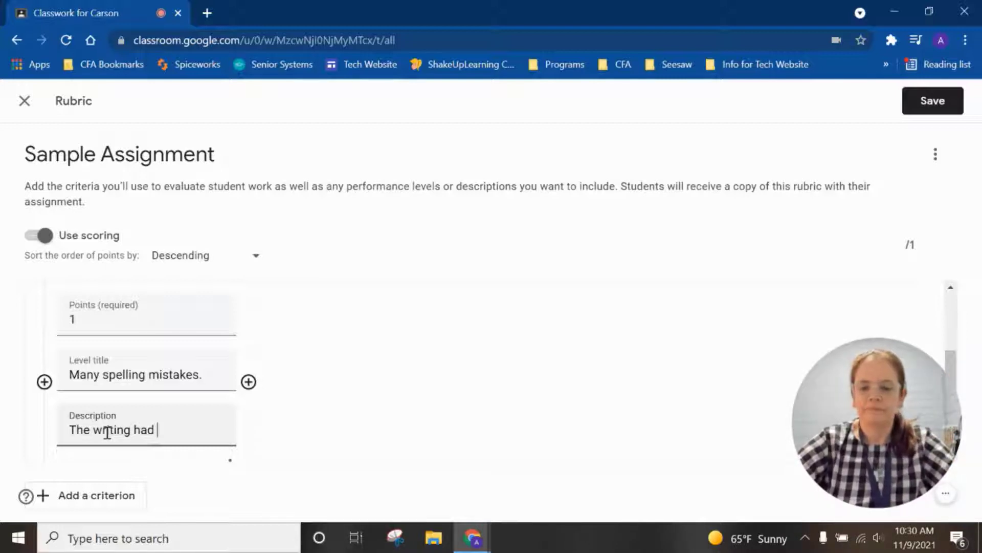
pyautogui.write('10 or ')
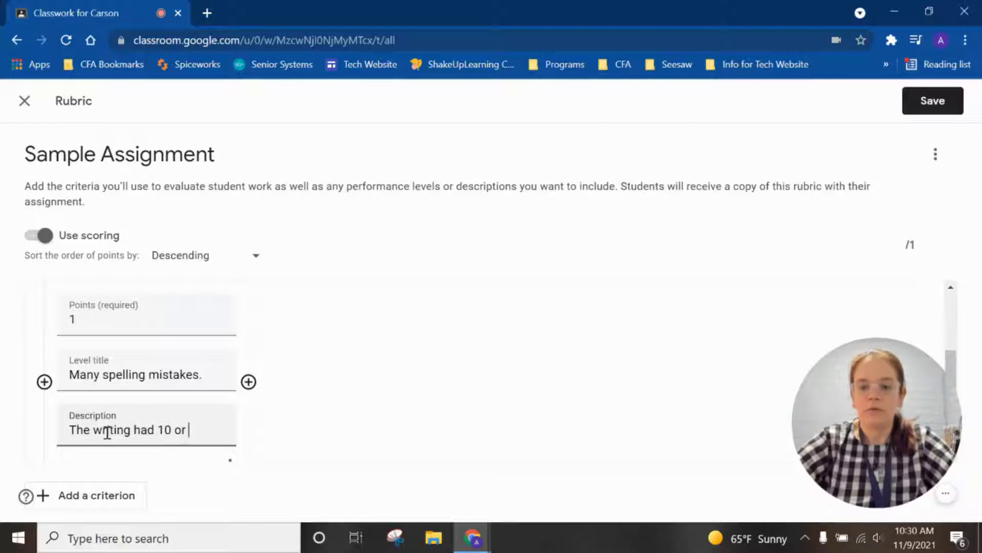
pyautogui.write('more sp')
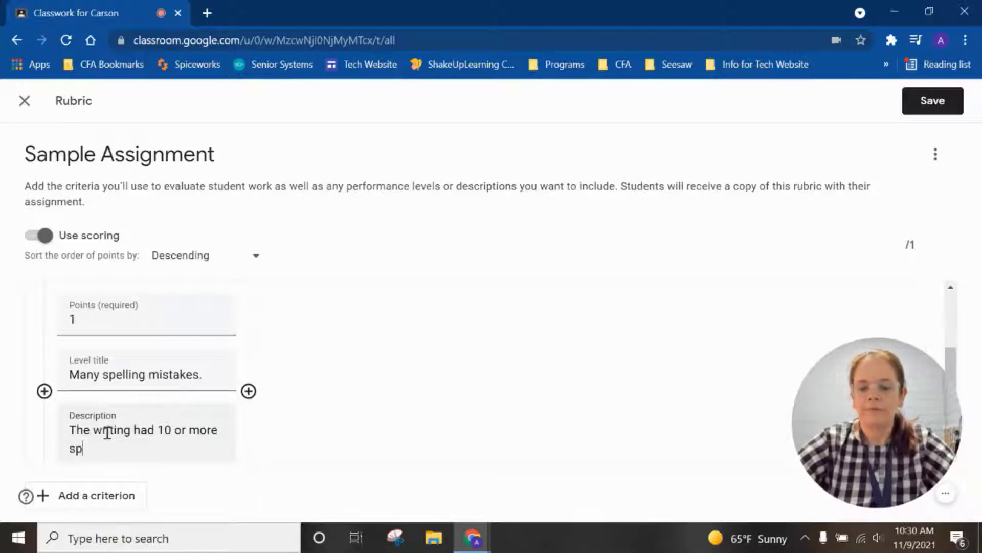
pyautogui.write('ellign m')
pyautogui.press('BackSpace')
pyautogui.press('BackSpace')
pyautogui.press('BackSpace')
pyautogui.press('BackSpace')
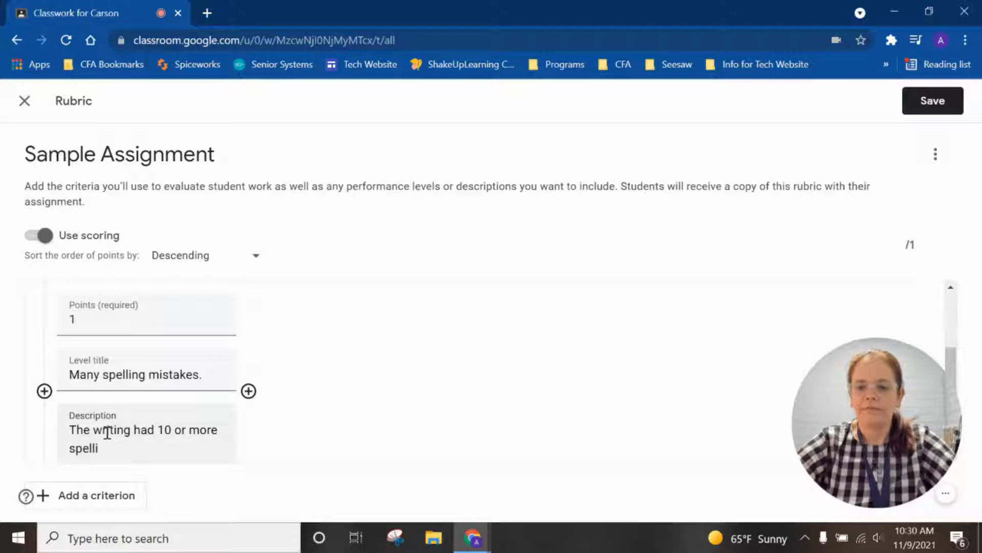
pyautogui.write('ng mis')
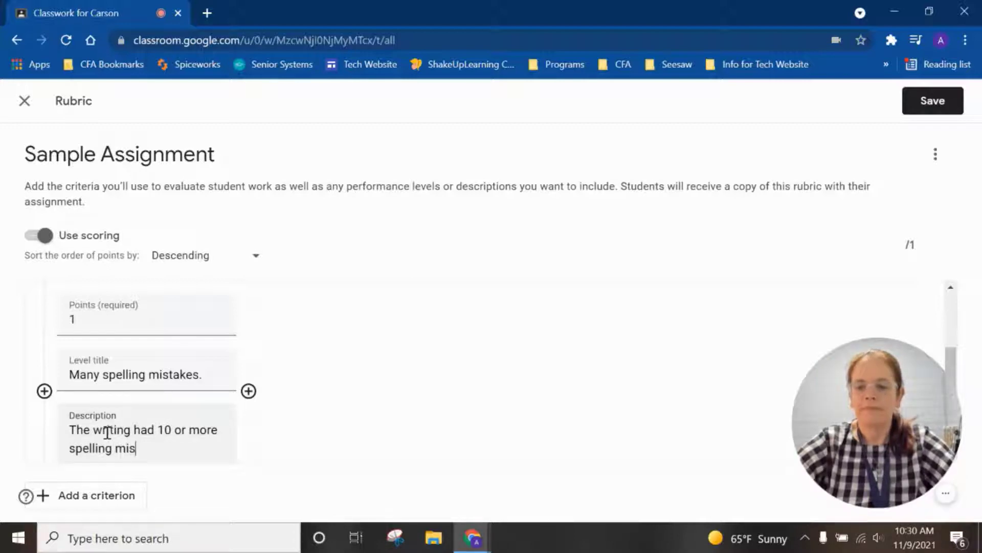
pyautogui.write('takes.')
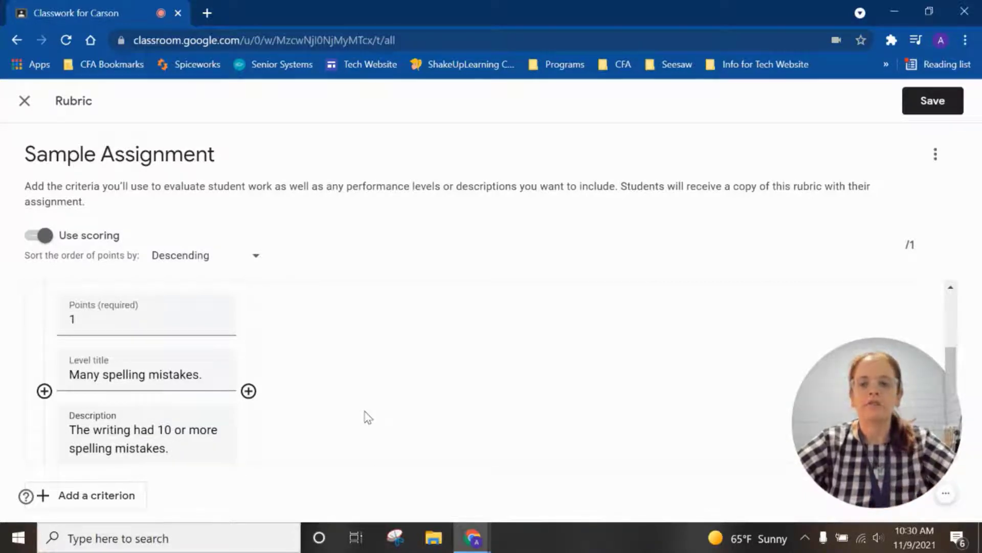
# Add a second level after the 1-point level, worth 3 points and titled "Some spelling mistakes.".
pyautogui.click(248, 391)
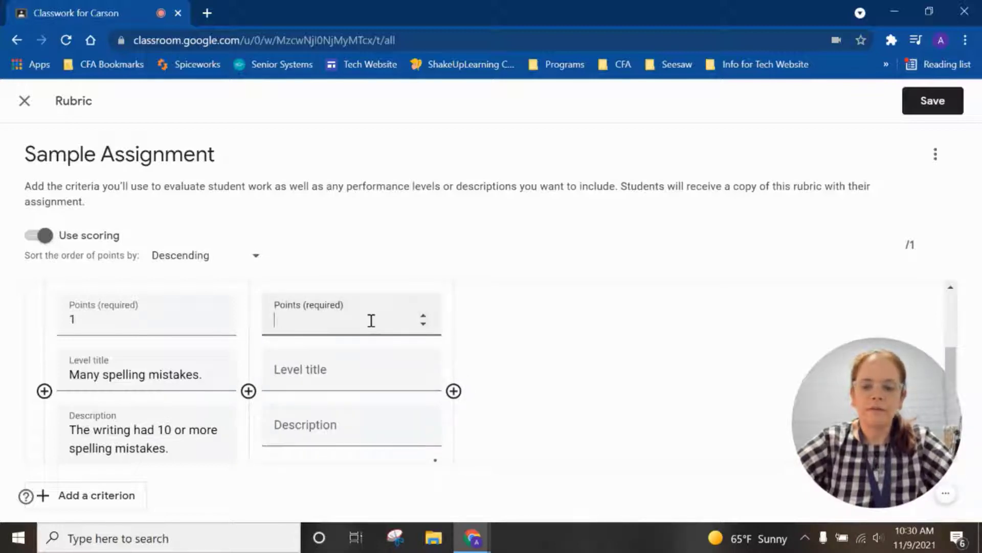
pyautogui.write('3')
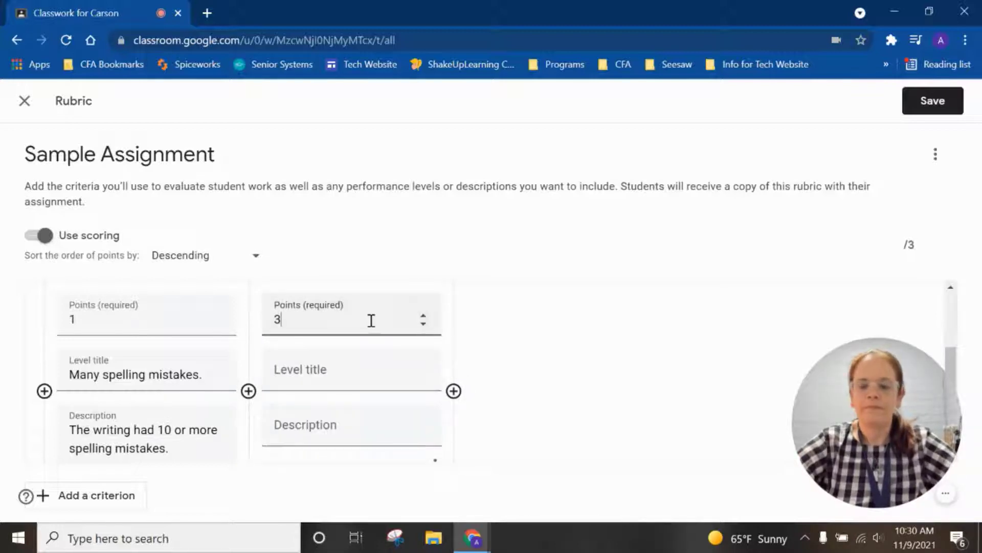
pyautogui.click(423, 317)
pyautogui.click(423, 324)
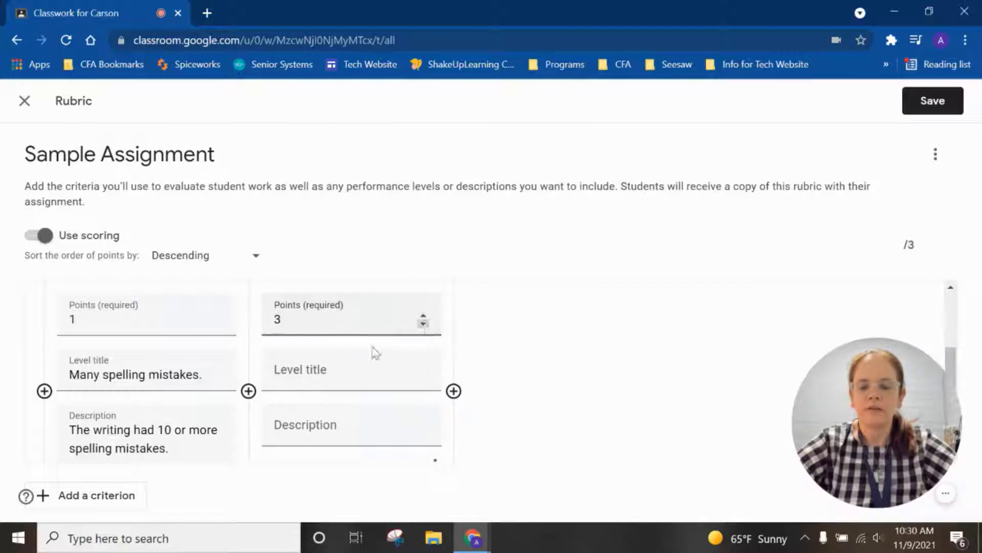
pyautogui.click(307, 375)
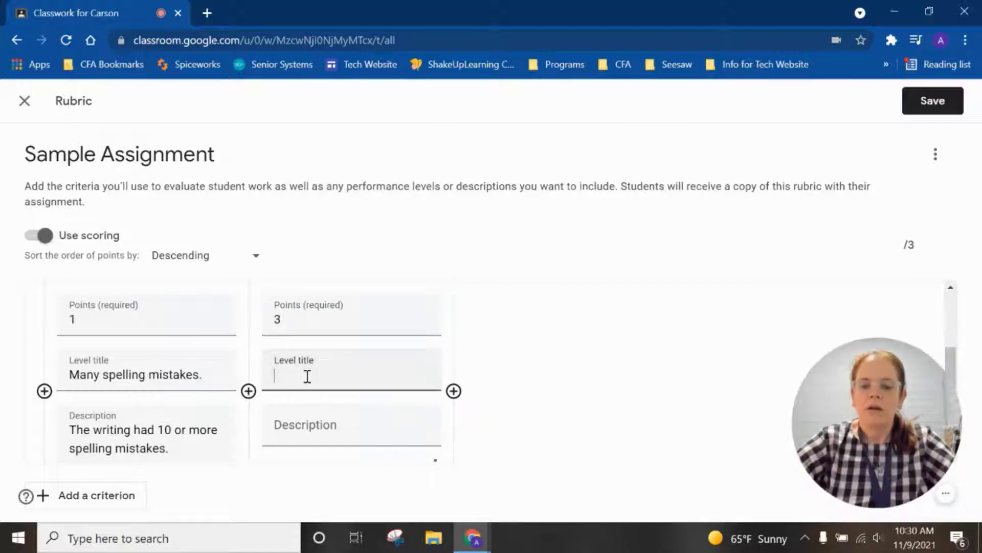
pyautogui.write('Some spe')
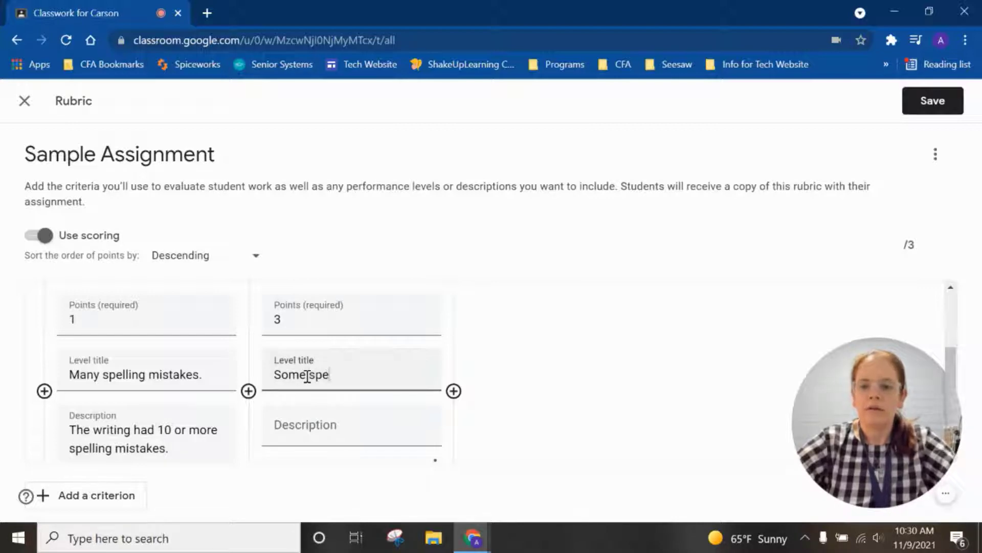
pyautogui.write('lling mistake')
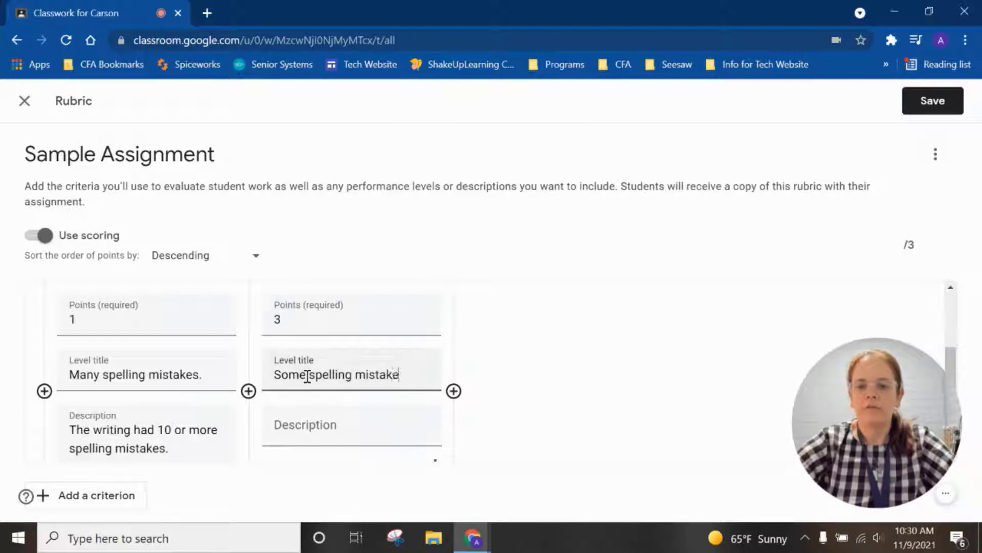
pyautogui.write('s.')
# Enter the description "The wiriting had 5 or more spelling mistakes." for the Spelling criterion's 3-point level.
pyautogui.click(309, 432)
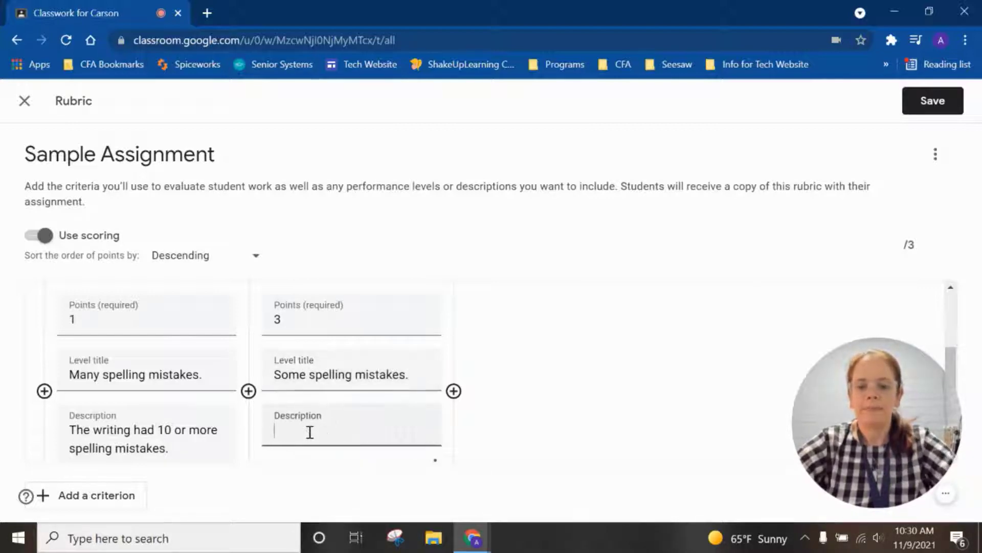
pyautogui.write('The writin')
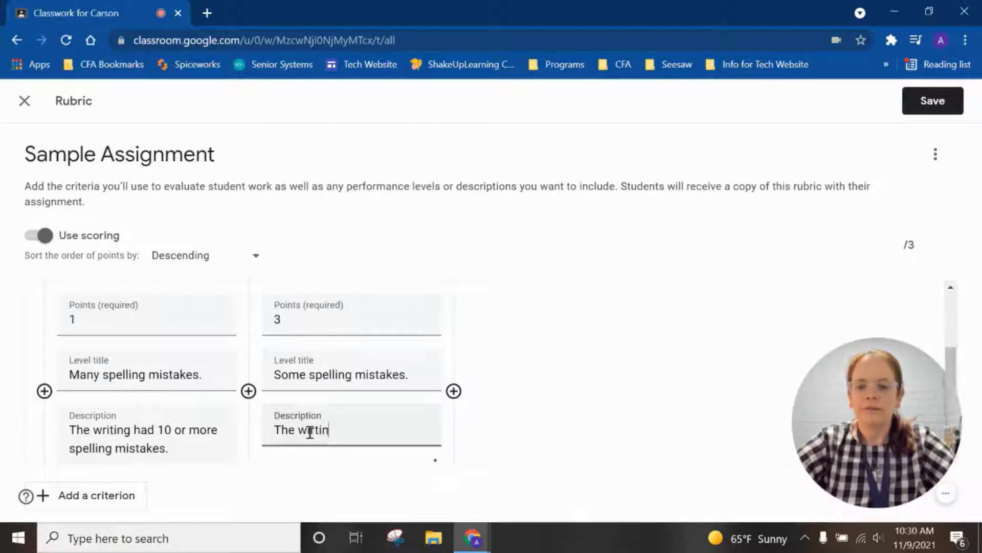
pyautogui.press('BackSpace')
pyautogui.press('BackSpace')
pyautogui.press('BackSpace')
pyautogui.write('iting has')
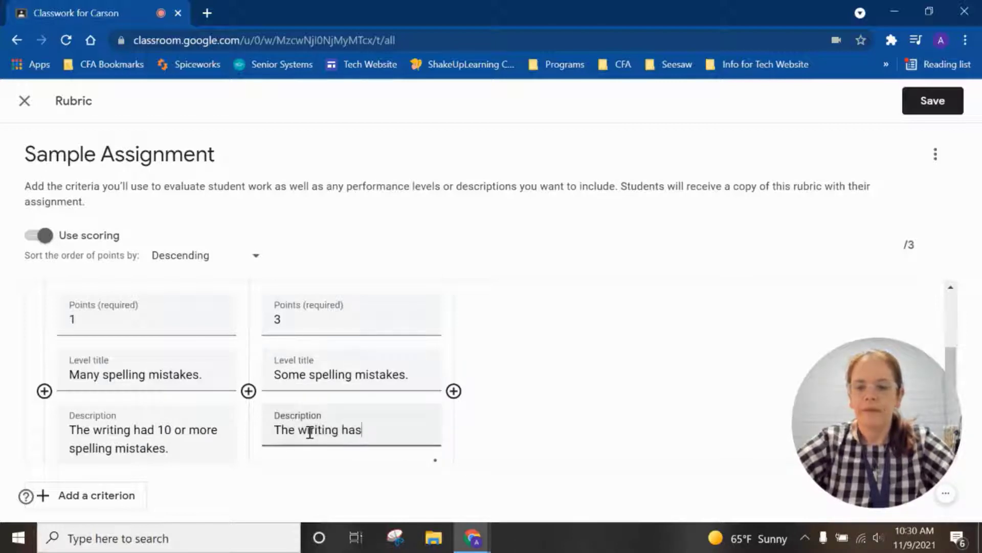
pyautogui.press('BackSpace')
pyautogui.press('BackSpace')
pyautogui.write('a')
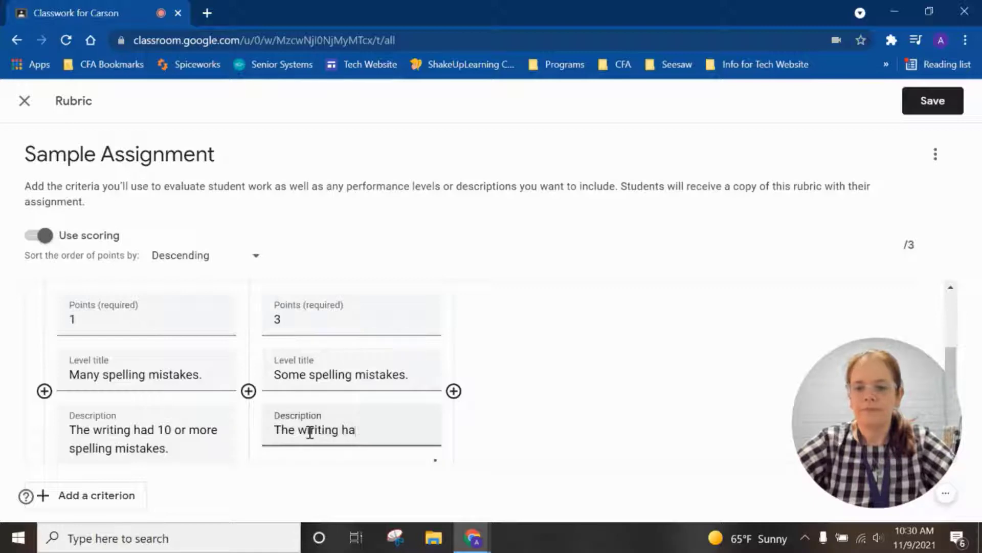
pyautogui.write('d 5')
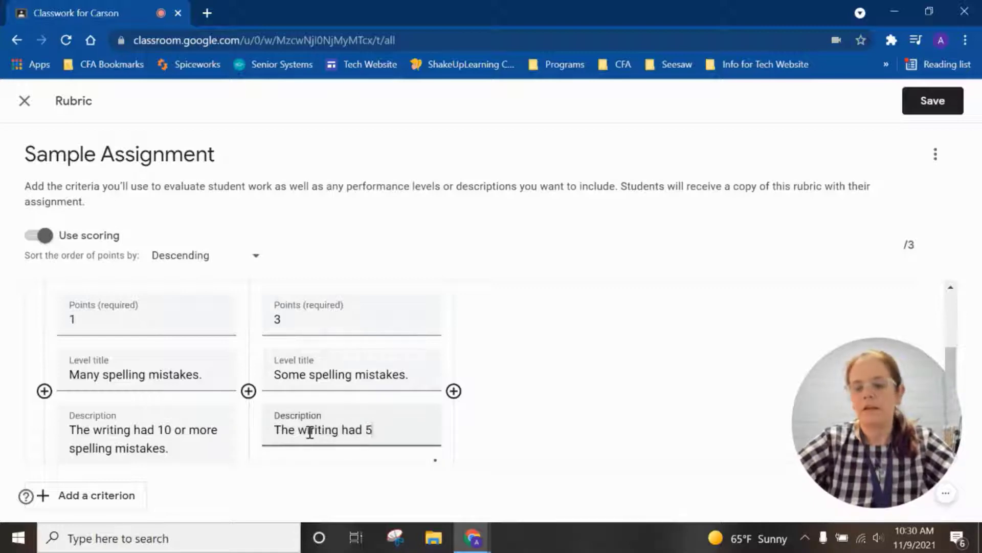
pyautogui.write(' or more s')
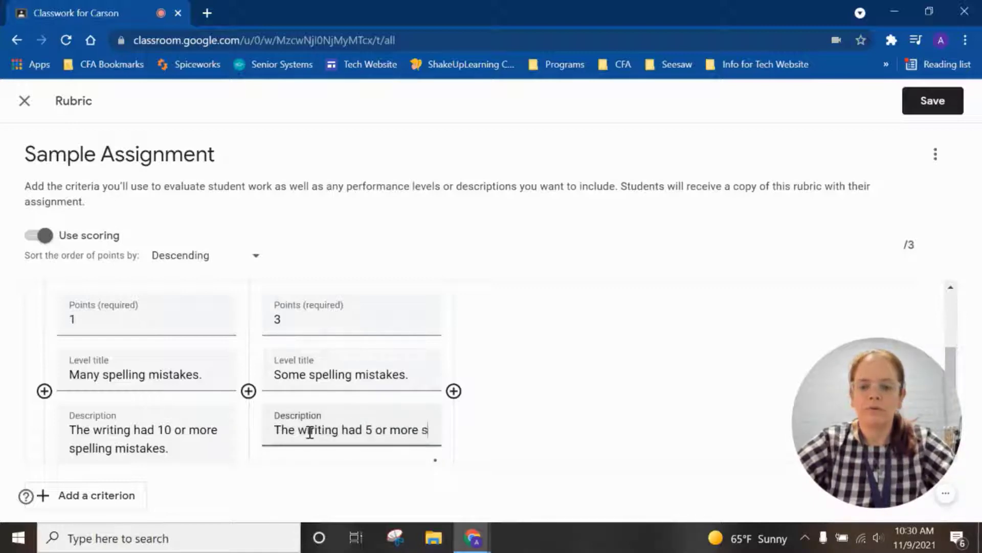
pyautogui.write('pelling mistakes.')
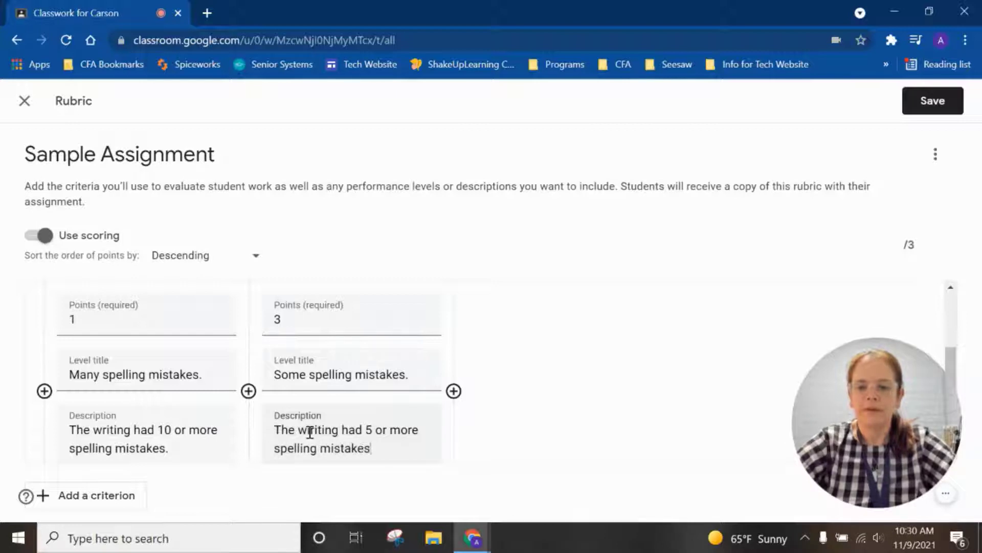
# Add a third level after the 3-point level, worth 5 points and titled "Few spelling mistakes.".
pyautogui.click(454, 391)
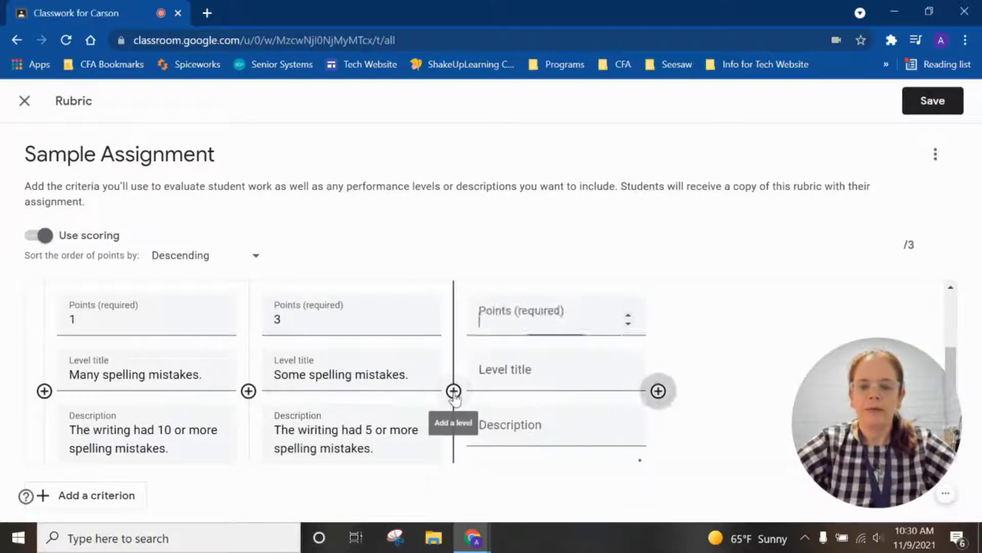
pyautogui.click(527, 337)
pyautogui.write('5')
pyautogui.click(533, 368)
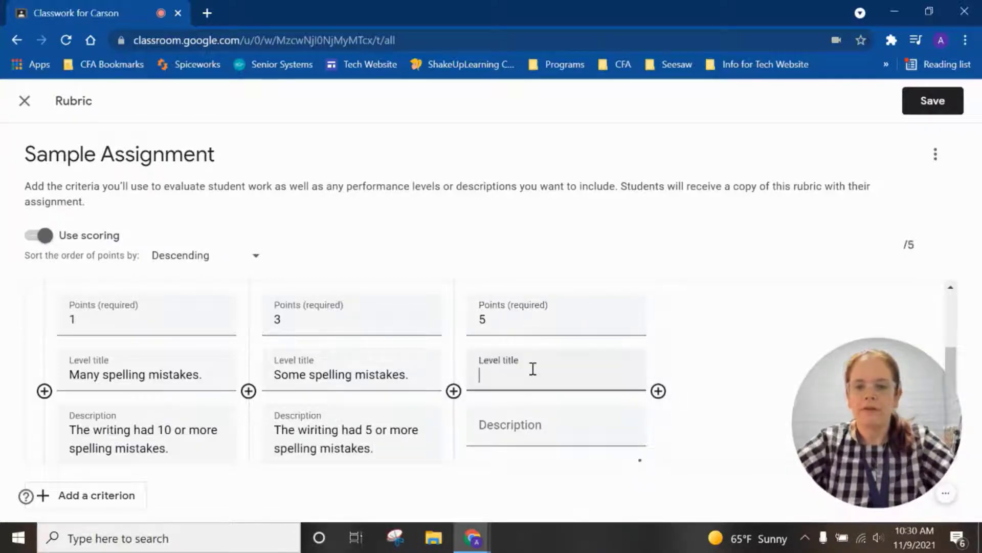
pyautogui.write('Few s')
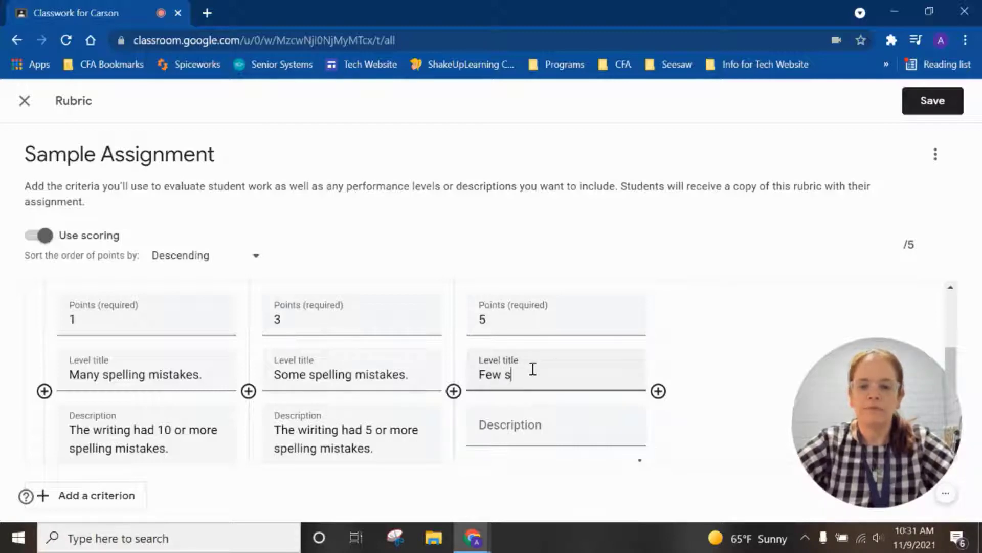
pyautogui.write('pelling mistakes.')
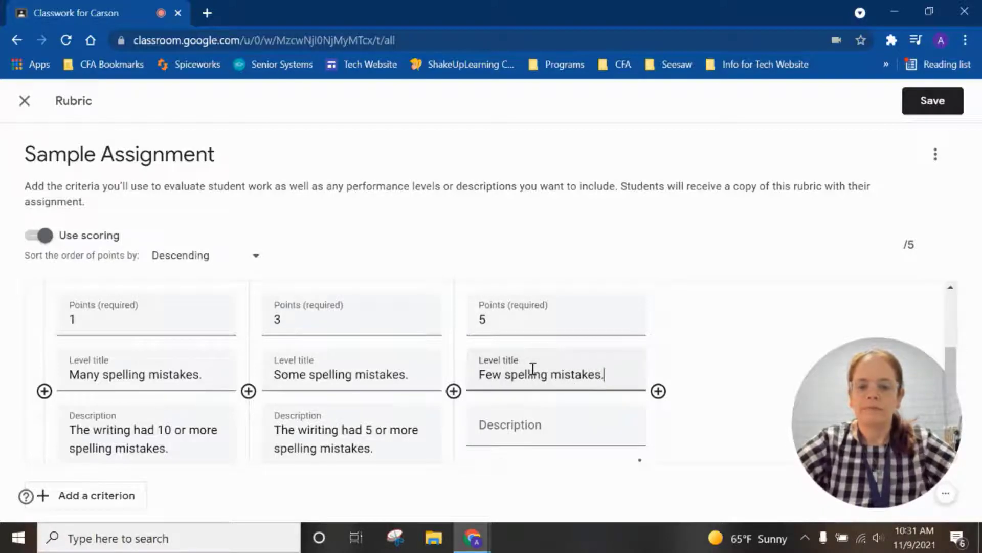
# Enter the 5-point level's description "The writing had only 1 or 2 spelling mistakes.".
pyautogui.click(537, 425)
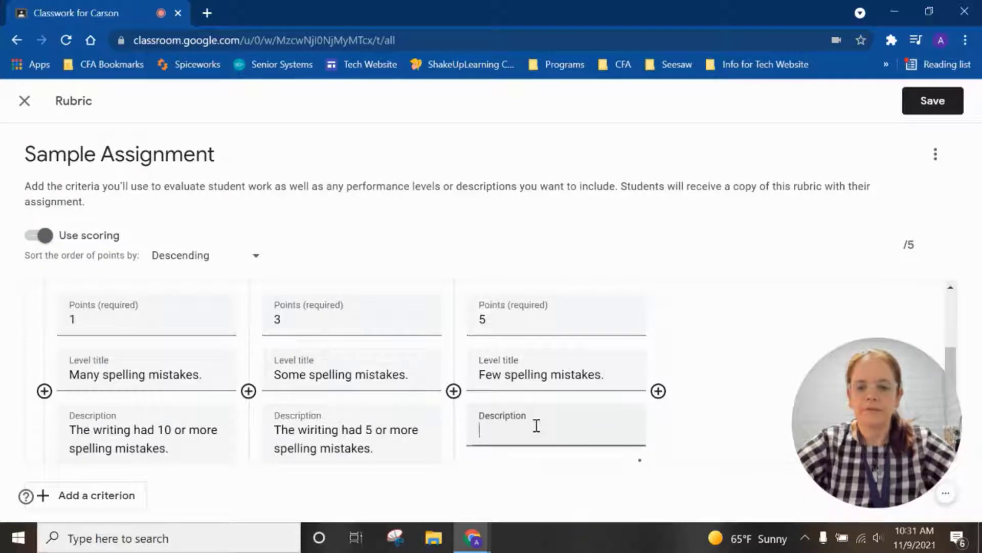
pyautogui.write('The writin')
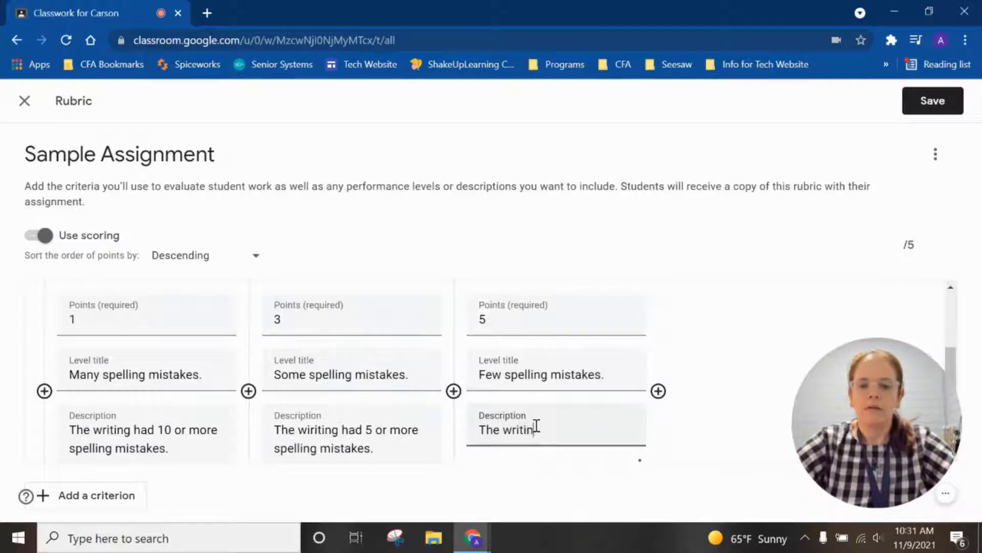
pyautogui.write('g had o')
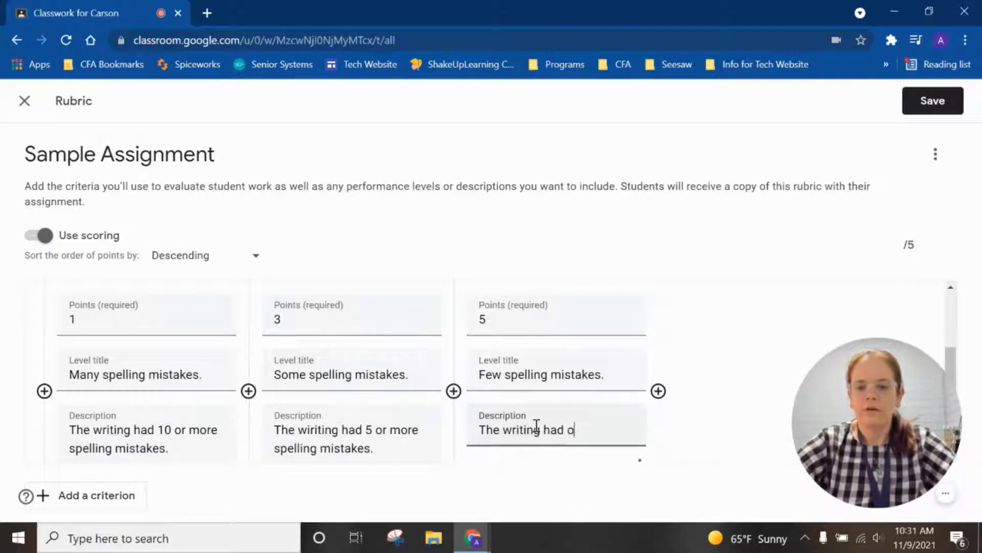
pyautogui.write('nly')
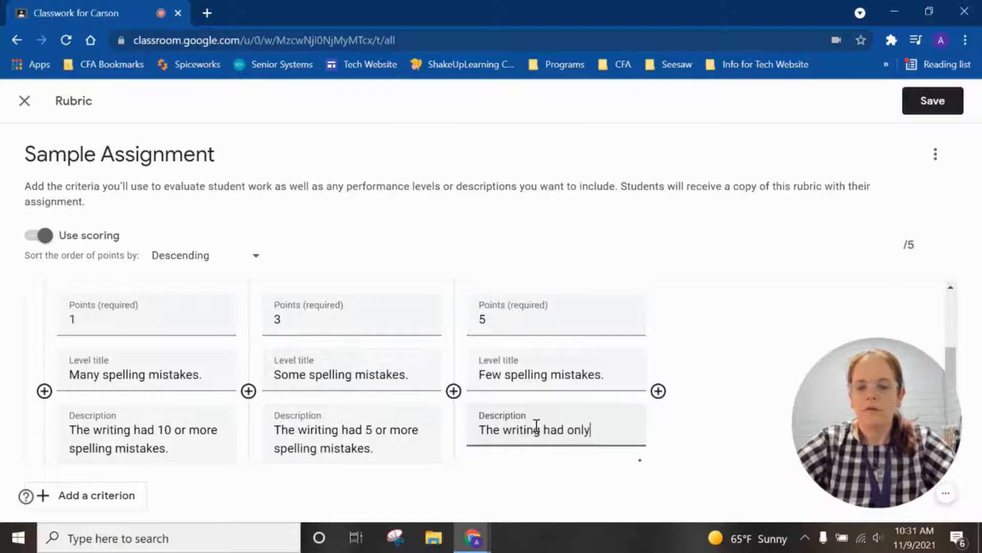
pyautogui.write(' 1 or 2 ')
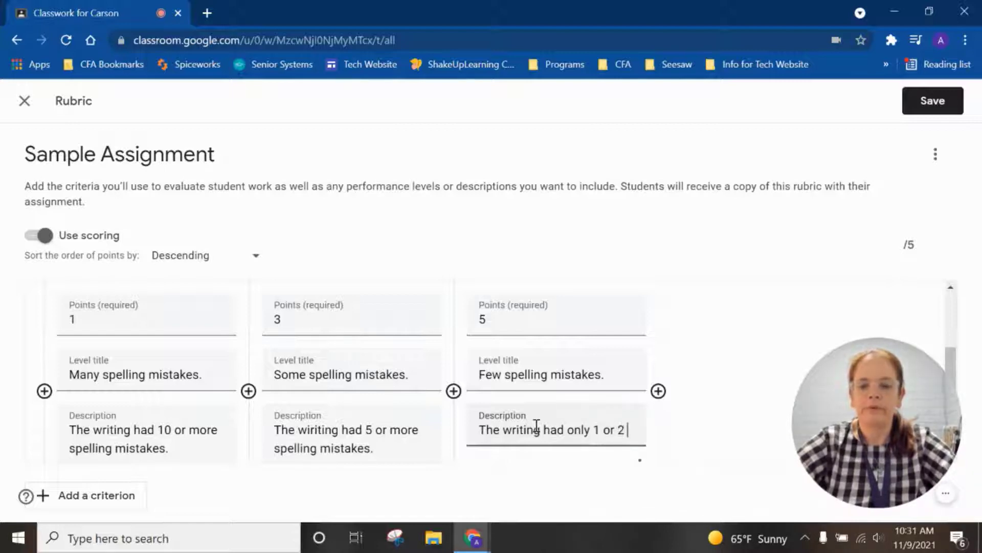
pyautogui.write('spelling mistakes.')
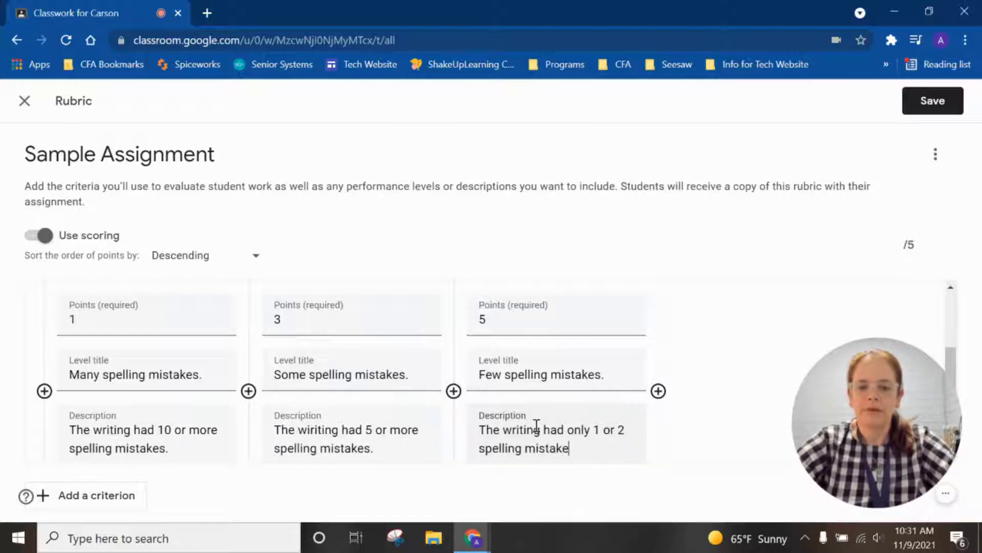
# Add a second criterion titled "Stayed on Topic" and describe it as "The student stayed on topic during the story.".
pyautogui.scroll(-1, 208, 361)
pyautogui.scroll(2, 209, 361)
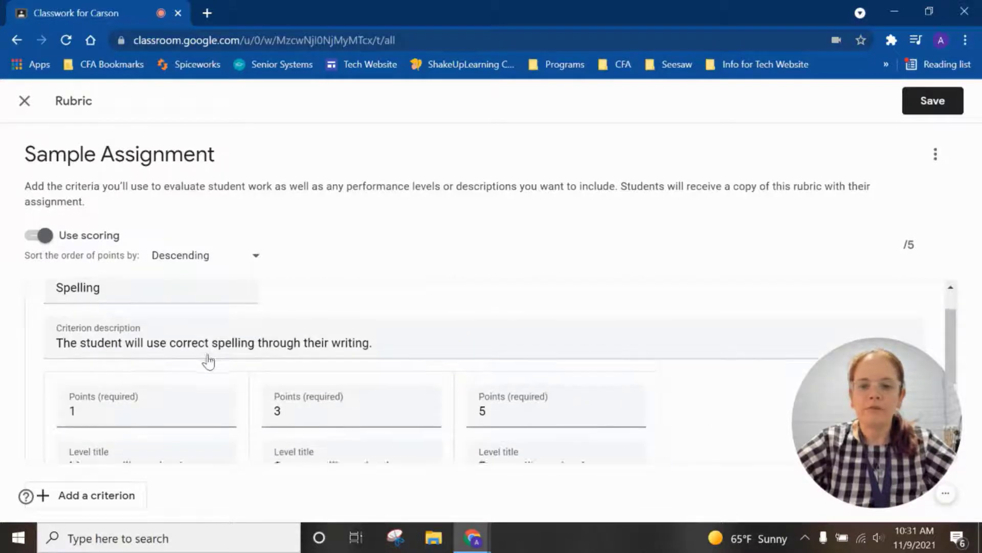
pyautogui.scroll(-2, 207, 358)
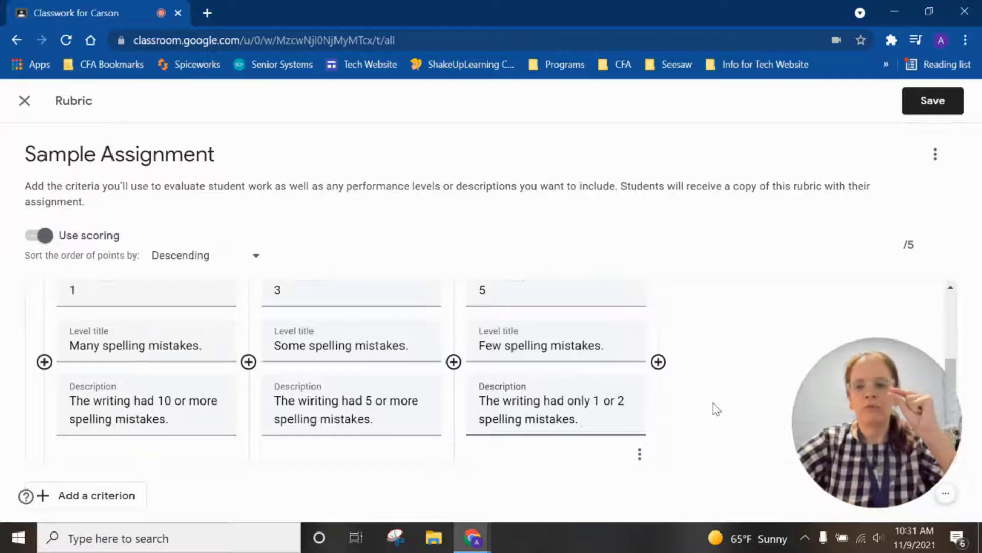
pyautogui.click(67, 504)
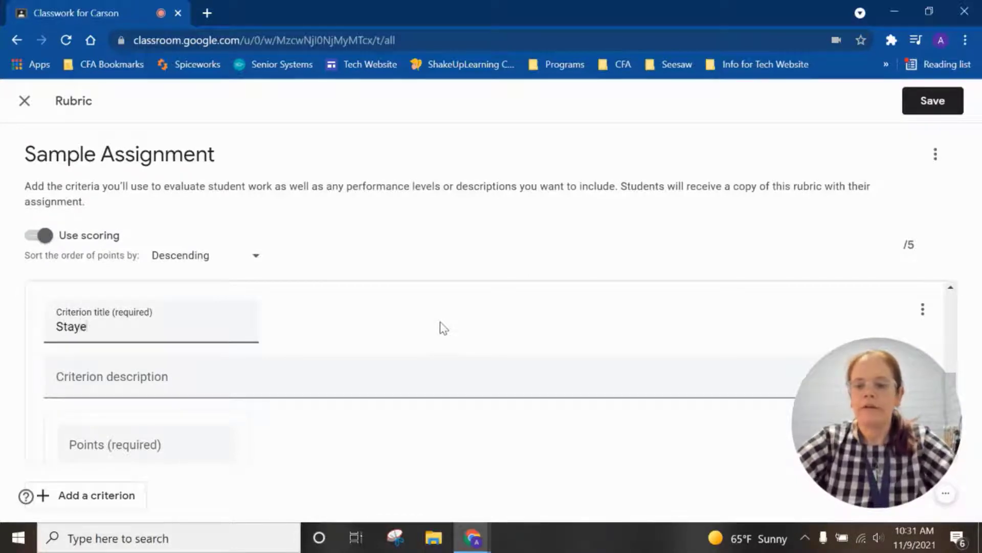
pyautogui.write('Stayed on Topic')
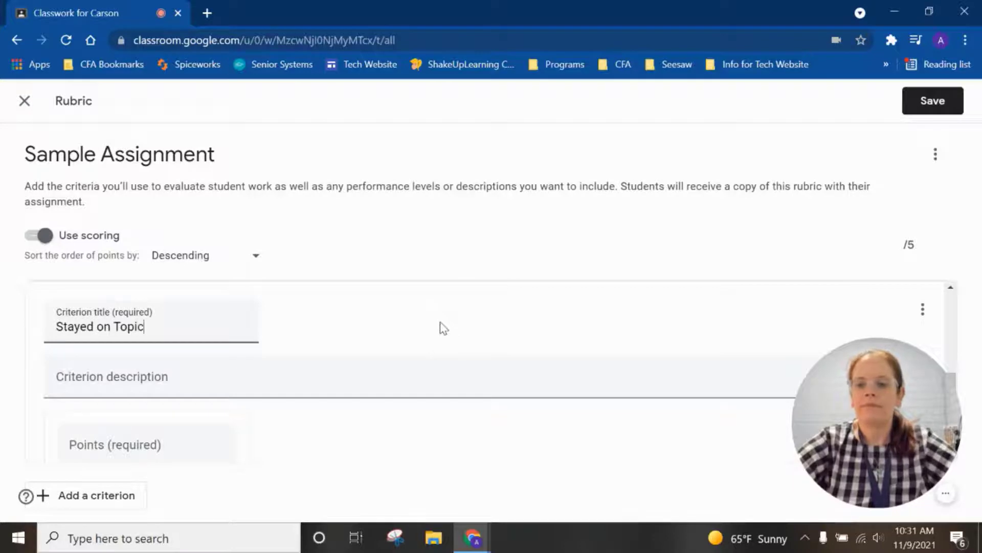
pyautogui.click(244, 385)
pyautogui.write('The student stayed on topic')
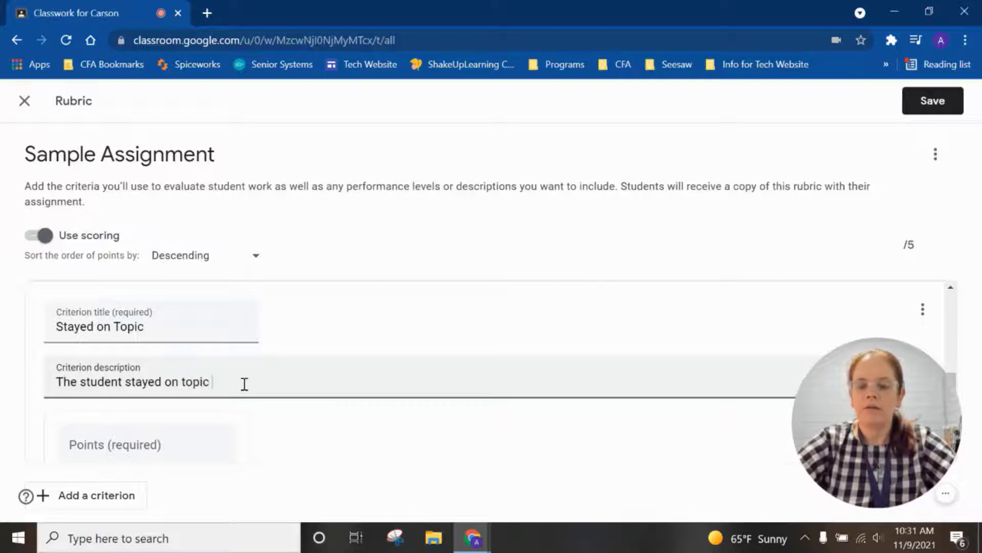
pyautogui.write('ing t')
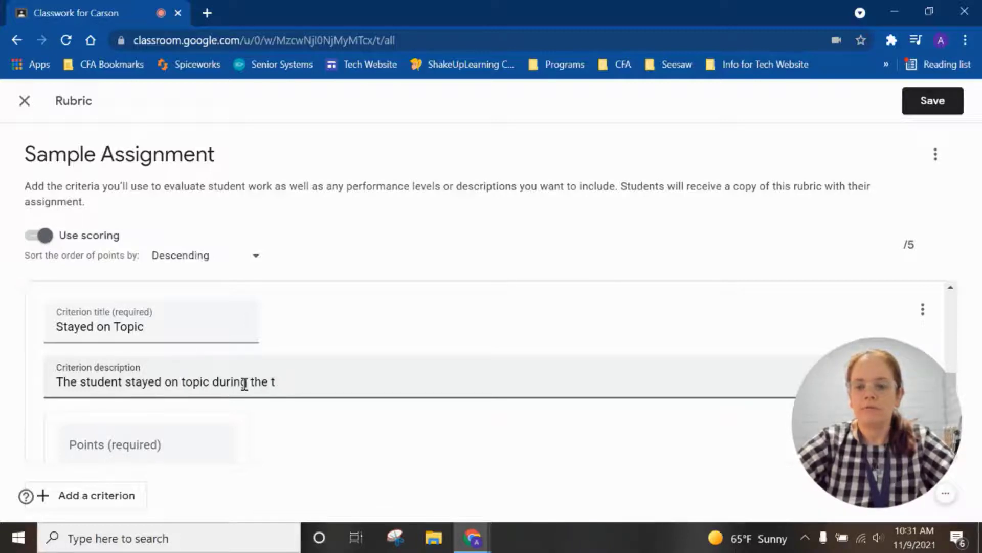
pyautogui.write('he story.')
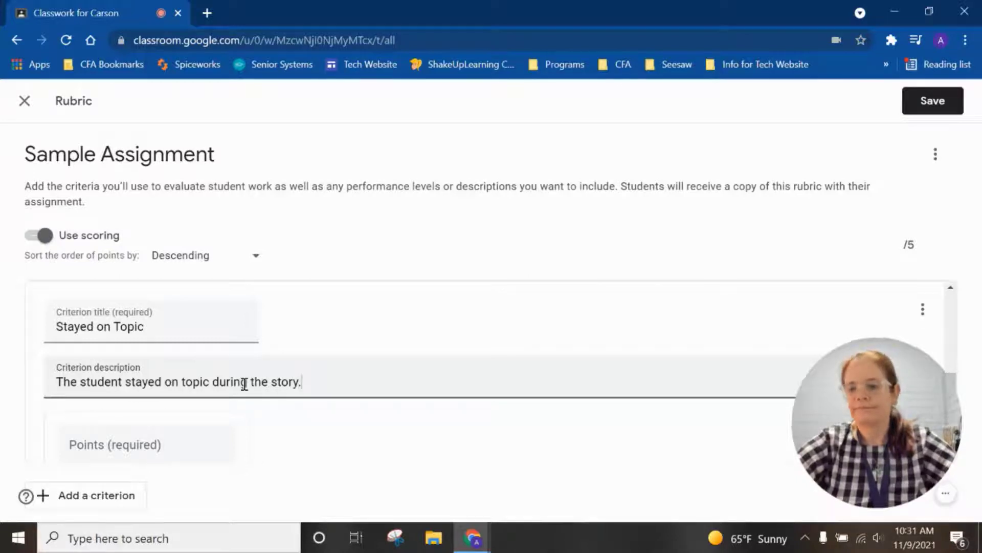
# Make the first level of the Stayed on Topic criterion worth 1 point and title it "Did not stay on topic".
pyautogui.scroll(-3, 474, 384)
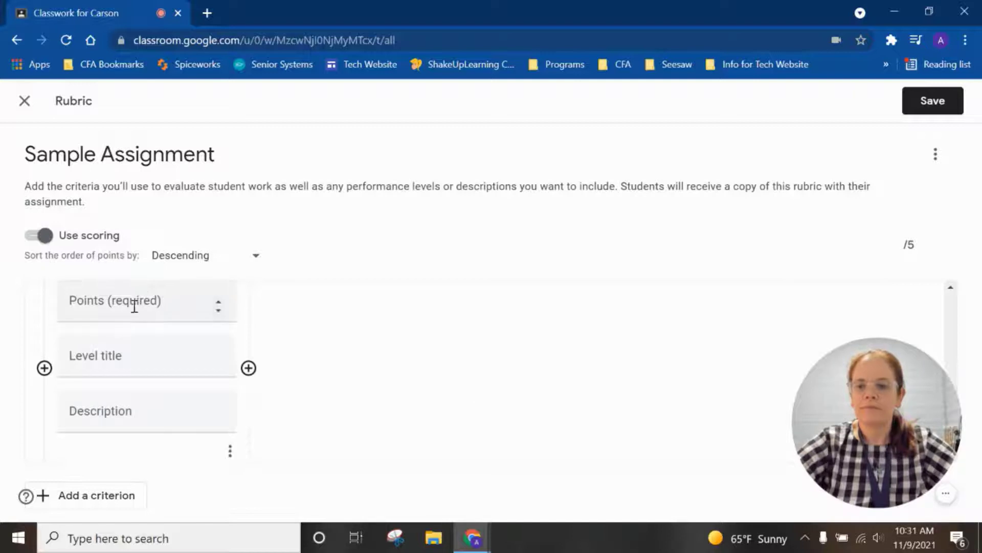
pyautogui.click(133, 306)
pyautogui.write('1')
pyautogui.click(125, 355)
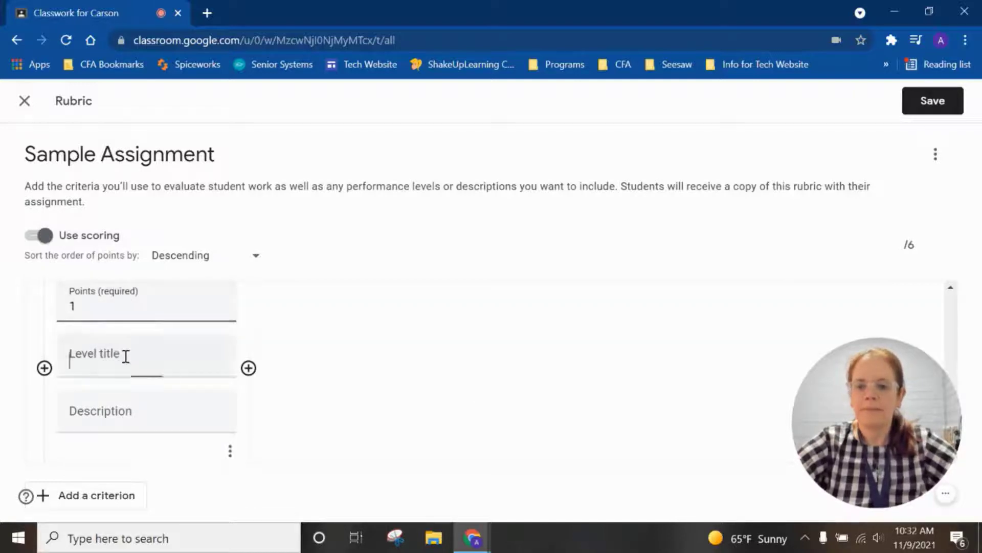
pyautogui.write('Did not')
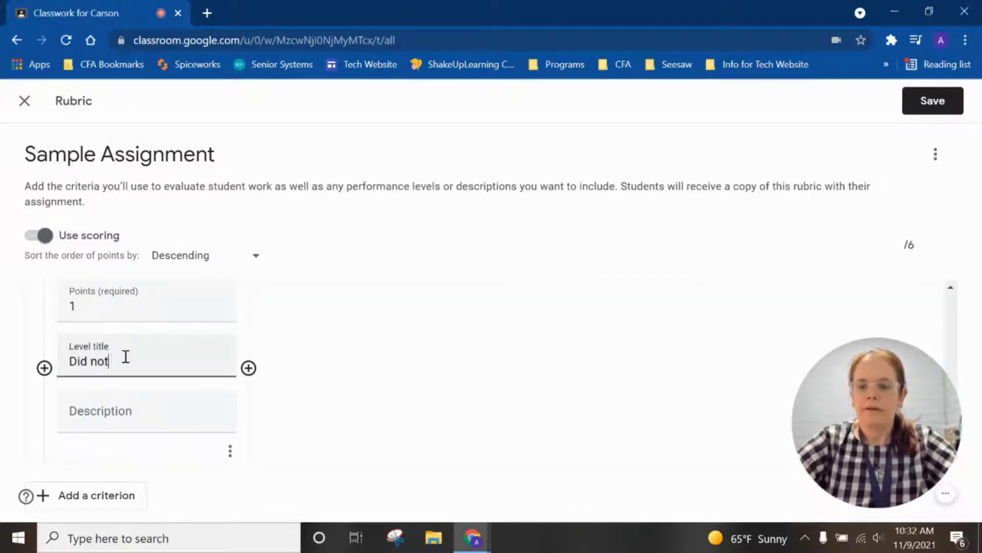
pyautogui.write(' stay on topic')
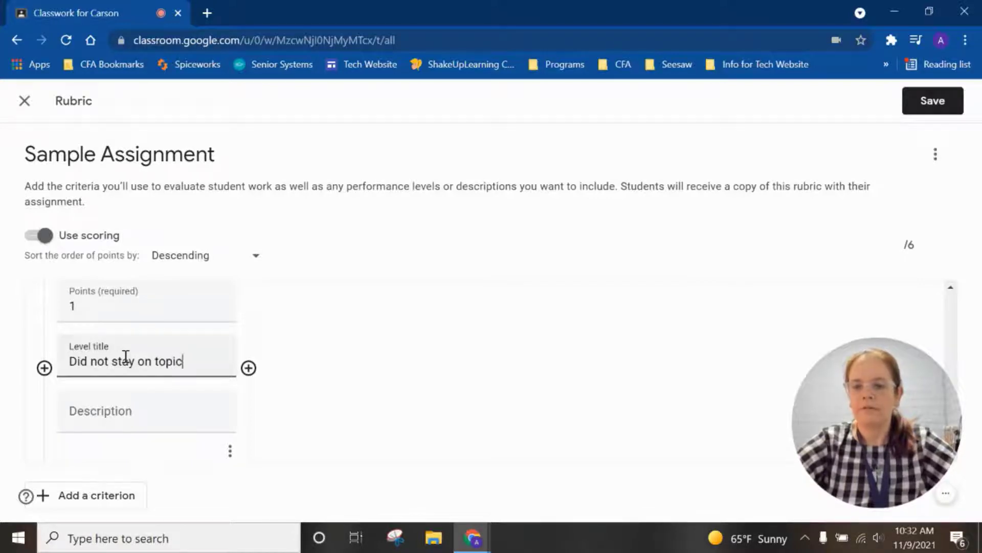
# Describe the 1-point level of the Stayed on Topic criterion as "The writing was not on topic.".
pyautogui.click(106, 420)
pyautogui.write('The')
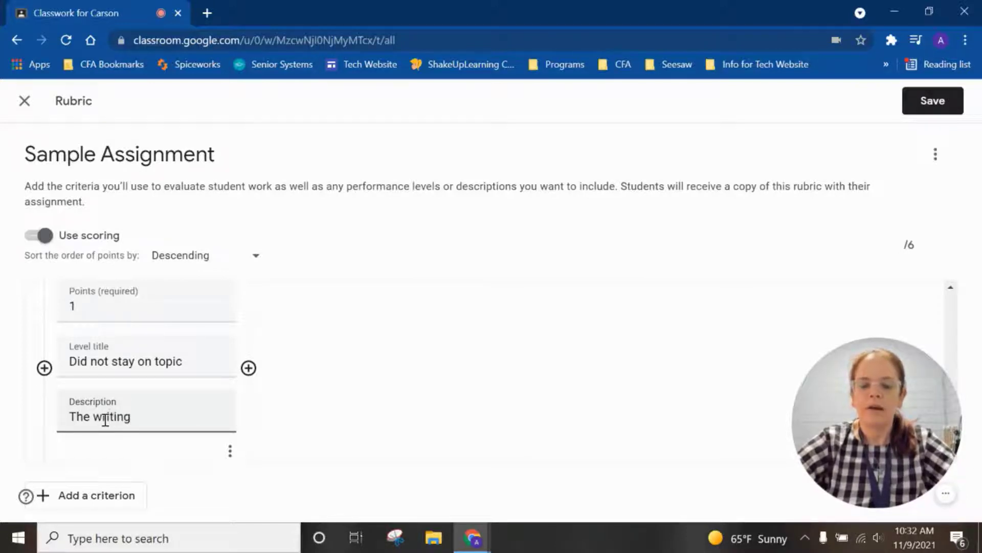
pyautogui.write('writing was ')
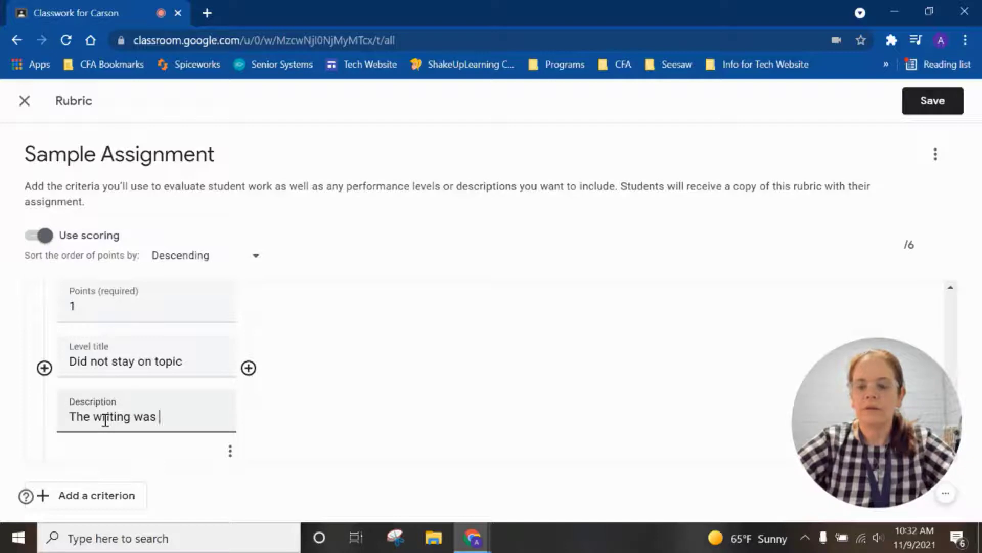
pyautogui.write('not on topic.')
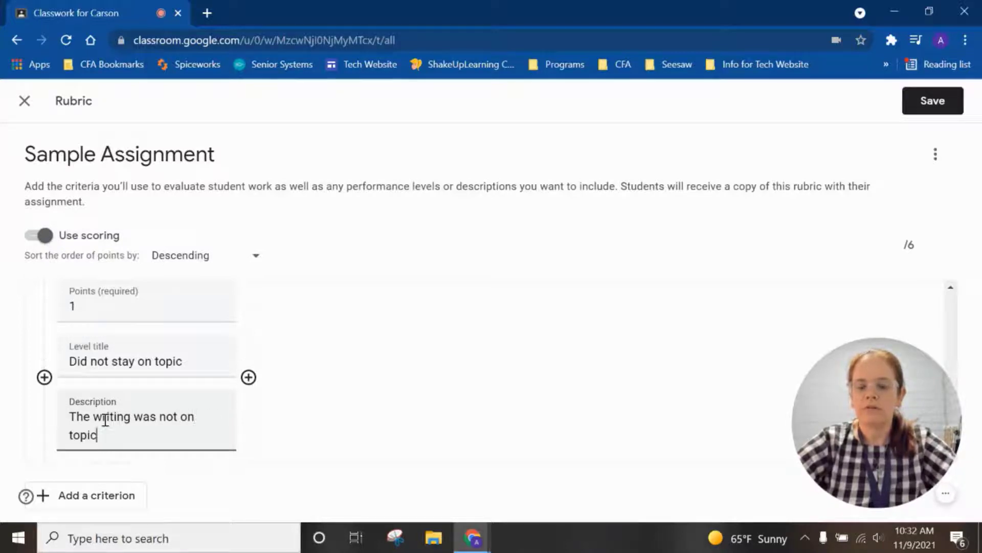
# Add a second level to the Stayed on Topic criterion, worth 3 points and titled "Stayed on topic".
pyautogui.click(248, 378)
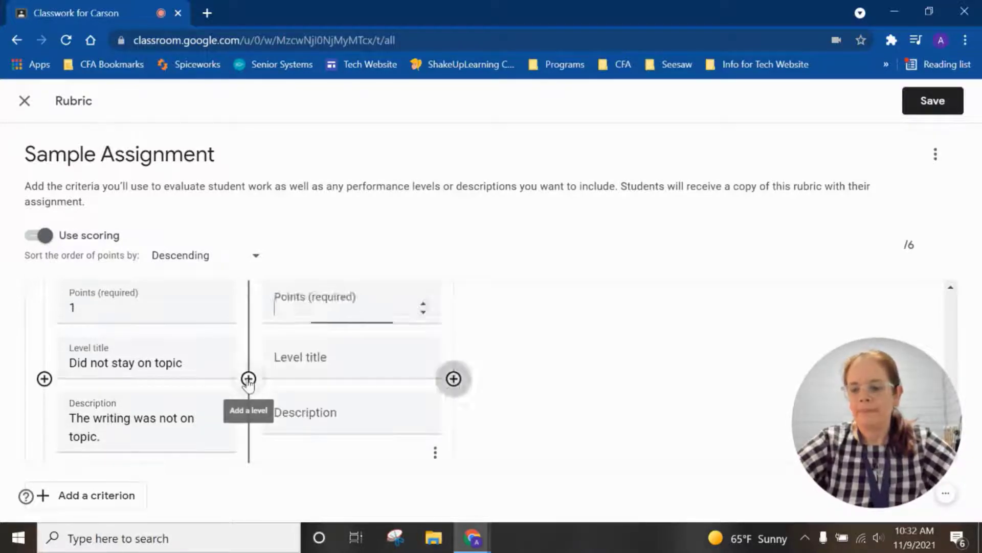
pyautogui.click(357, 308)
pyautogui.write('3')
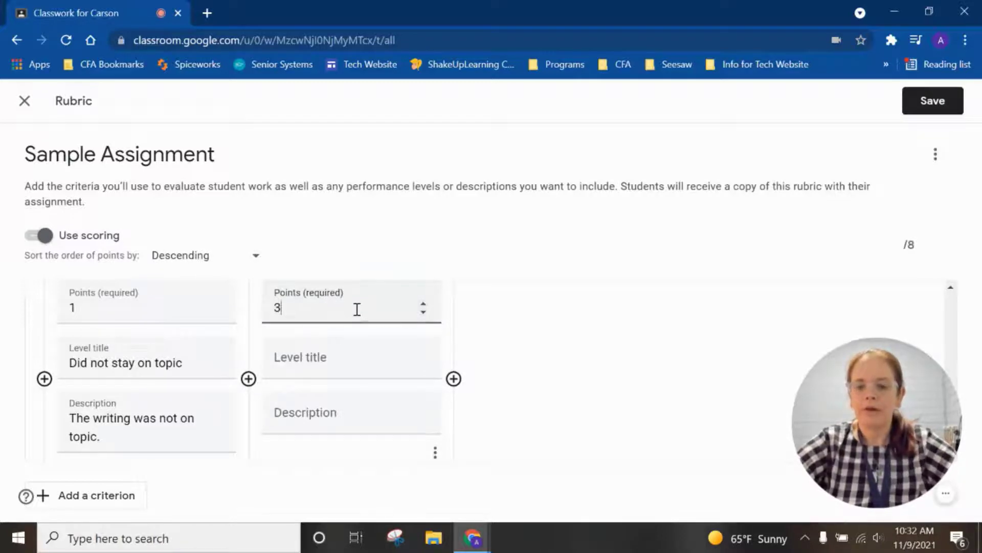
pyautogui.click(300, 358)
pyautogui.write('St')
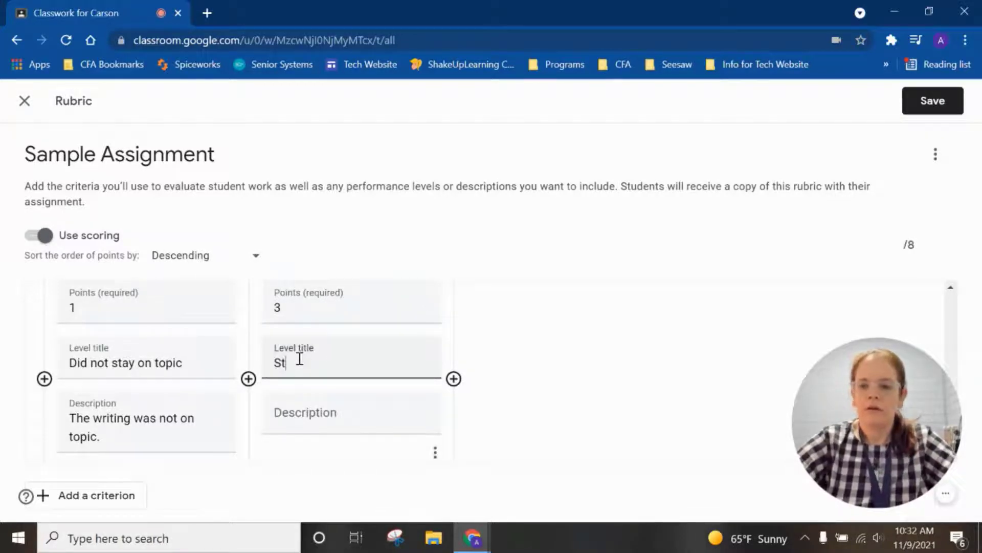
pyautogui.write('ayed on topic')
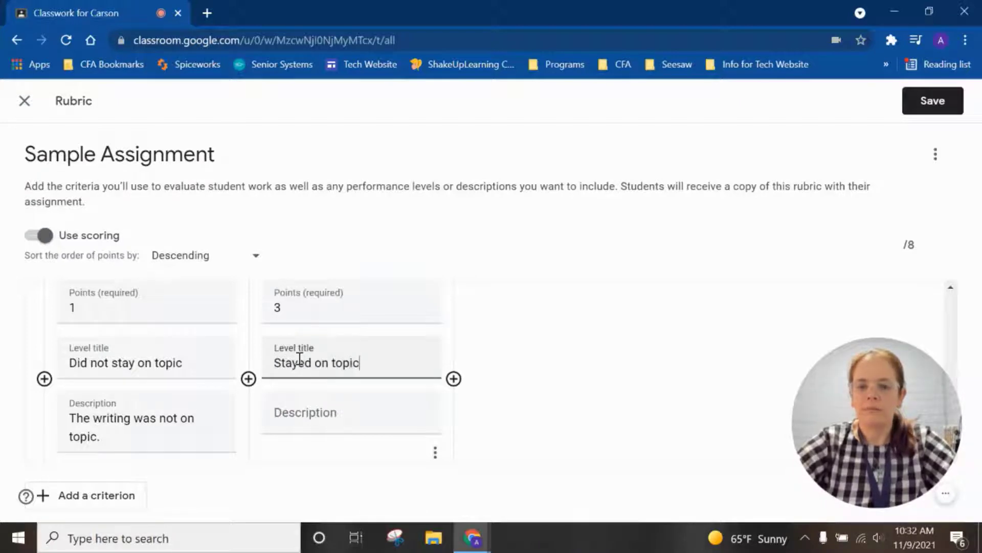
# Extend the 3-point level's title to "Stayed on topic part of the story" and describe it as "The writing was on topic about 50% of the time.".
pyautogui.write(' part of the story')
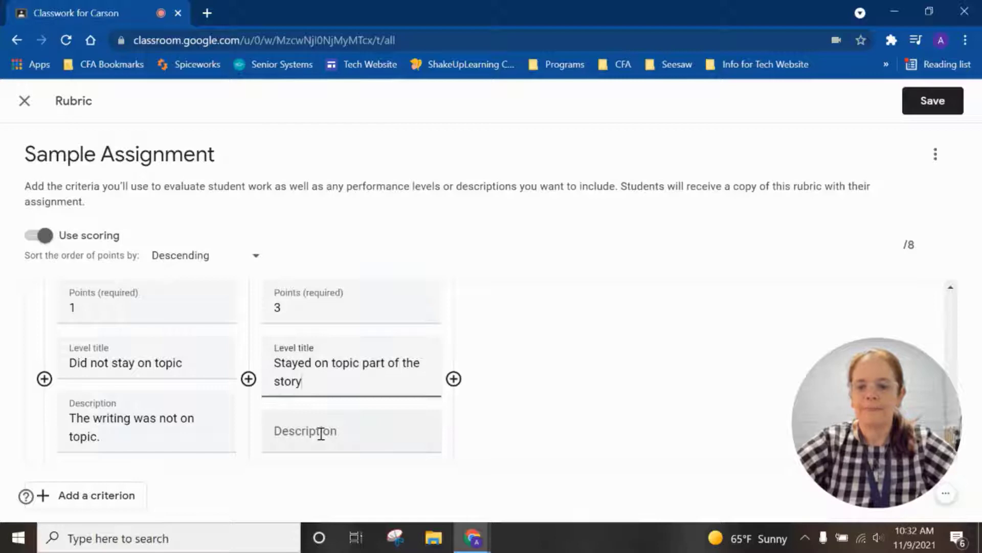
pyautogui.click(321, 434)
pyautogui.write('The writing was on to')
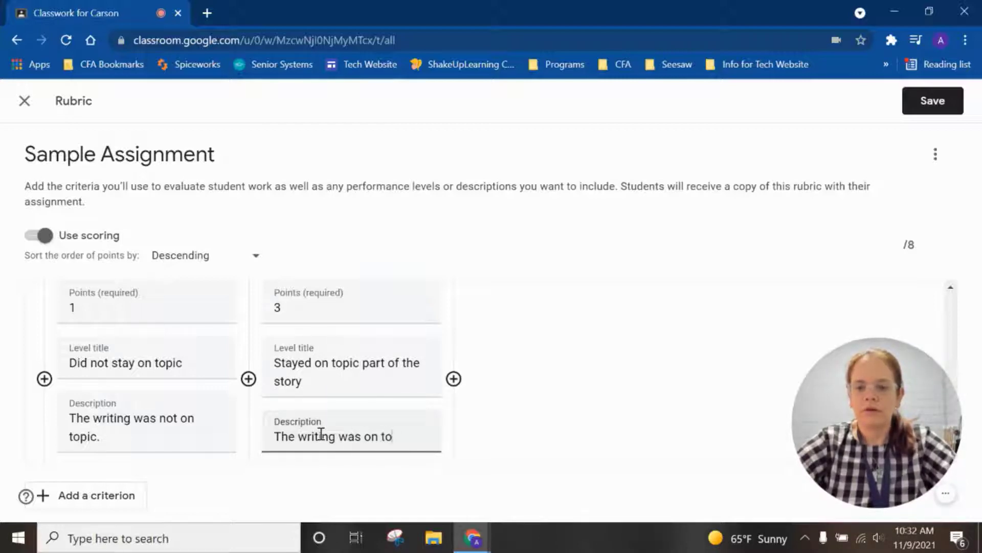
pyautogui.write('pic about 50% o')
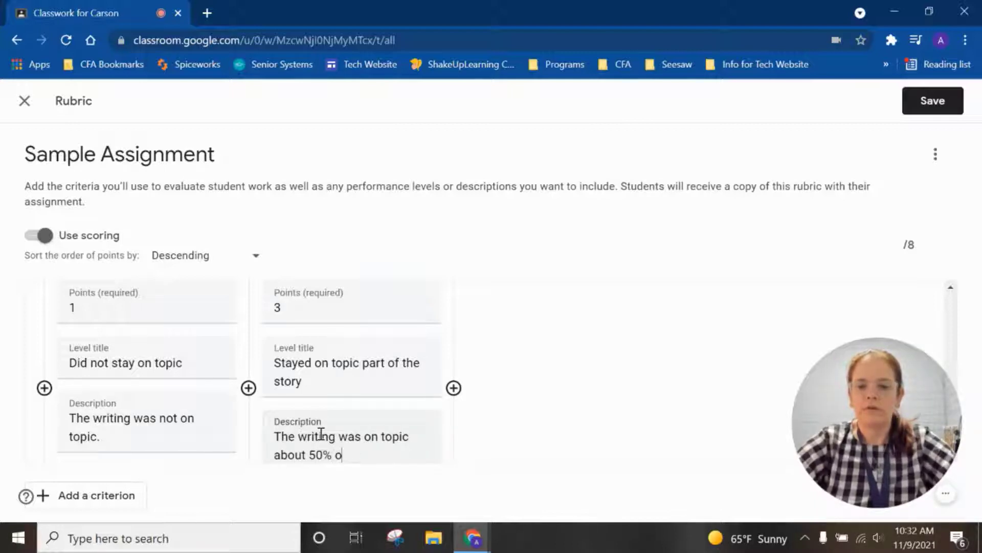
pyautogui.write('f the time.')
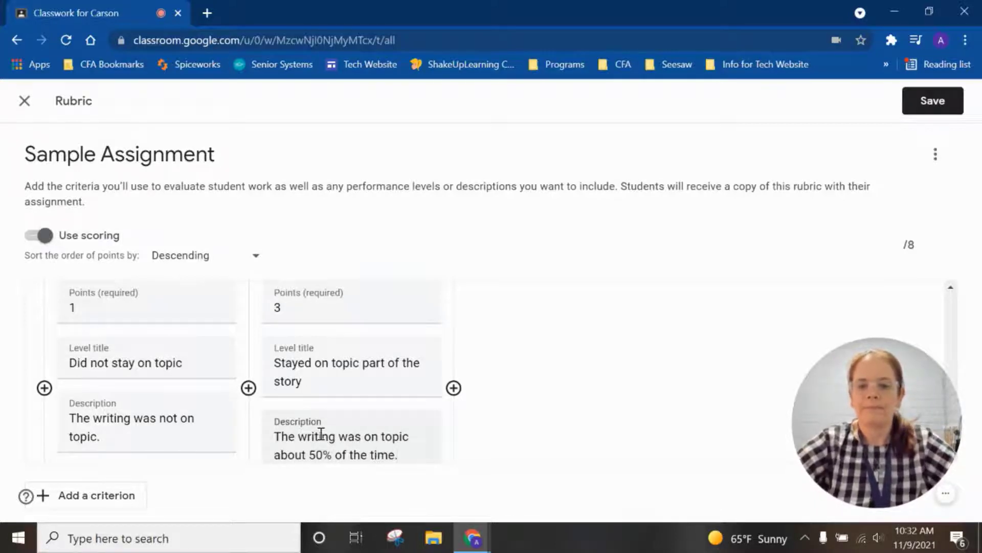
# Add a third level to the Stayed on Topic criterion, worth 5 points and titled "Stayed on topic".
pyautogui.click(453, 388)
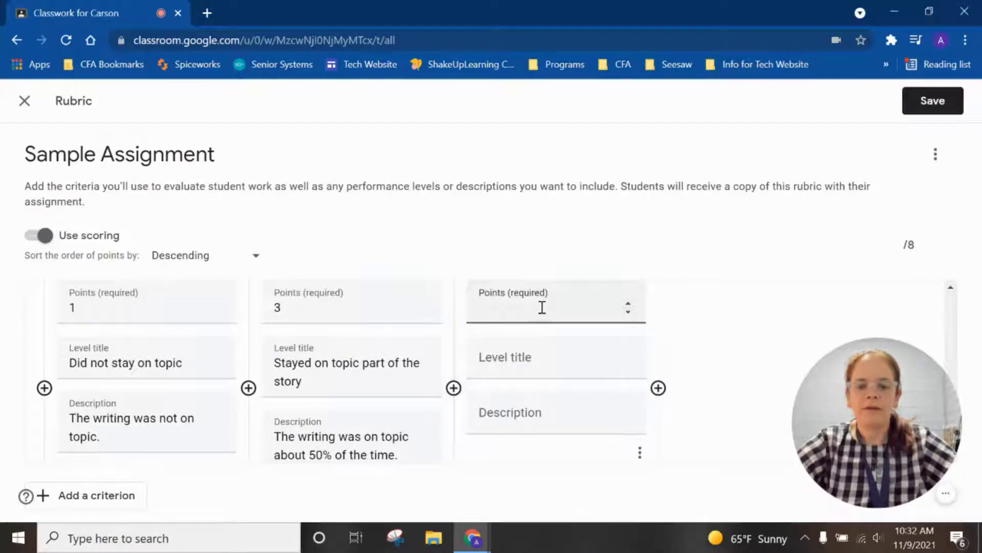
pyautogui.write('5')
pyautogui.click(538, 362)
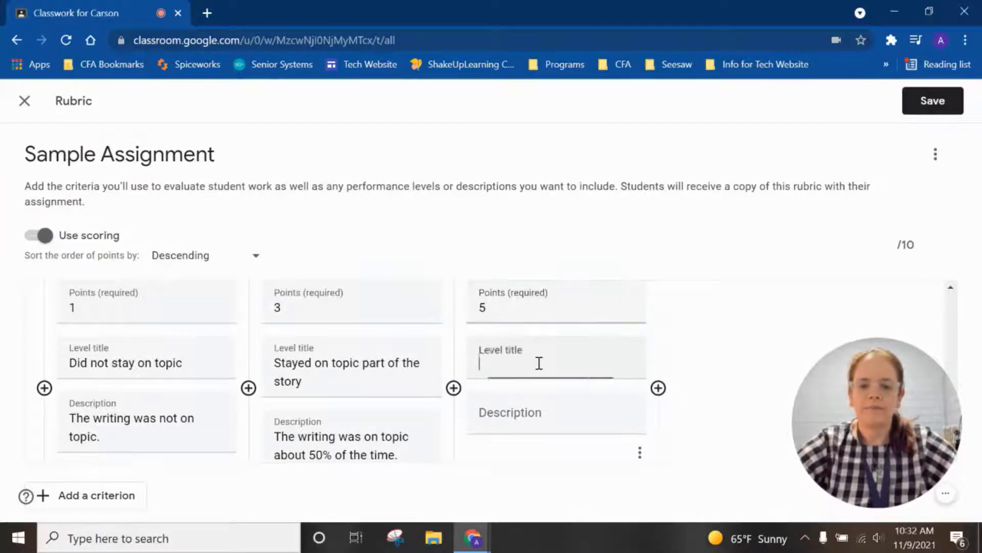
pyautogui.write('Stayed on topic')
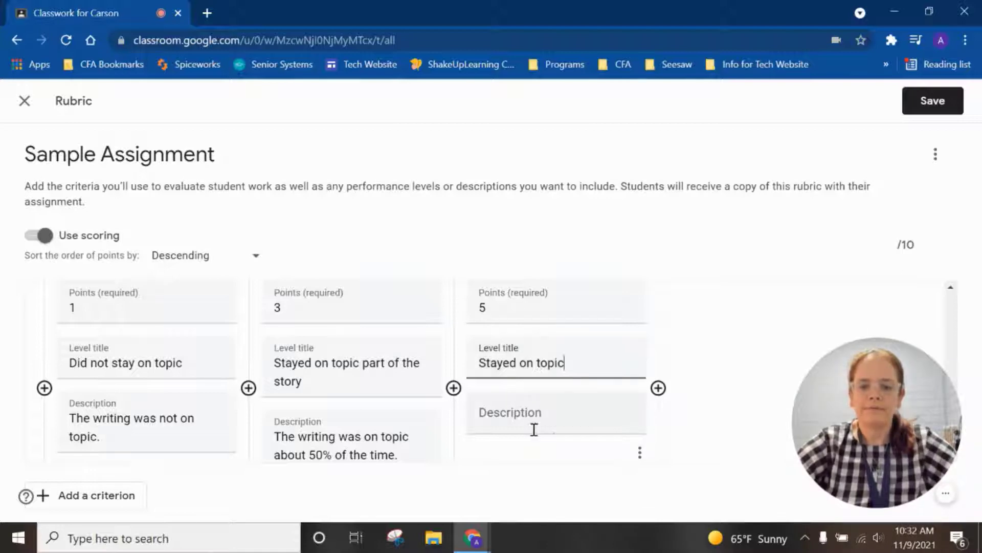
# Describe the 5-point level of the Stayed on Topic criterion as "The writing was on topic the whole time.".
pyautogui.click(534, 430)
pyautogui.write('T')
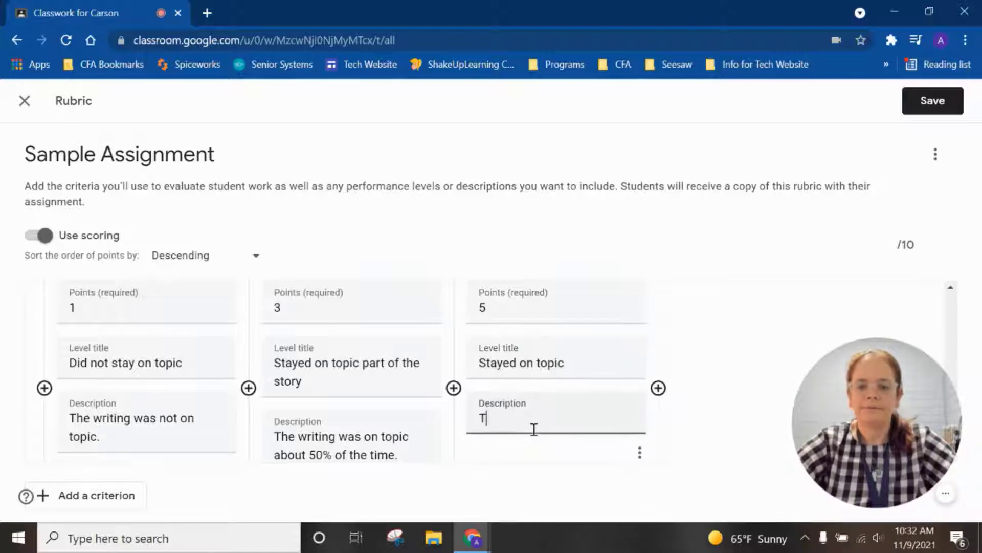
pyautogui.write('he writing ')
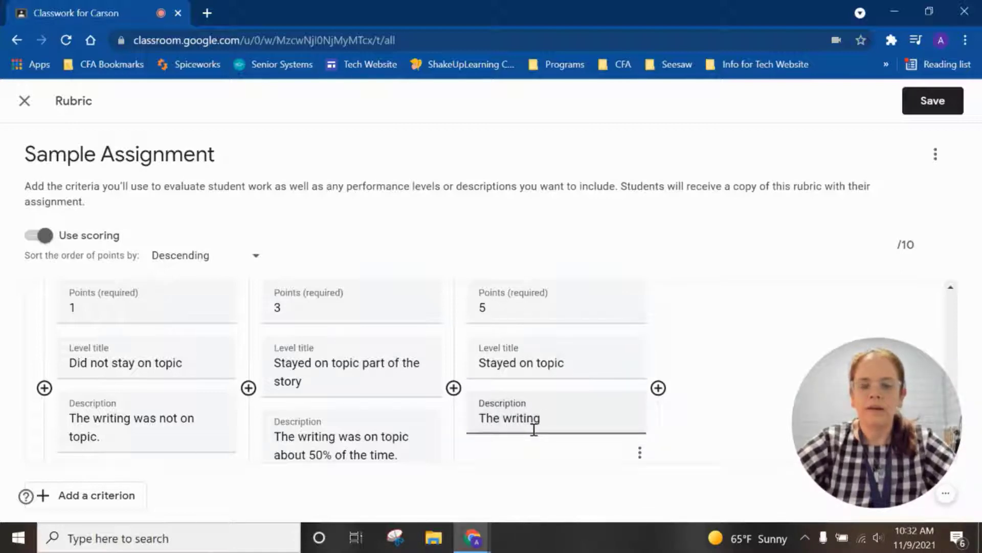
pyautogui.write('was on topic')
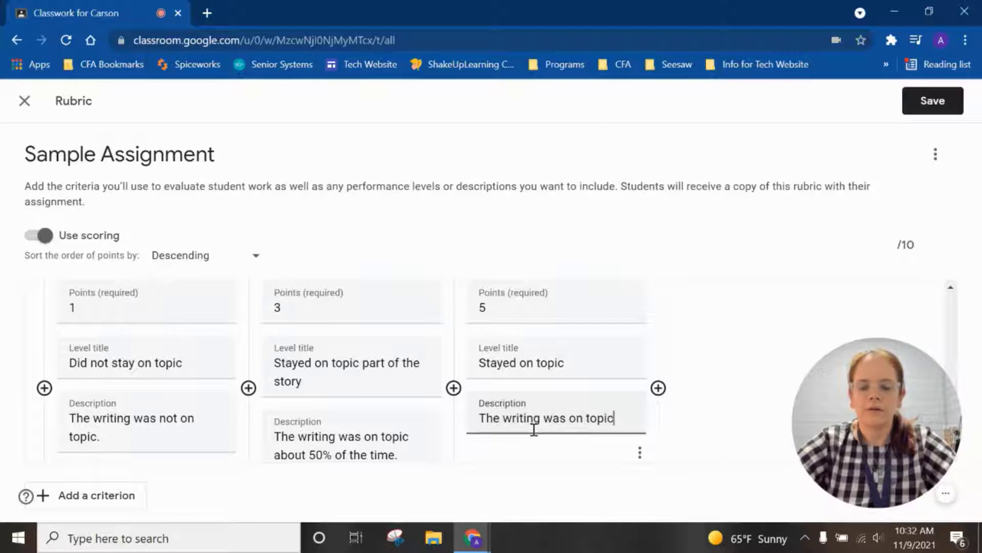
pyautogui.write(' the whole')
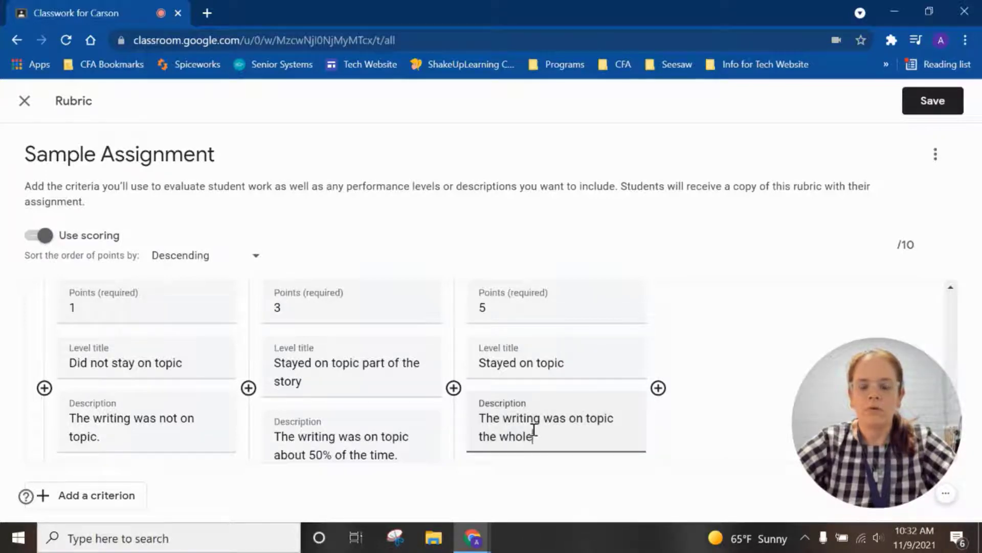
pyautogui.write(' time.')
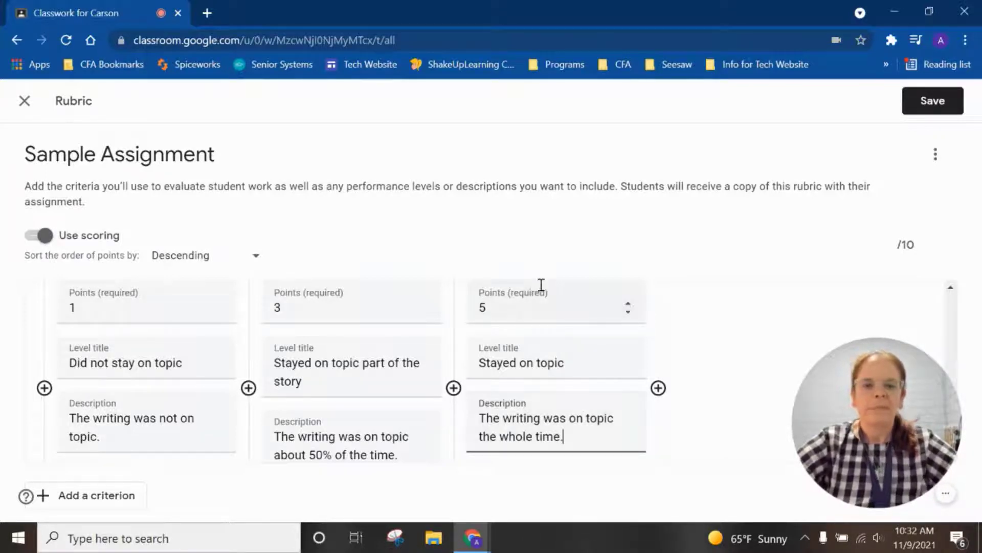
# Review the levels of the Spelling and Stayed on Topic criteria and save the rubric to the assignment.
pyautogui.scroll(5, 696, 353)
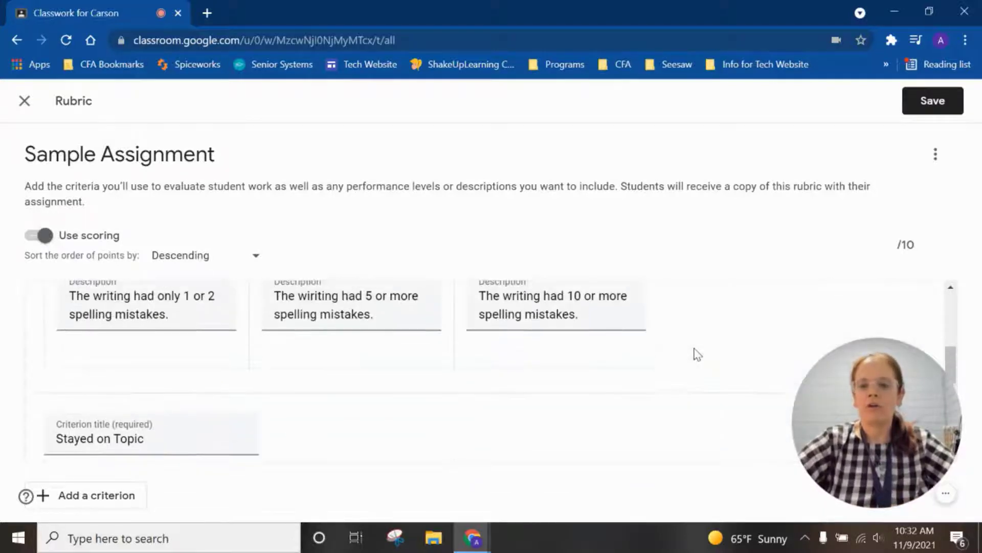
pyautogui.scroll(3, 698, 354)
pyautogui.scroll(-8, 698, 355)
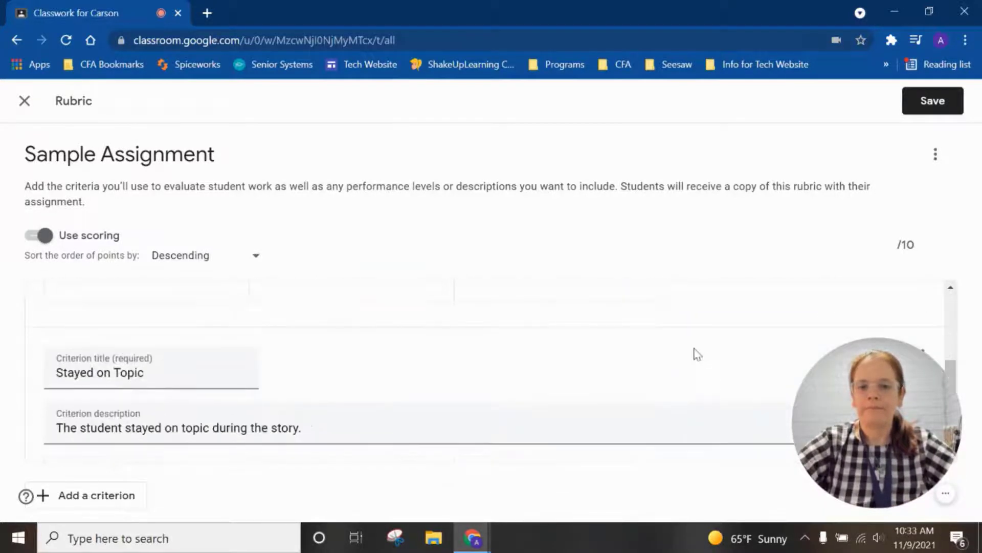
pyautogui.scroll(5, 697, 354)
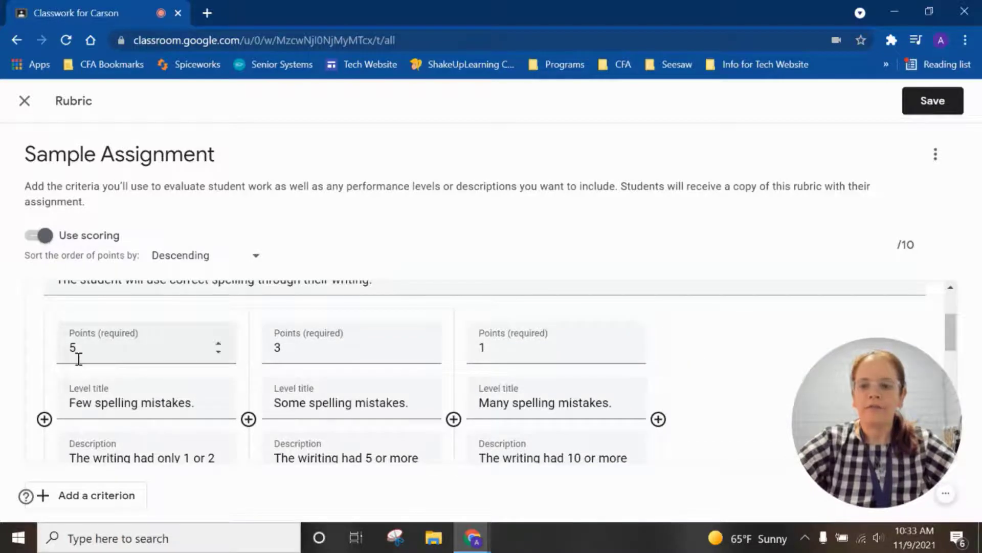
pyautogui.scroll(-4, 78, 358)
pyautogui.scroll(-5, 78, 358)
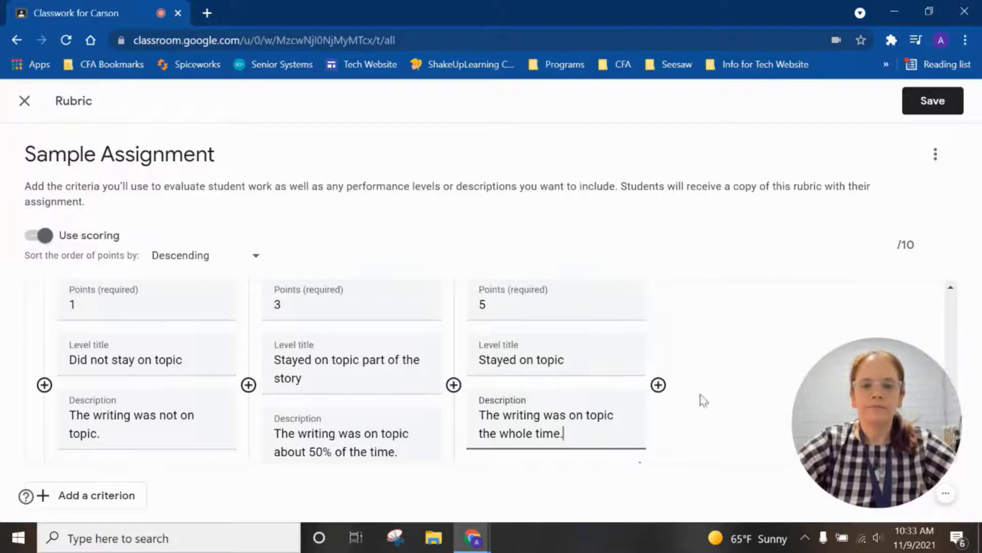
pyautogui.click(945, 91)
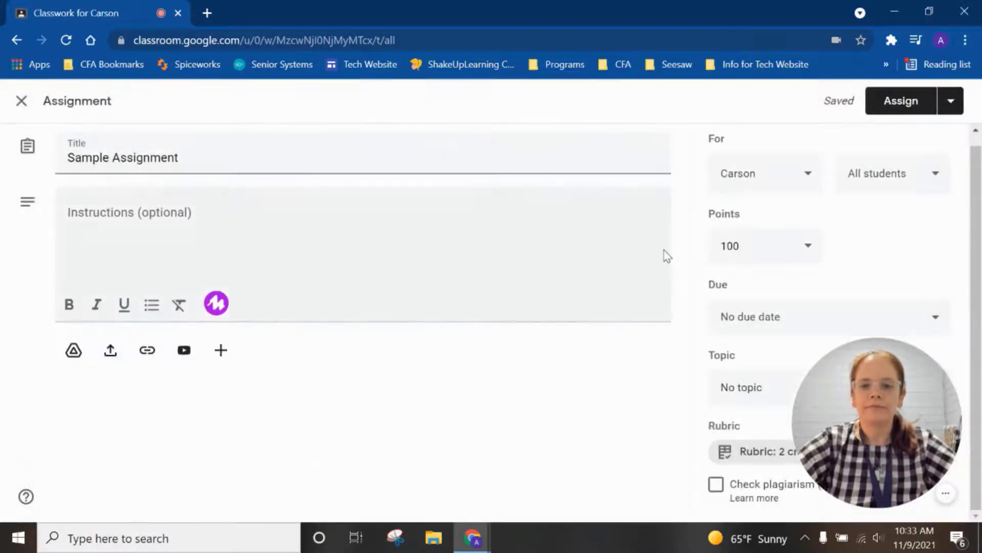
# Open the rubric attached to the assignment and examine its criteria, levels and the available rubric options.
pyautogui.moveTo(871, 418)
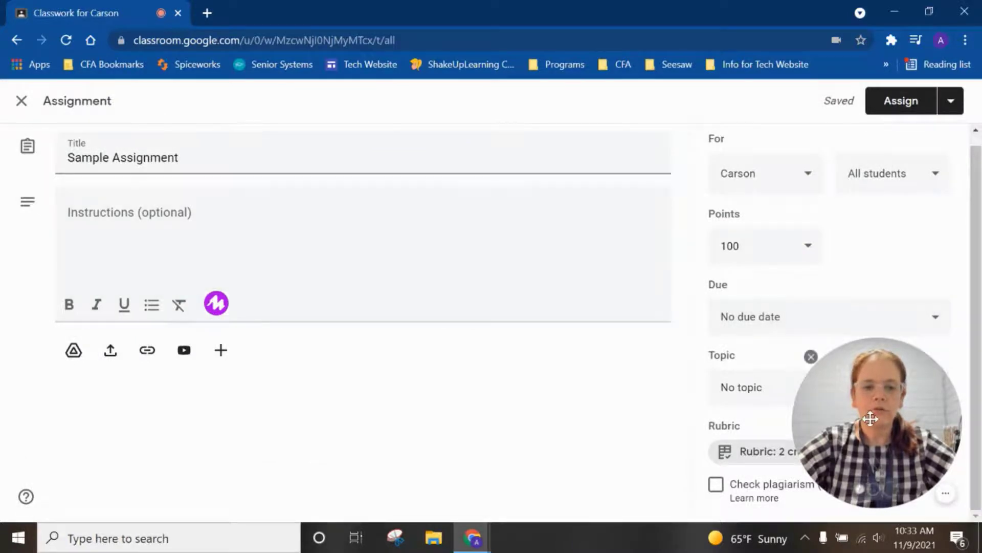
pyautogui.moveTo(871, 418); pyautogui.dragTo(139, 427)
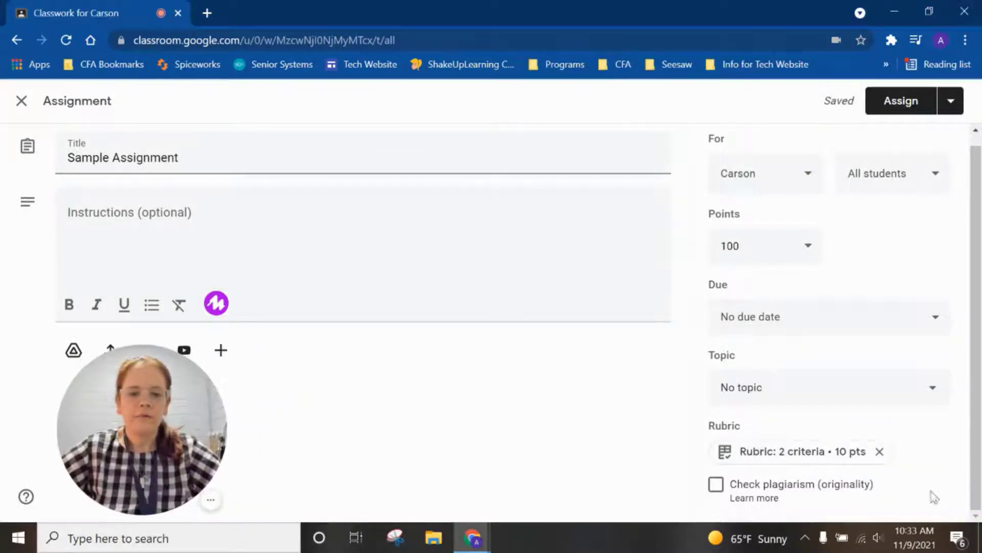
pyautogui.click(776, 454)
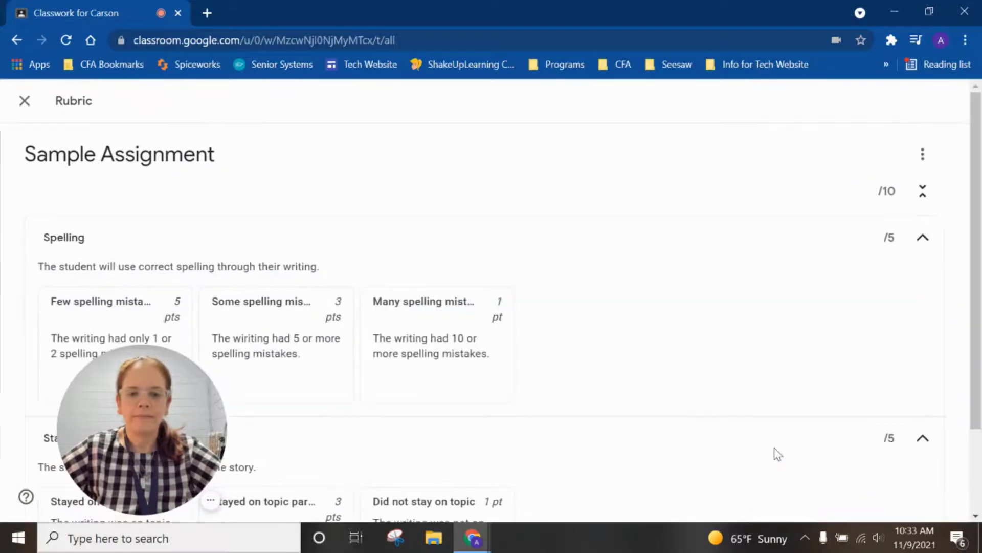
pyautogui.scroll(-1, 597, 331)
pyautogui.scroll(-2, 598, 332)
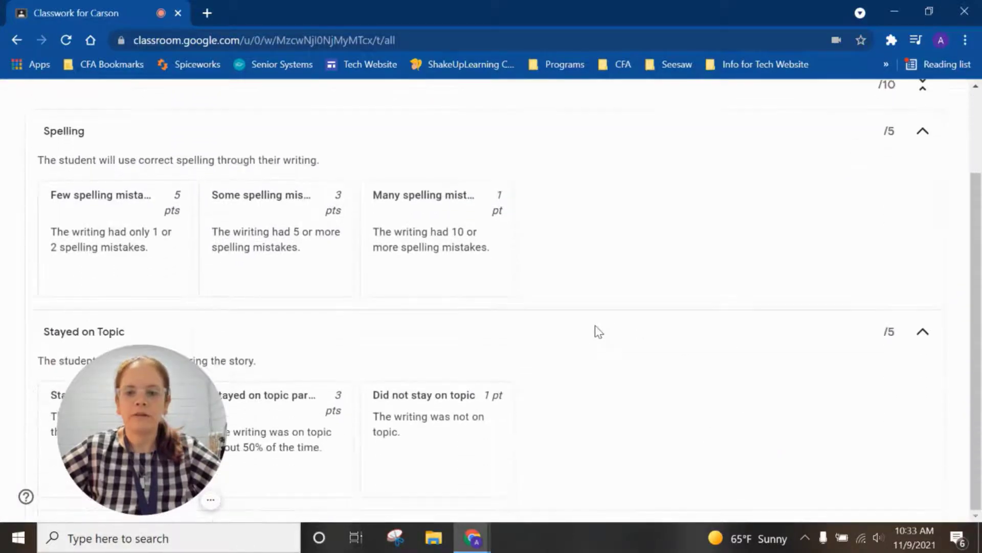
pyautogui.scroll(2, 598, 332)
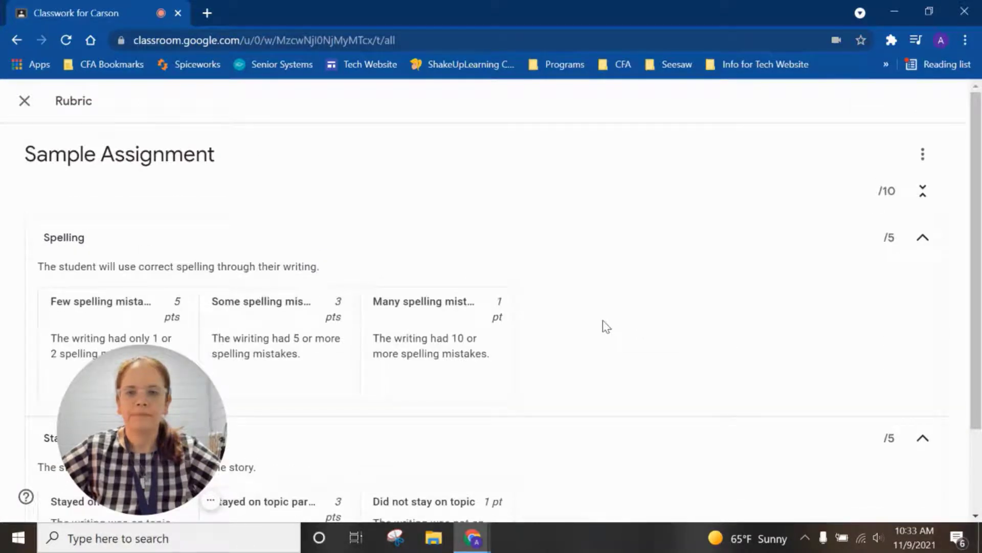
pyautogui.click(926, 158)
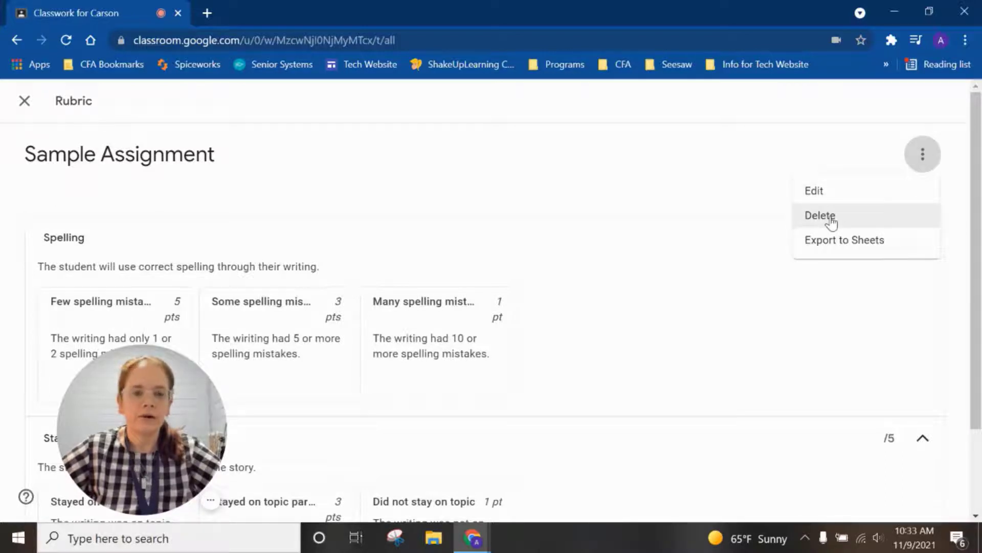
pyautogui.click(465, 88)
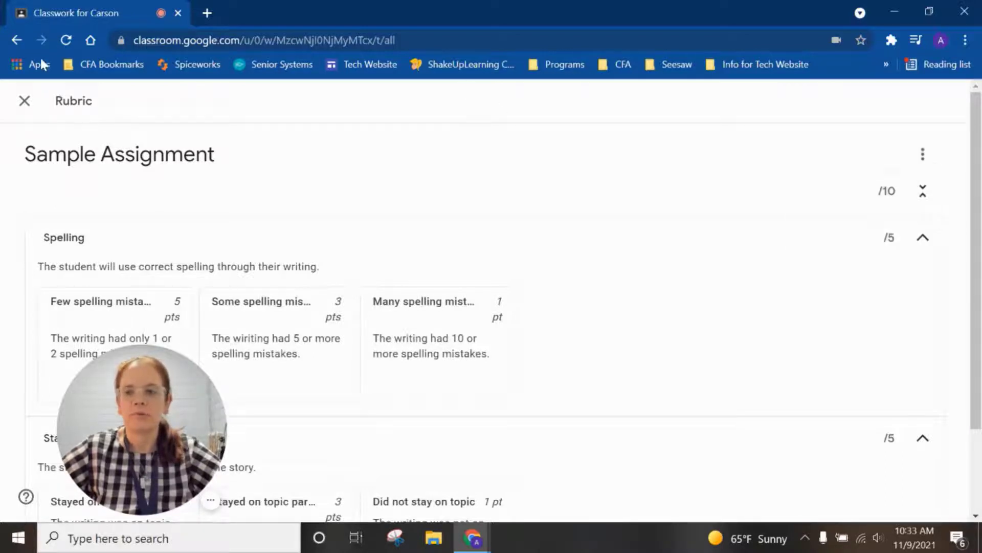
# Close the rubric and assign Sample Assignment to all students in the class.
pyautogui.click(22, 105)
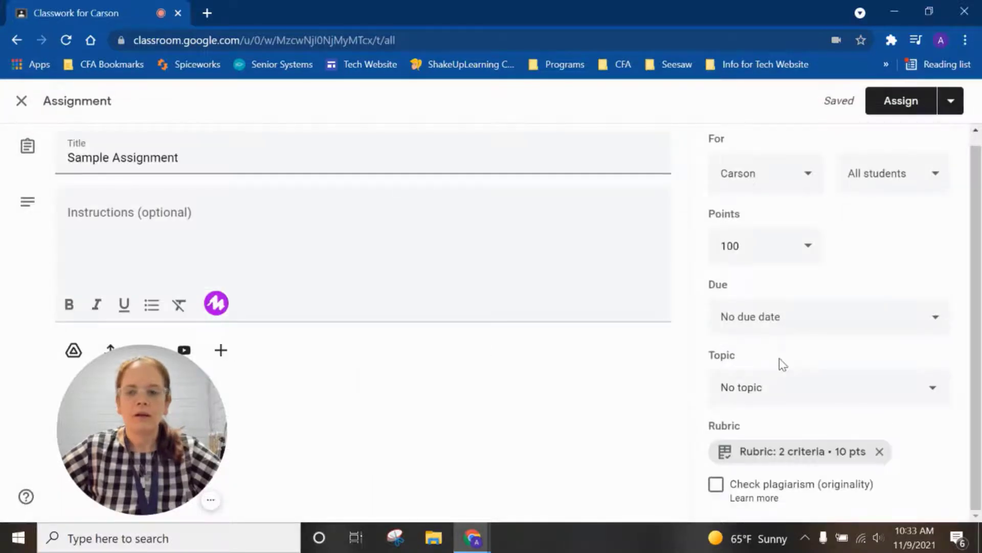
pyautogui.scroll(1, 781, 364)
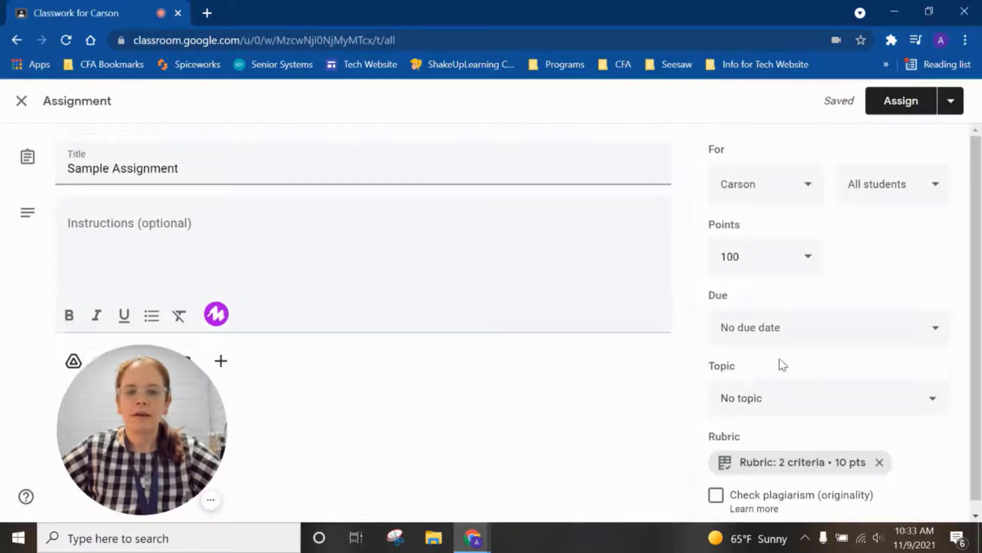
pyautogui.click(901, 107)
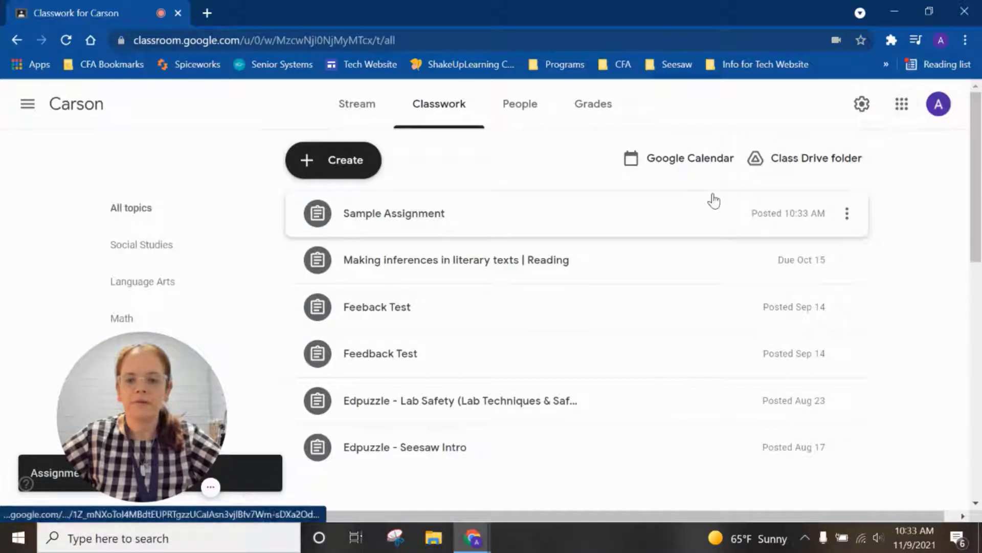
# Switch to the test student's Chrome profile and open the class in Google Classroom.
pyautogui.click(941, 41)
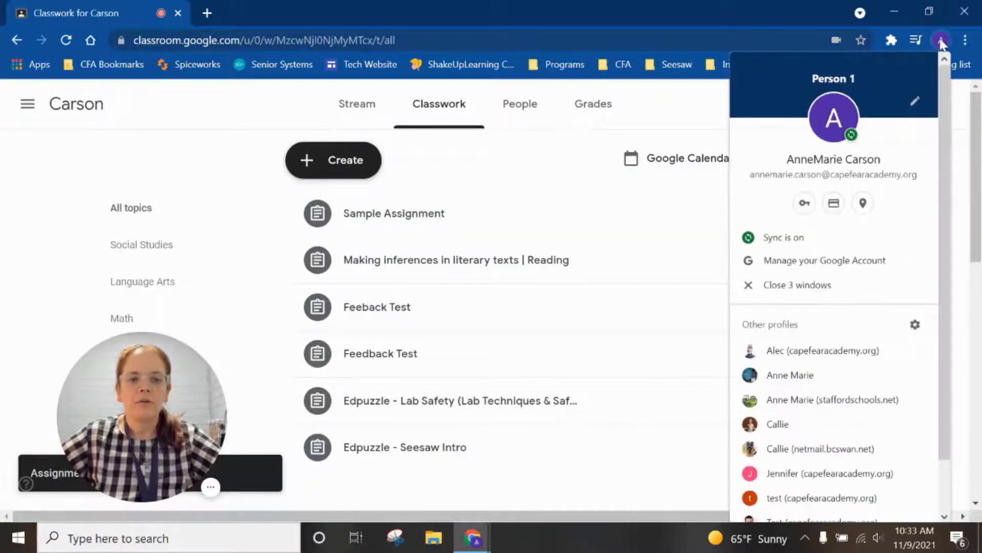
pyautogui.click(815, 499)
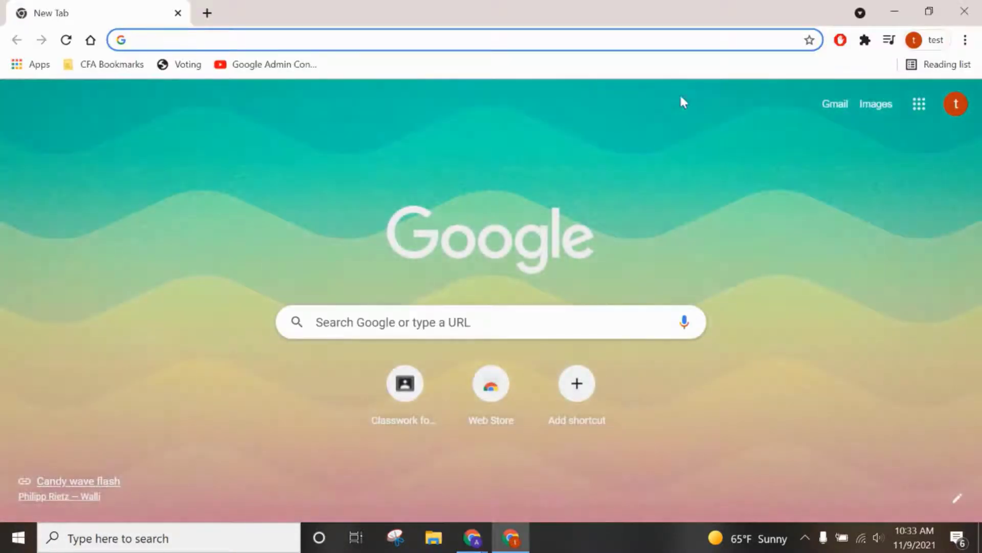
pyautogui.click(919, 105)
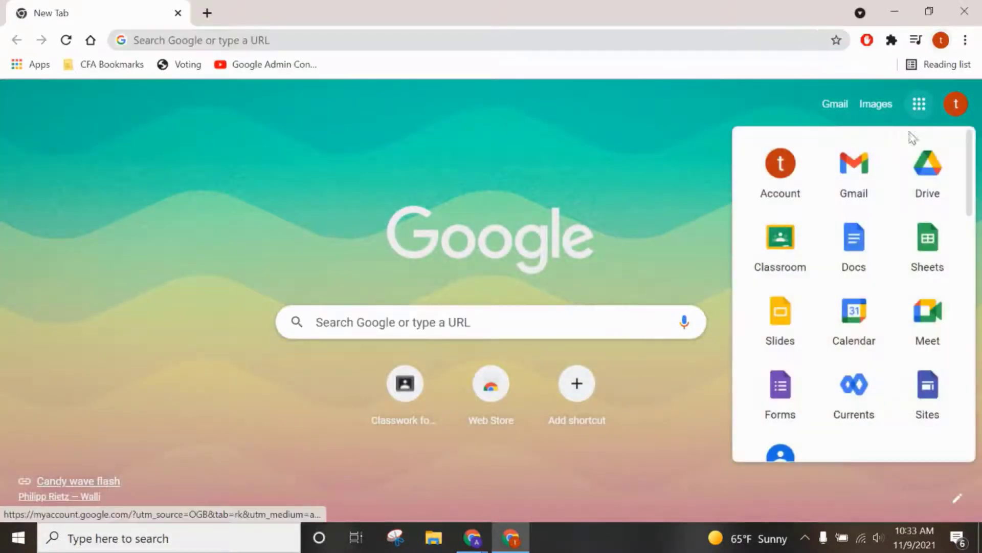
pyautogui.click(784, 238)
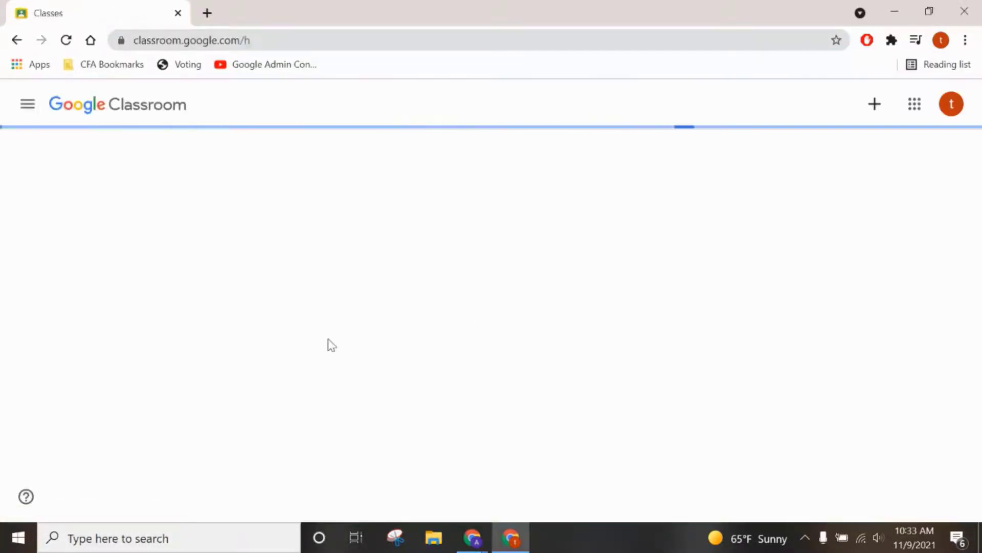
pyautogui.click(317, 214)
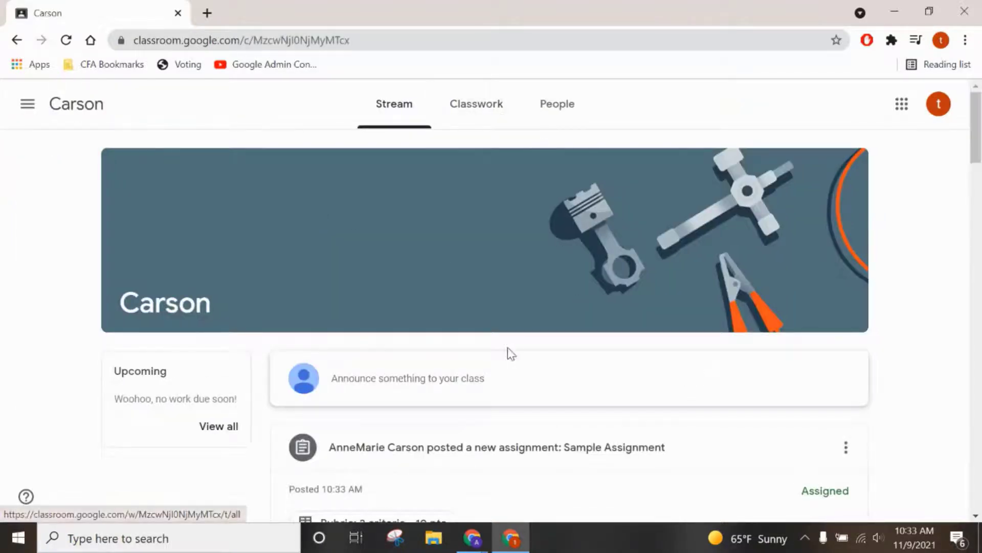
# Open Sample Assignment from the class stream and examine its rubric as a student.
pyautogui.scroll(-4, 507, 348)
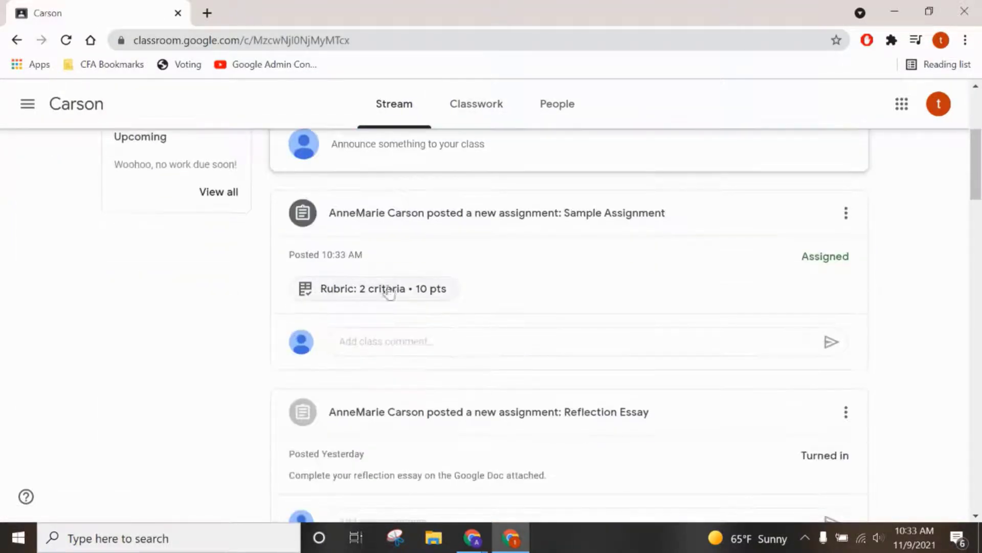
pyautogui.click(452, 225)
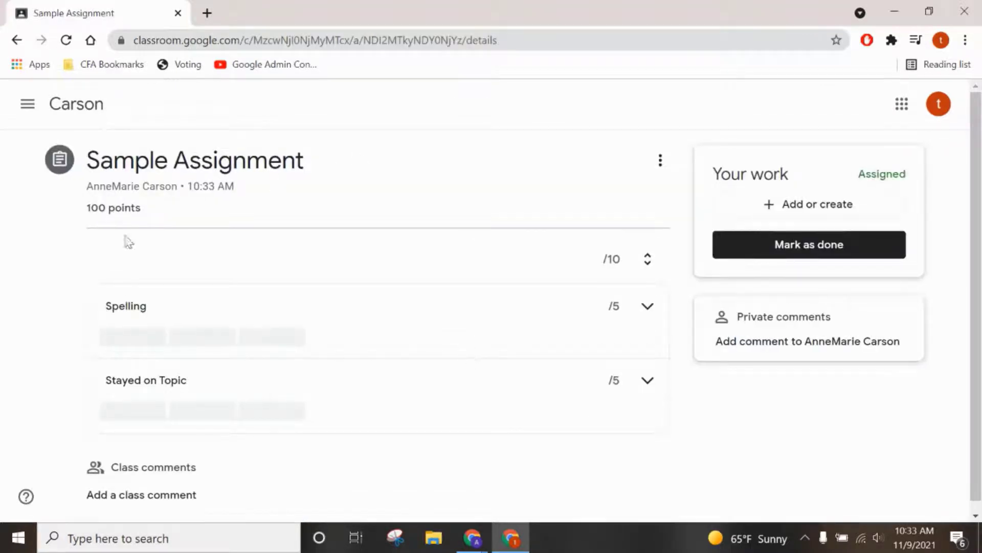
pyautogui.scroll(-1, 341, 377)
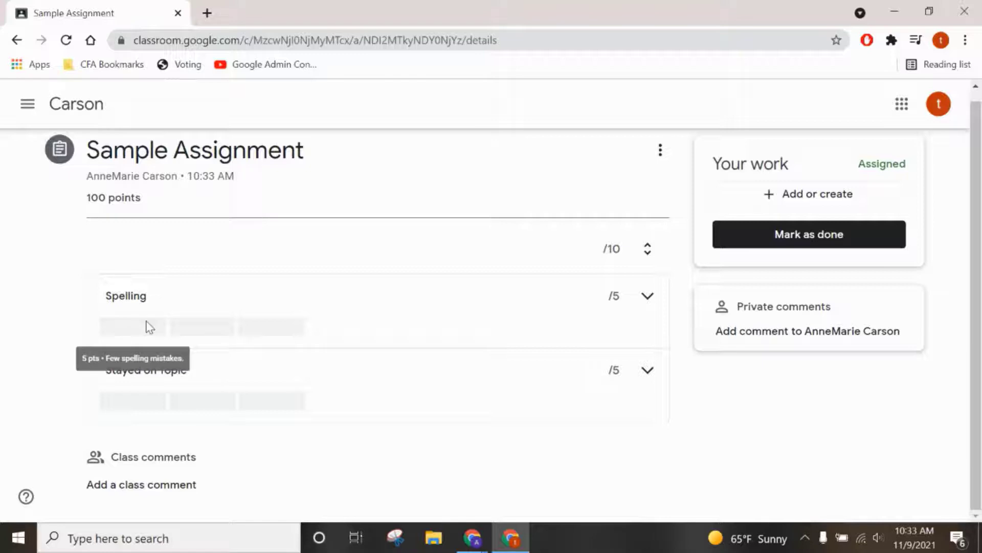
# Expand the Spelling criterion in the student's rubric view, examine its level descriptions and collapse it.
pyautogui.click(648, 296)
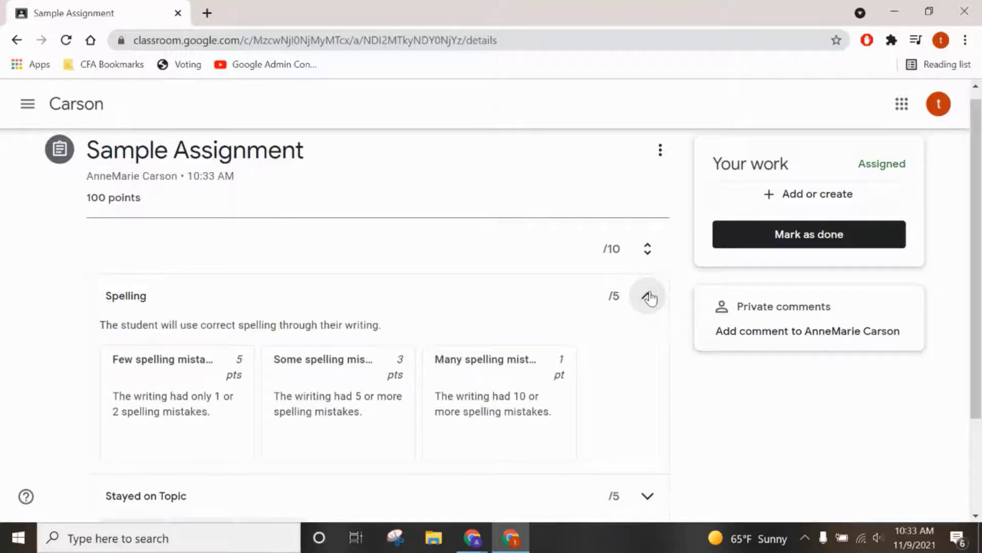
pyautogui.click(648, 296)
pyautogui.click(647, 296)
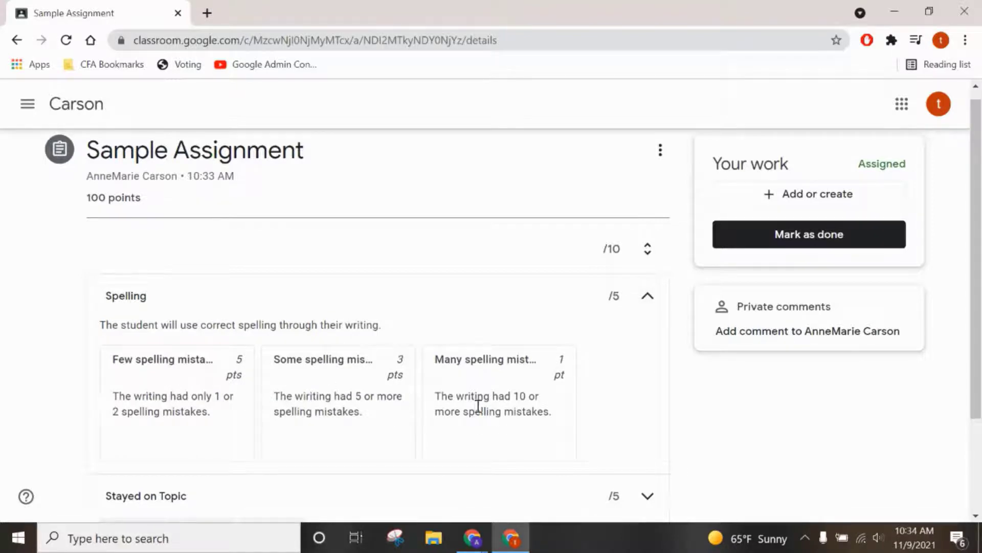
pyautogui.click(647, 296)
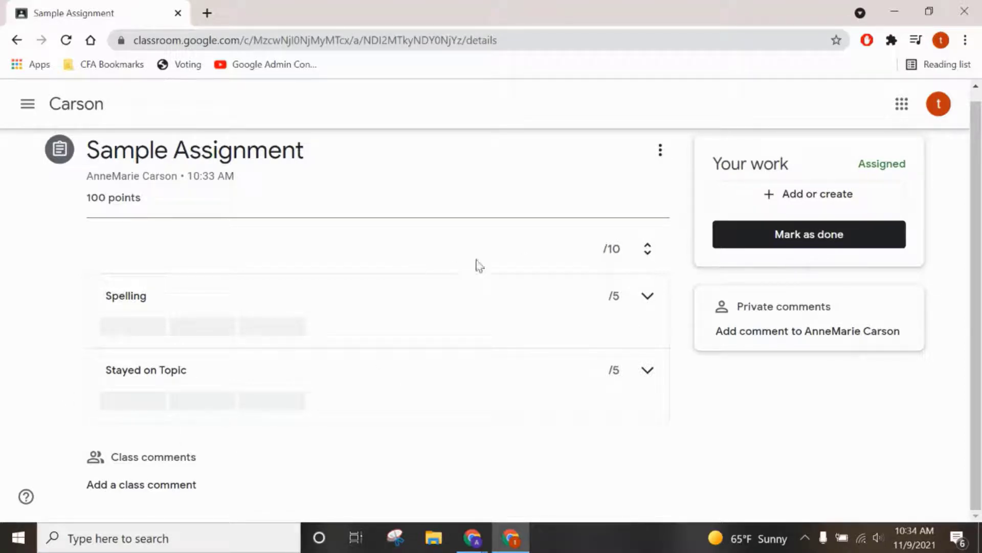
# Mark Sample Assignment as done from the student's account without attaching any work.
pyautogui.click(797, 236)
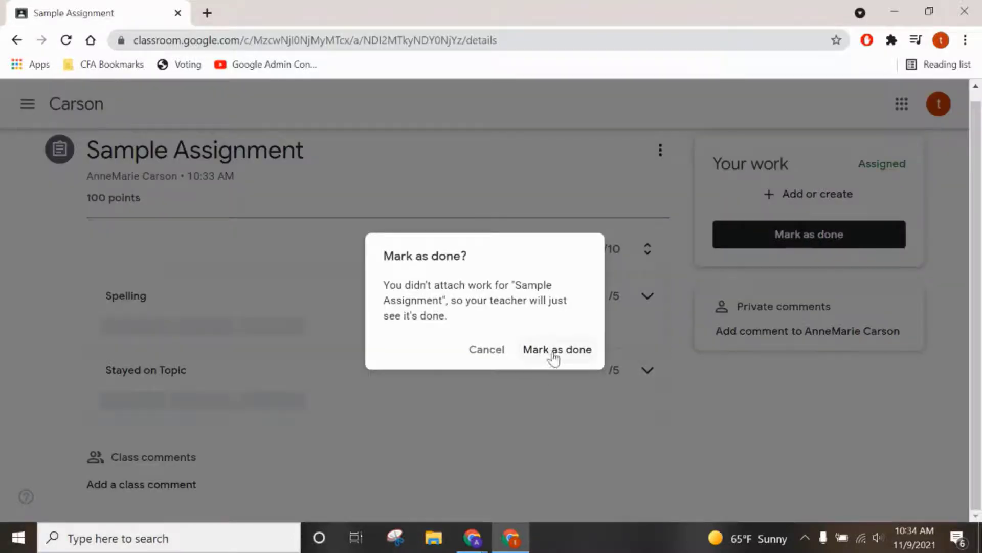
pyautogui.click(554, 353)
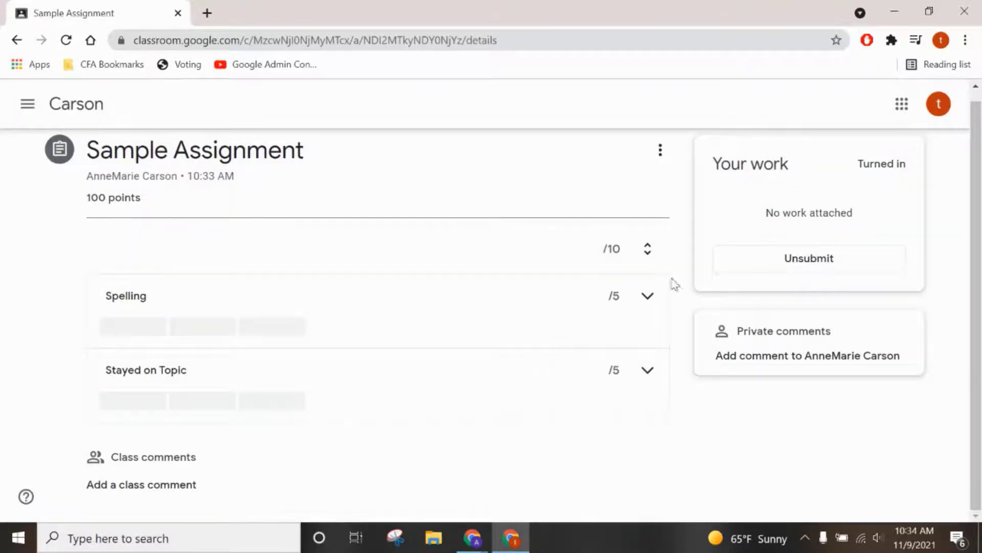
pyautogui.moveTo(99, 389)
pyautogui.moveTo(275, 331)
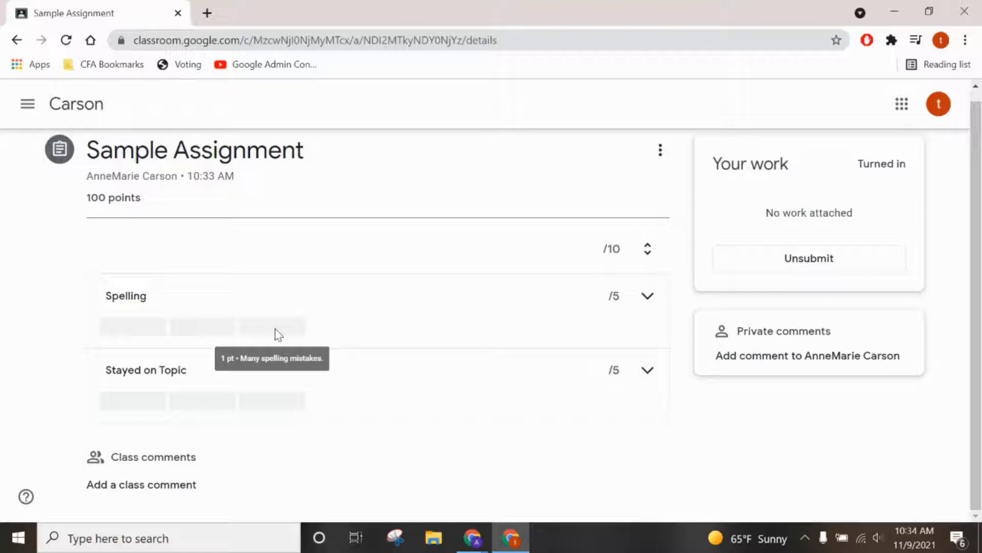
# Switch back to the teacher's Chrome profile and open the test student's turned-in submission for Sample Assignment.
pyautogui.click(904, 10)
pyautogui.click(24, 101)
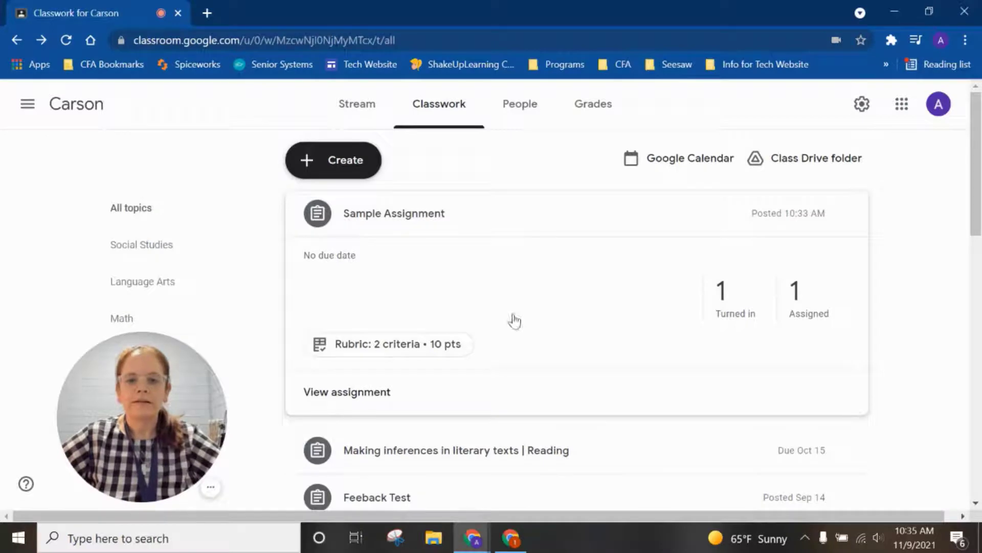
pyautogui.click(378, 218)
pyautogui.click(414, 219)
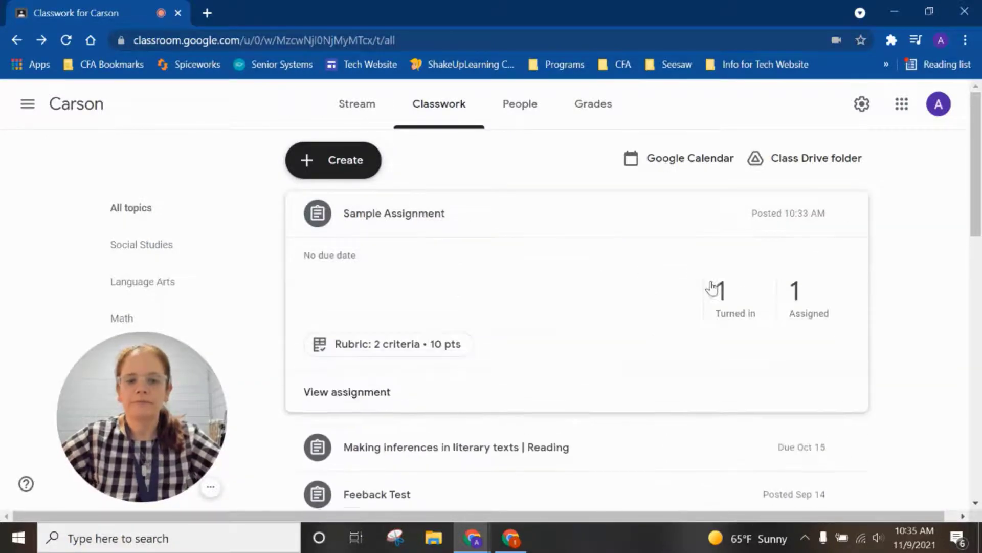
pyautogui.click(738, 293)
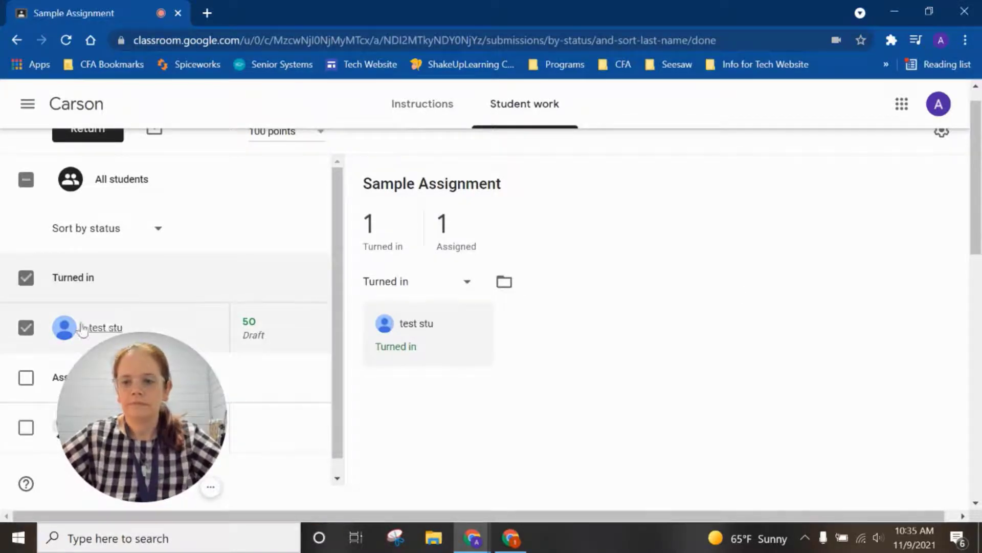
pyautogui.click(106, 328)
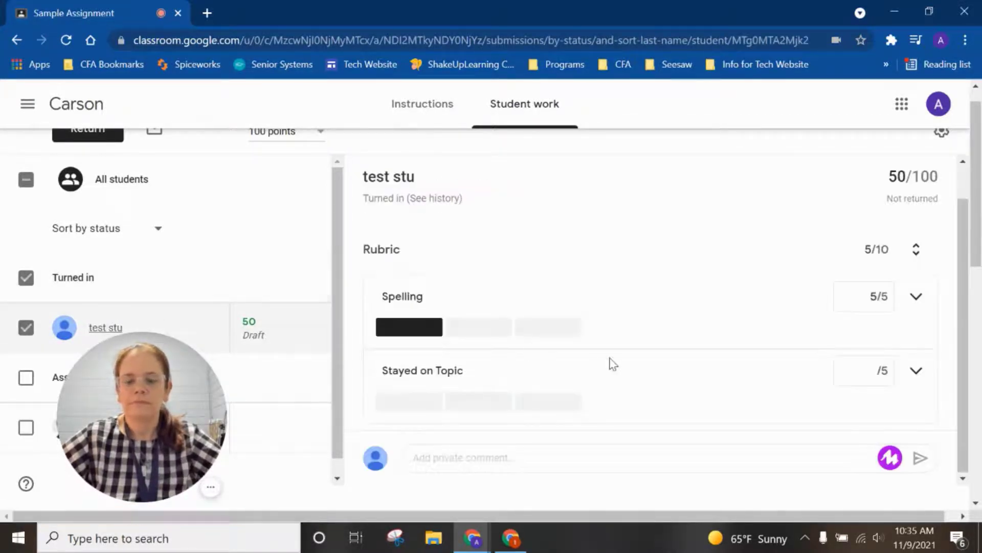
# Review the Spelling level descriptions in the grading rubric and score Stayed on Topic at its 3-point level.
pyautogui.scroll(1, 466, 280)
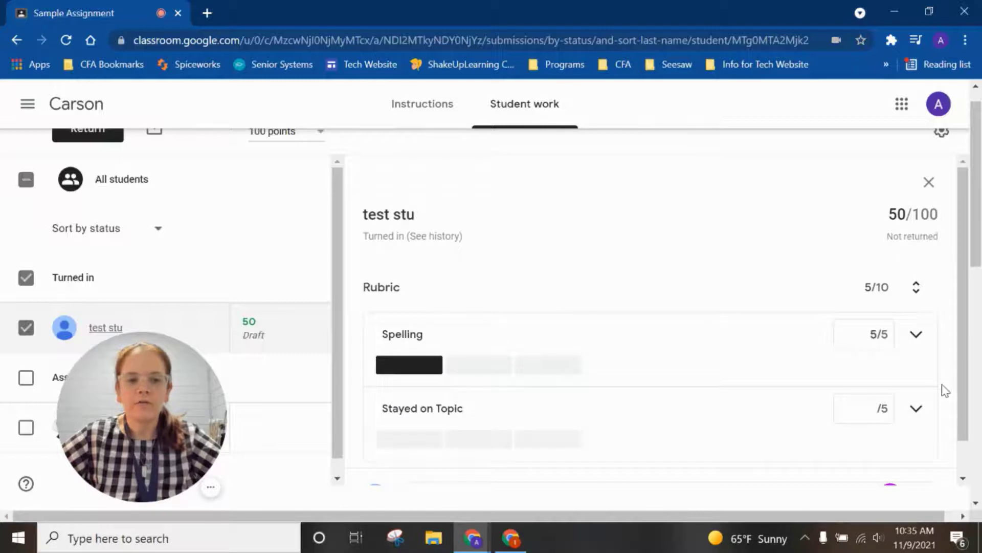
pyautogui.click(917, 337)
pyautogui.scroll(-3, 677, 316)
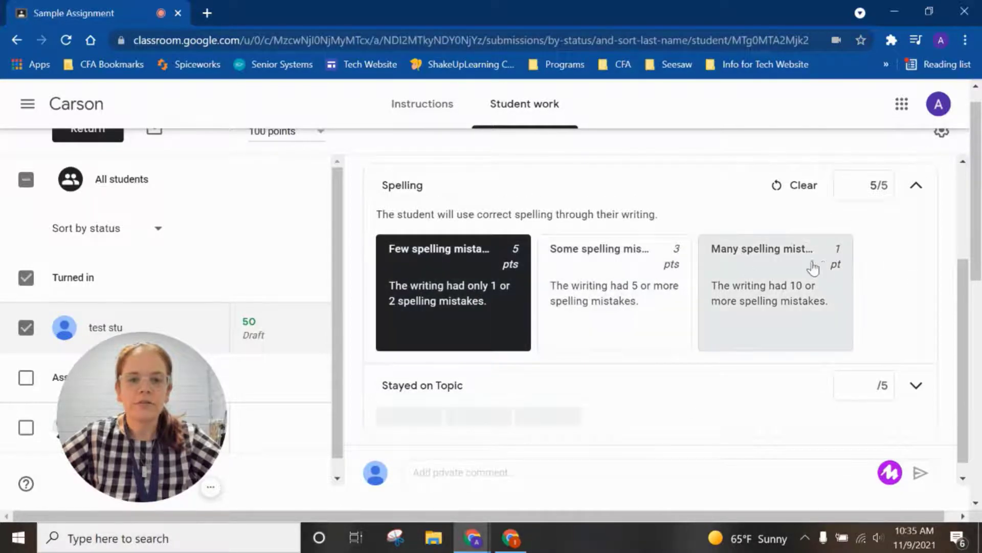
pyautogui.click(916, 186)
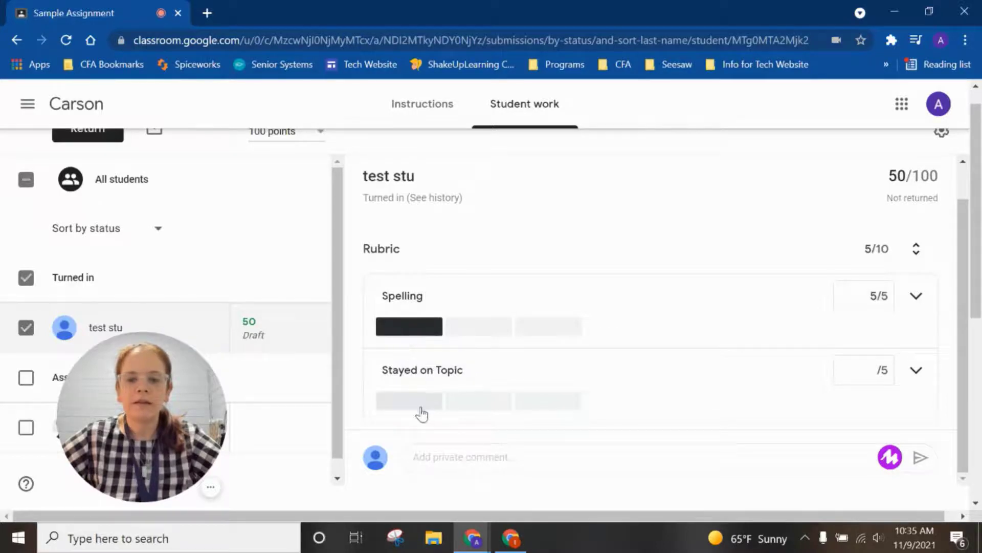
pyautogui.click(471, 407)
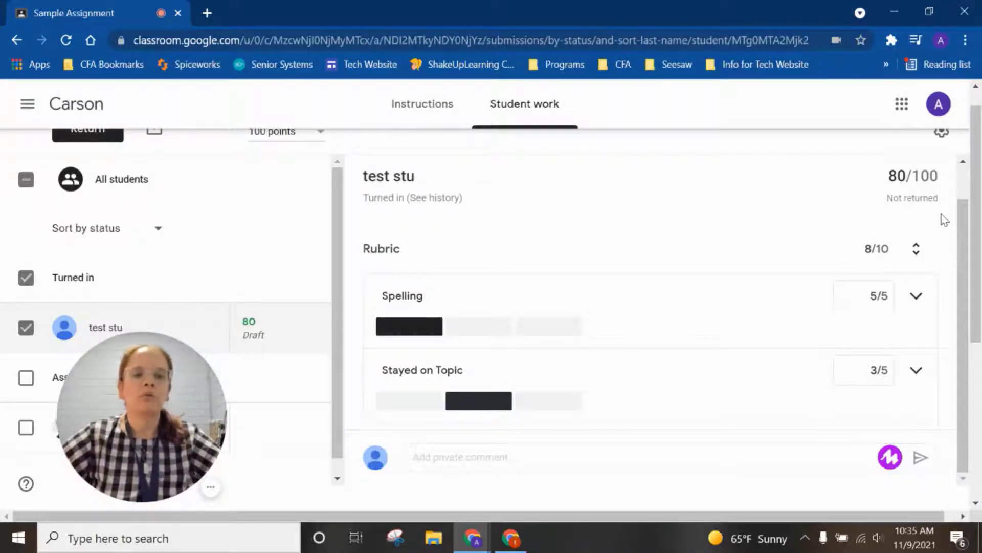
# Check the student's overall grade against the rubric score and close the submission.
pyautogui.scroll(1, 945, 220)
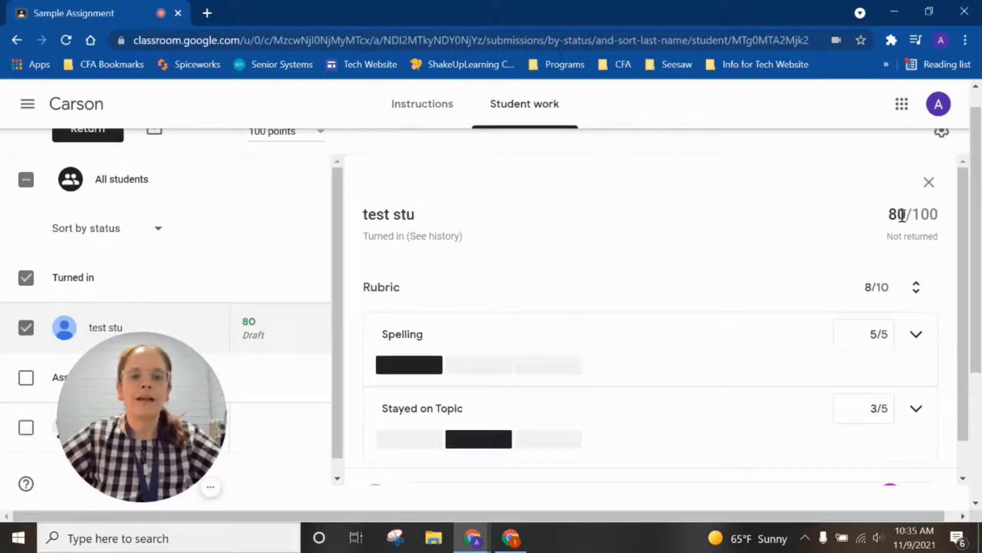
pyautogui.moveTo(906, 216); pyautogui.dragTo(880, 224)
pyautogui.scroll(-1, 773, 249)
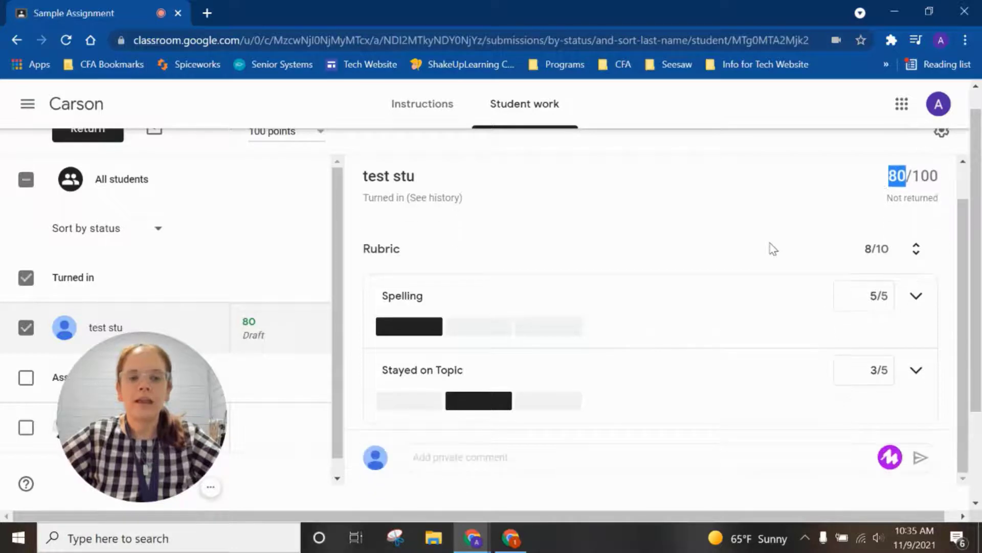
pyautogui.scroll(1, 773, 249)
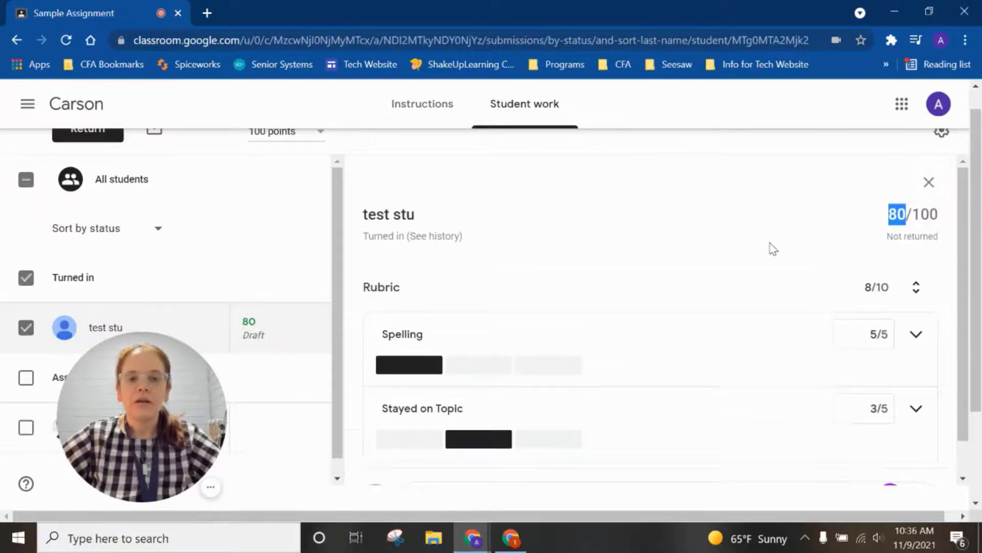
pyautogui.click(929, 183)
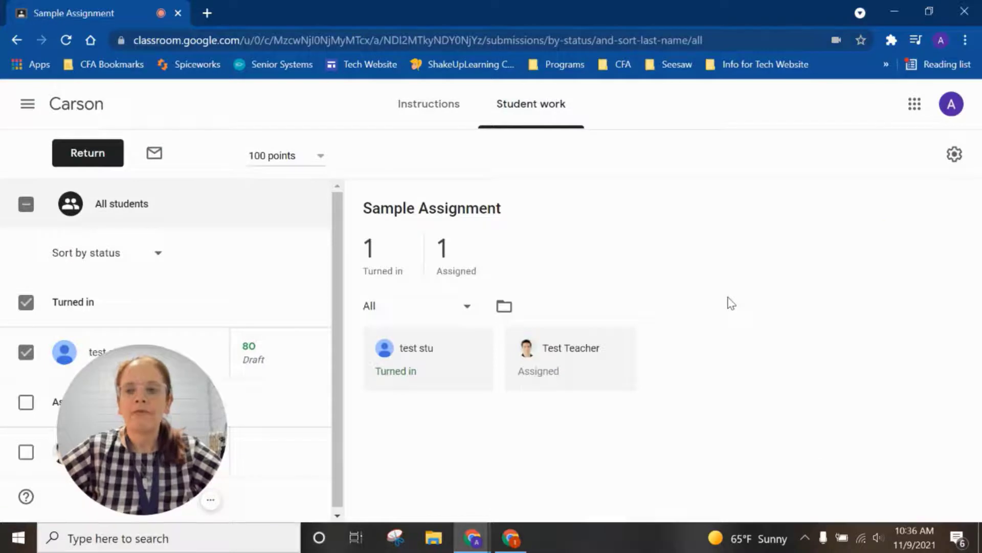
# Return the graded Sample Assignment to the test student without a private comment.
pyautogui.click(105, 155)
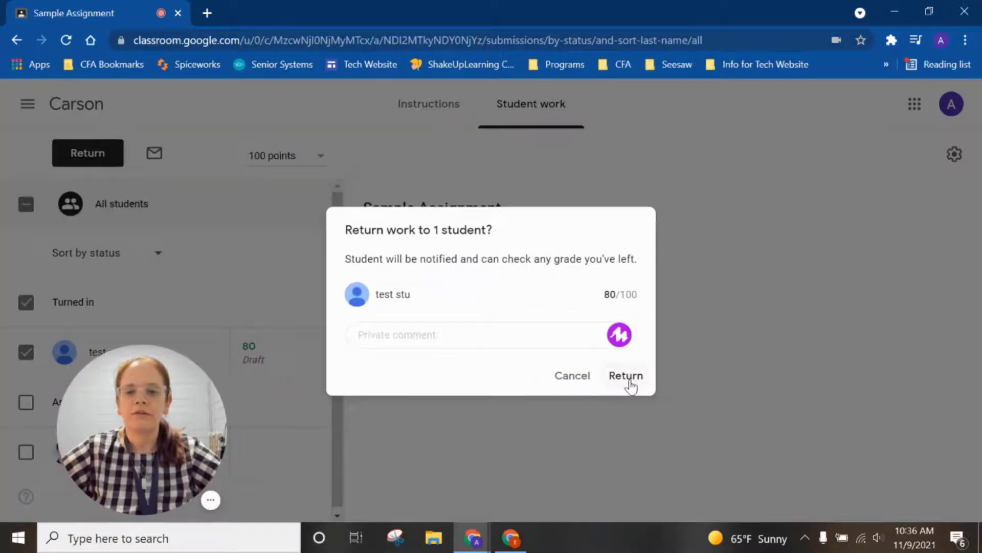
pyautogui.click(415, 333)
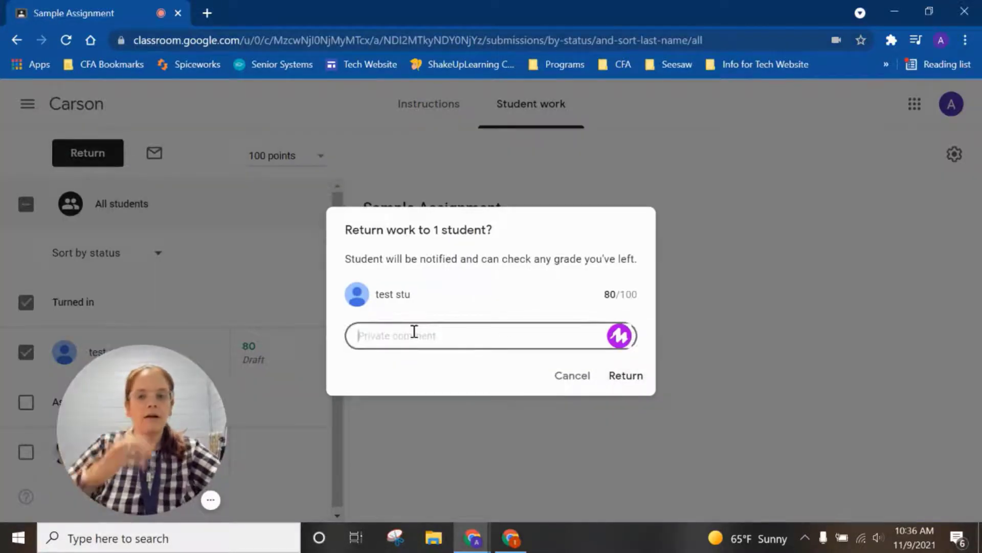
pyautogui.click(628, 378)
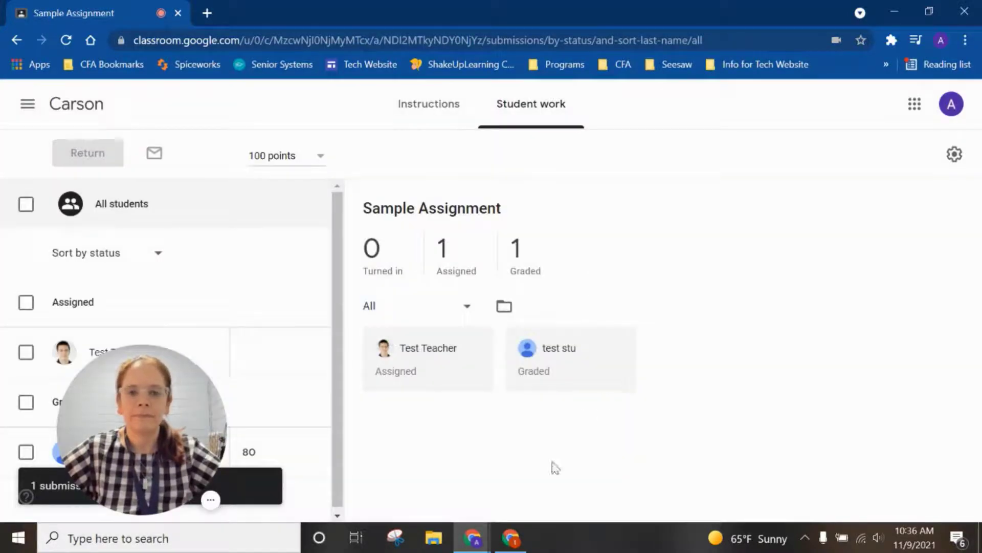
# Switch to the student's Chrome profile, reload Sample Assignment and examine the returned grade and the Spelling rubric feedback.
pyautogui.click(510, 537)
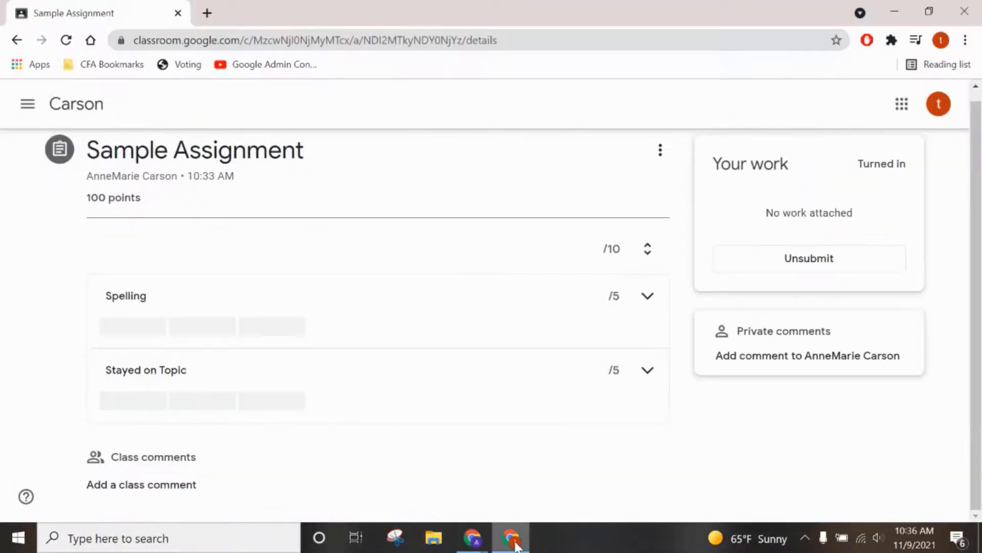
pyautogui.click(66, 39)
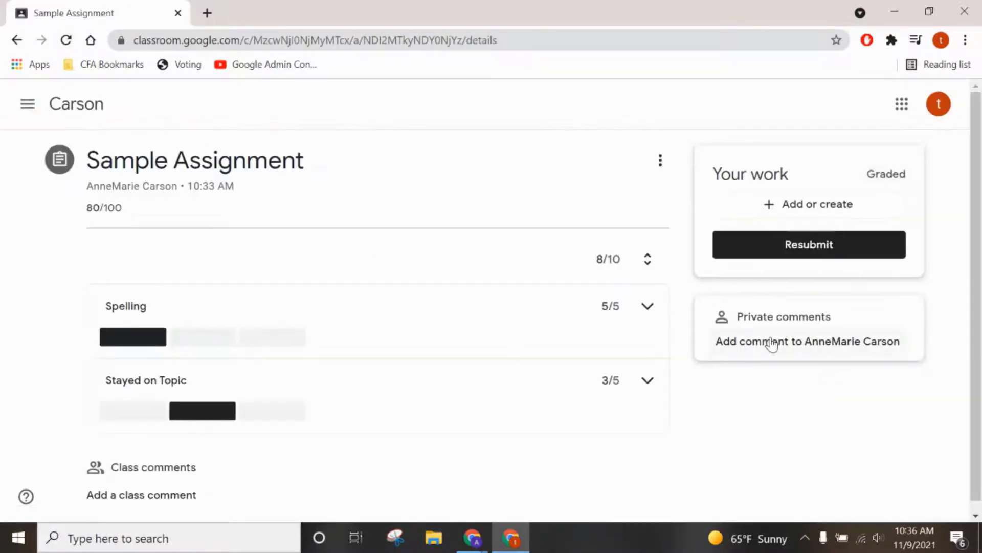
pyautogui.scroll(-1, 346, 342)
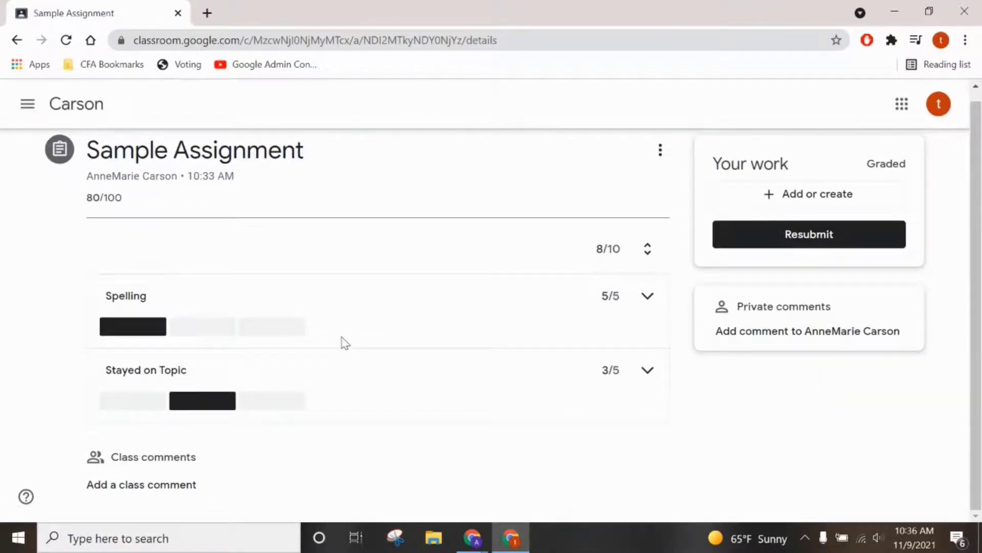
pyautogui.click(647, 295)
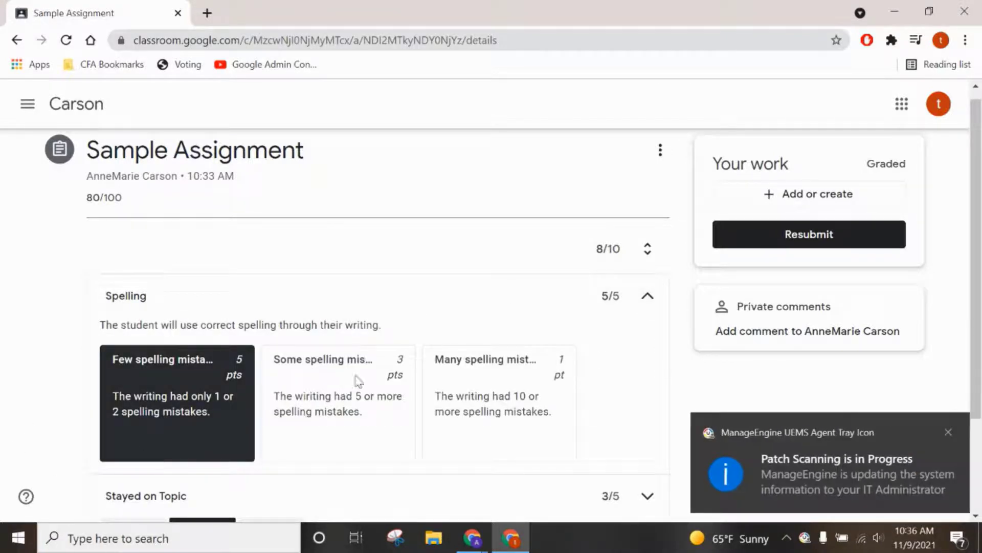
pyautogui.click(949, 432)
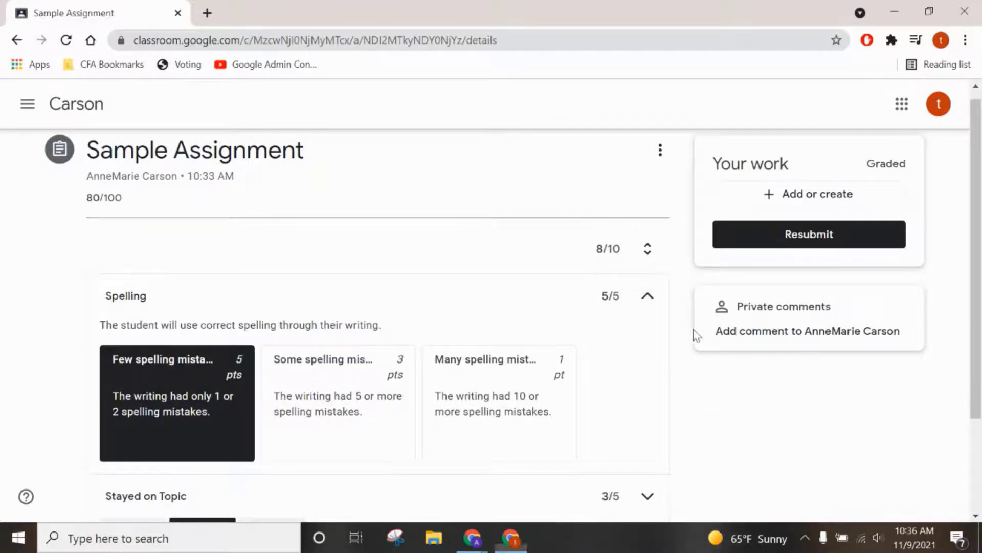
pyautogui.click(647, 297)
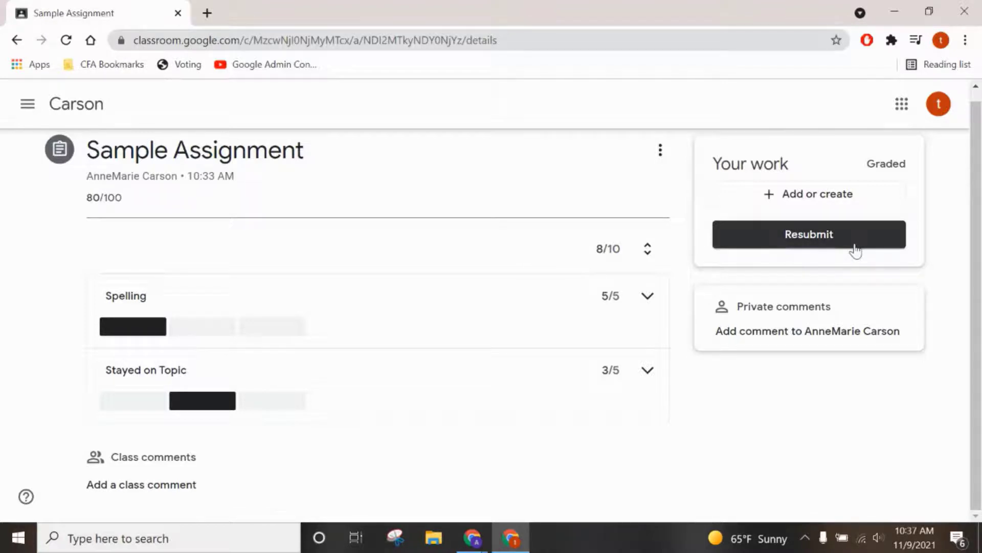
# Return to the teacher's Chrome profile and open the class's Classwork page.
pyautogui.click(901, 9)
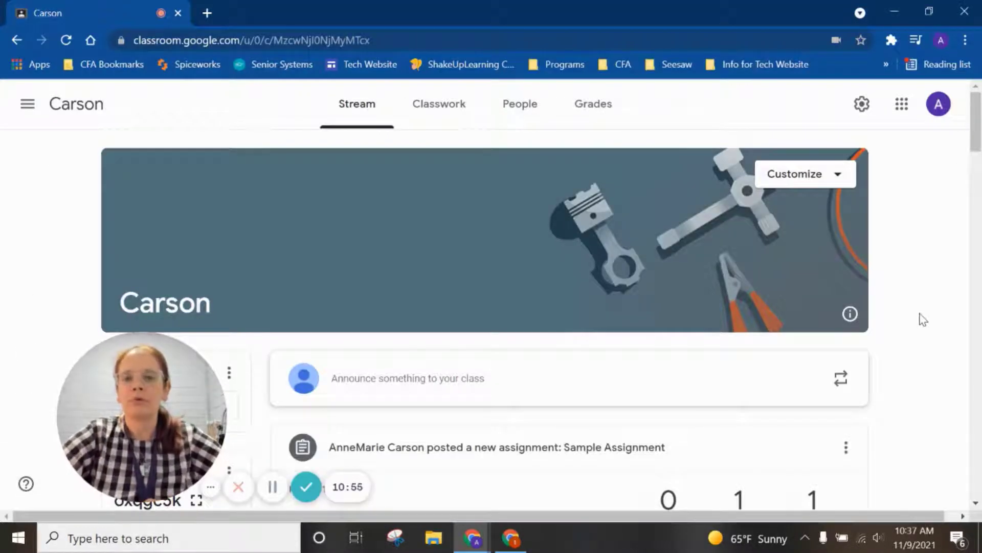
pyautogui.scroll(-2, 923, 319)
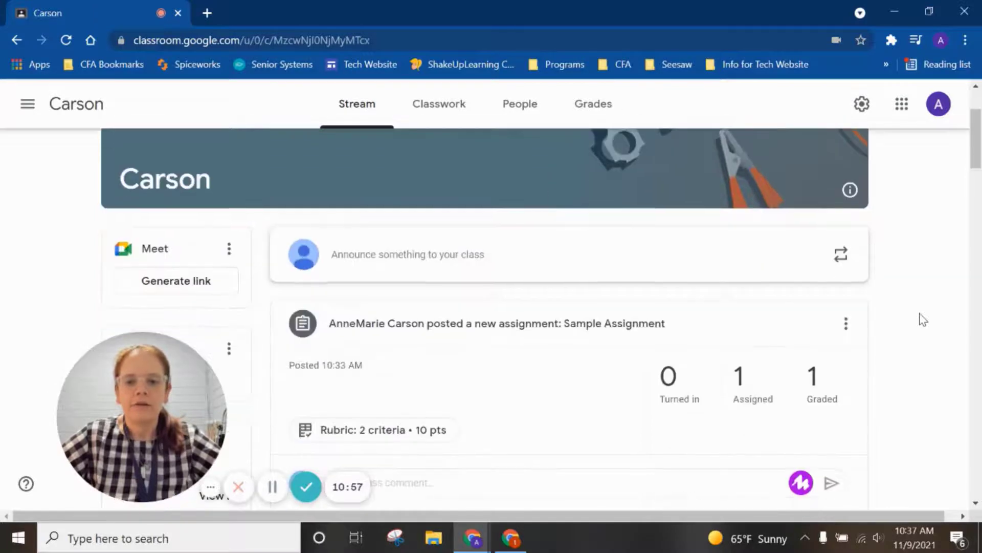
pyautogui.scroll(2, 460, 354)
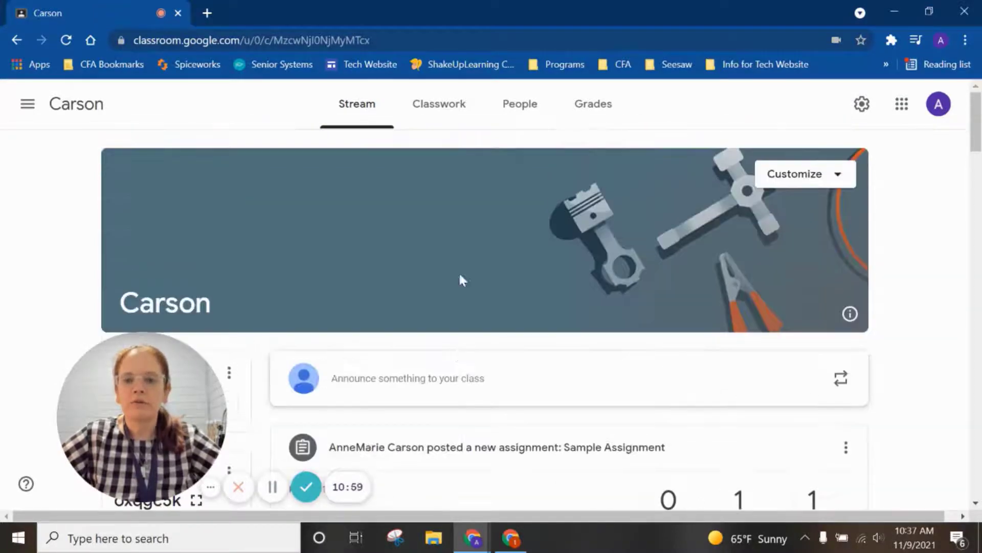
pyautogui.click(450, 104)
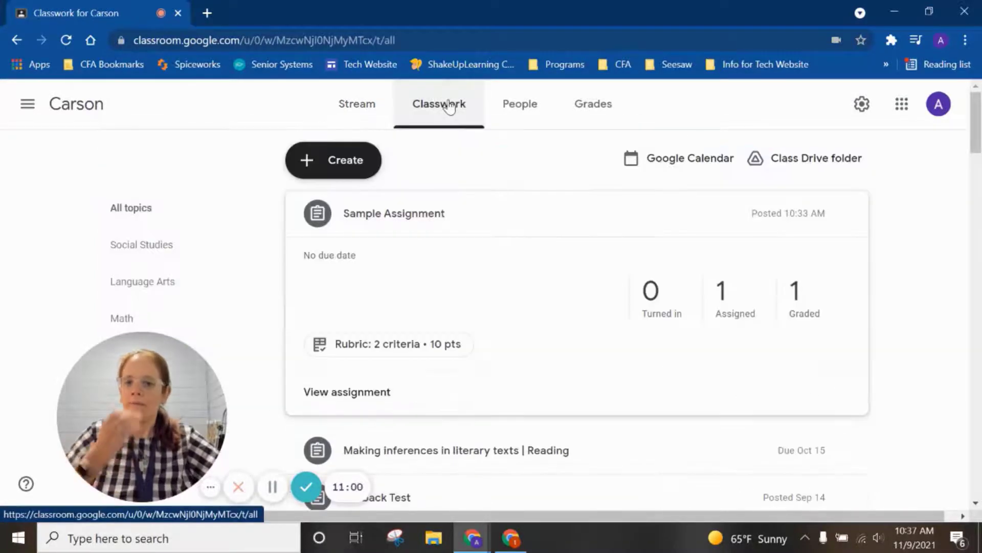
# Create a new assignment titled "Sample Assignment 2" in the class.
pyautogui.click(351, 177)
pyautogui.click(371, 217)
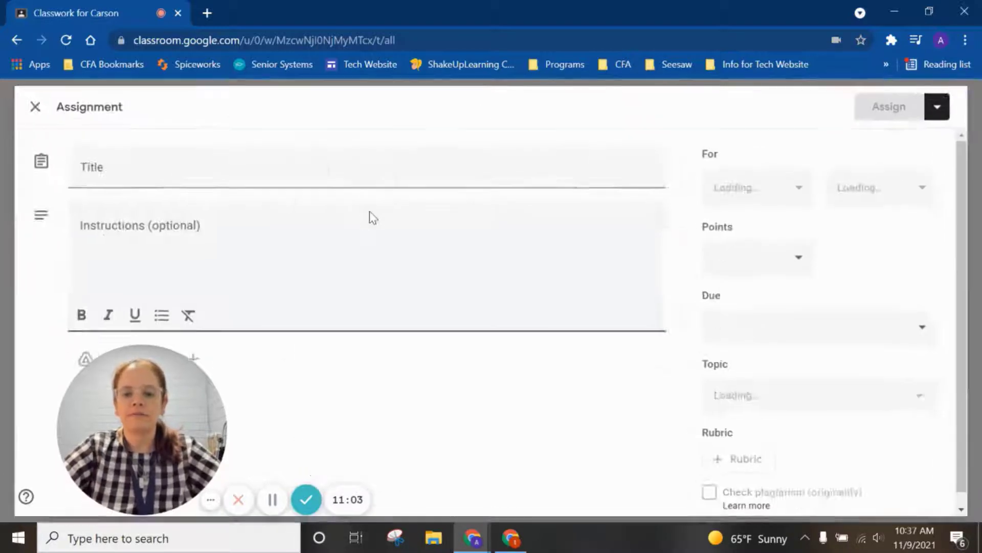
pyautogui.write('Sa')
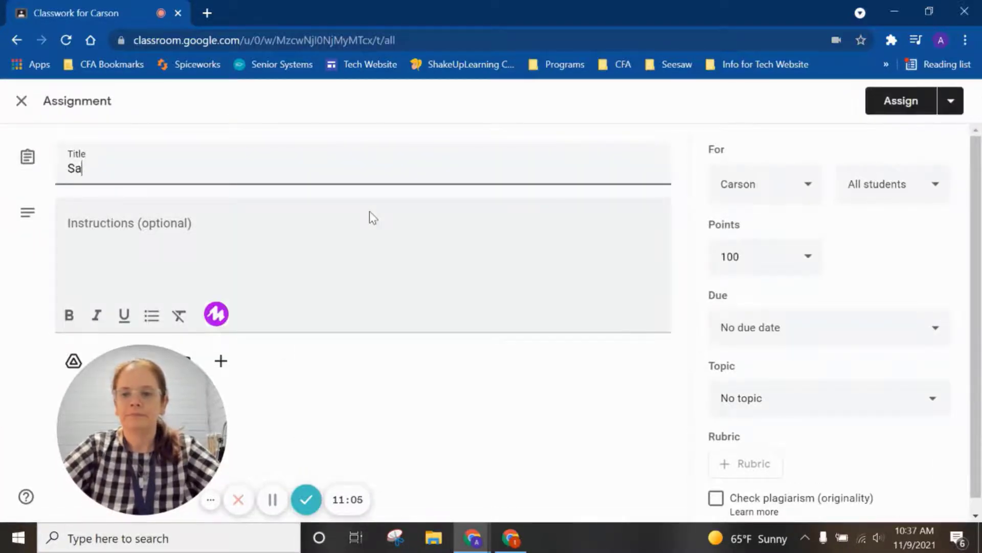
pyautogui.write('mple Assignment 2')
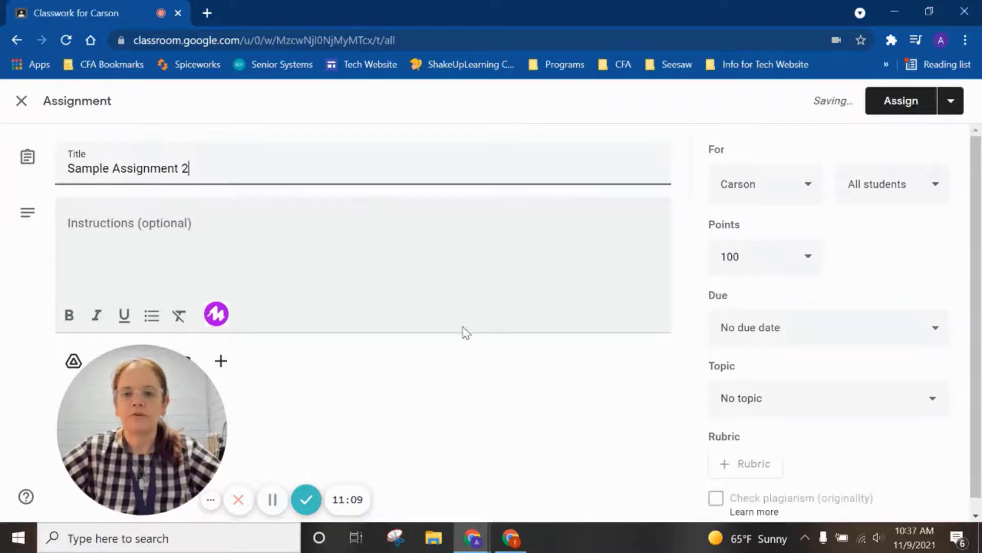
pyautogui.scroll(-1, 462, 325)
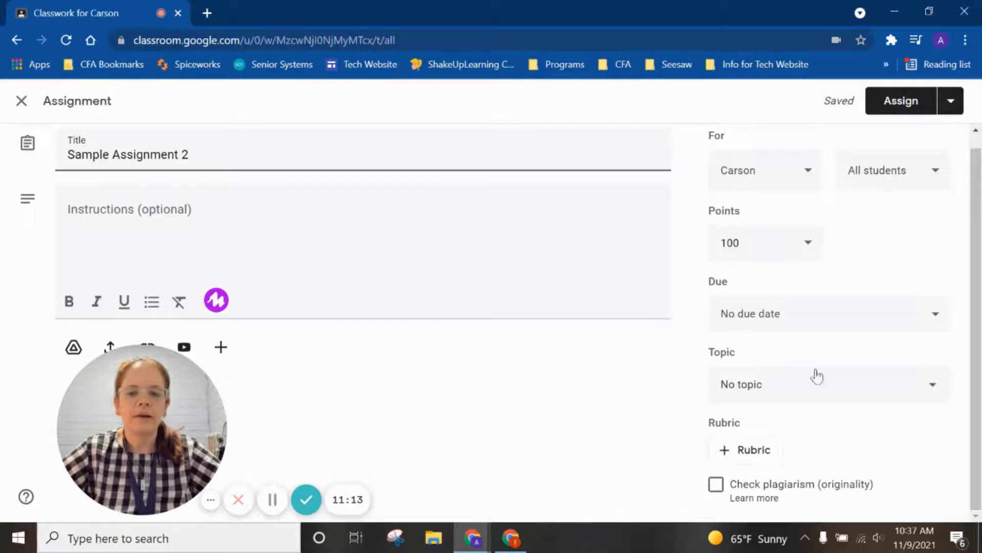
# Reuse the class's Sample Assignment rubric for Sample Assignment 2 and assign it to all students.
pyautogui.click(758, 455)
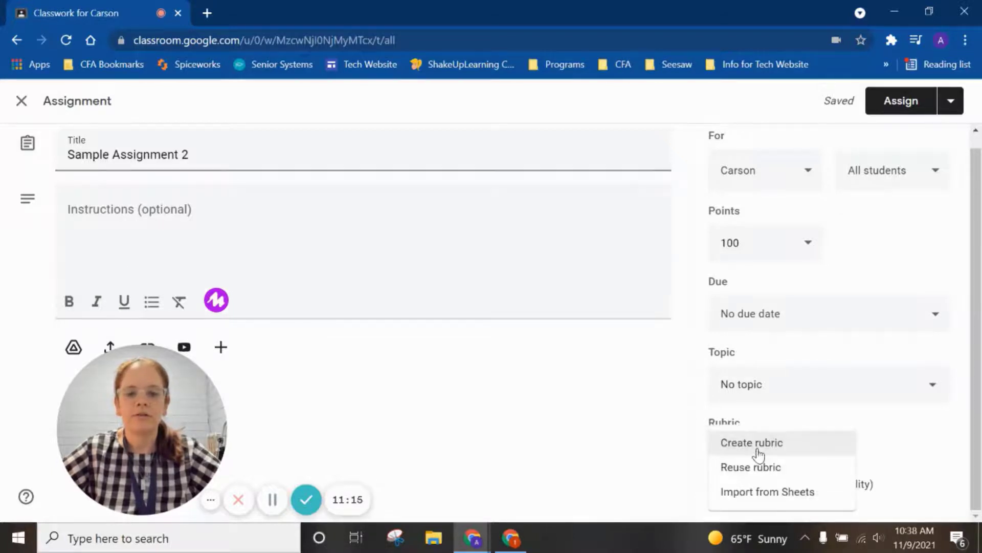
pyautogui.click(793, 468)
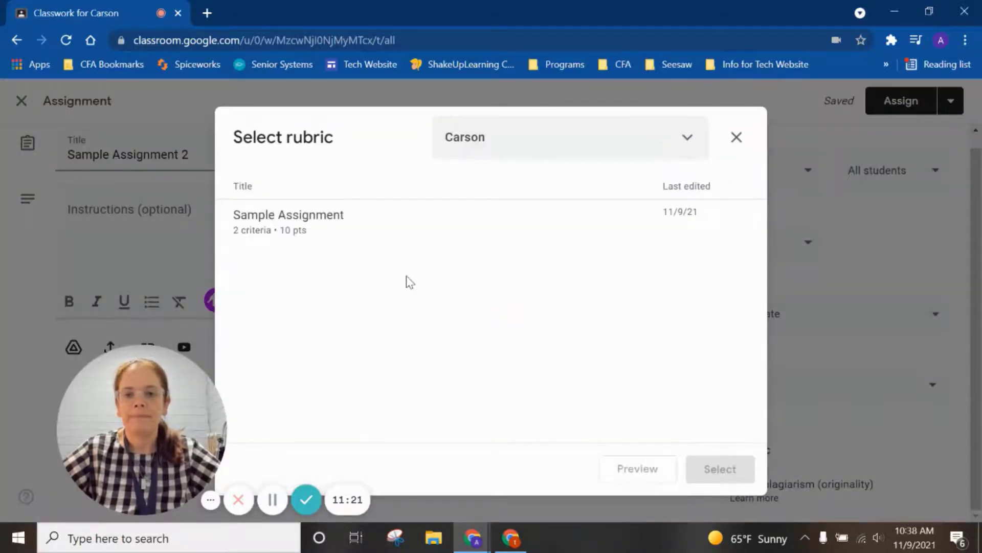
pyautogui.click(594, 137)
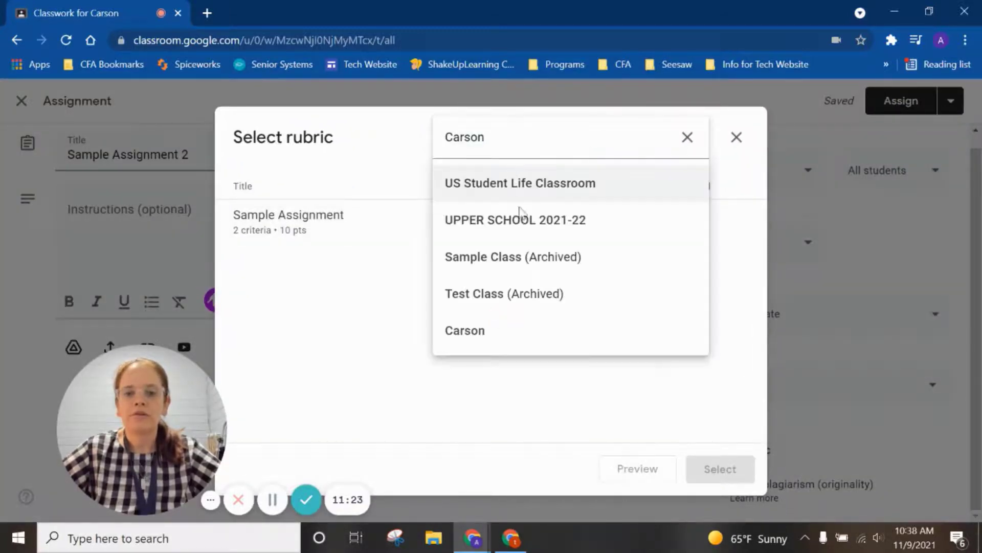
pyautogui.click(465, 332)
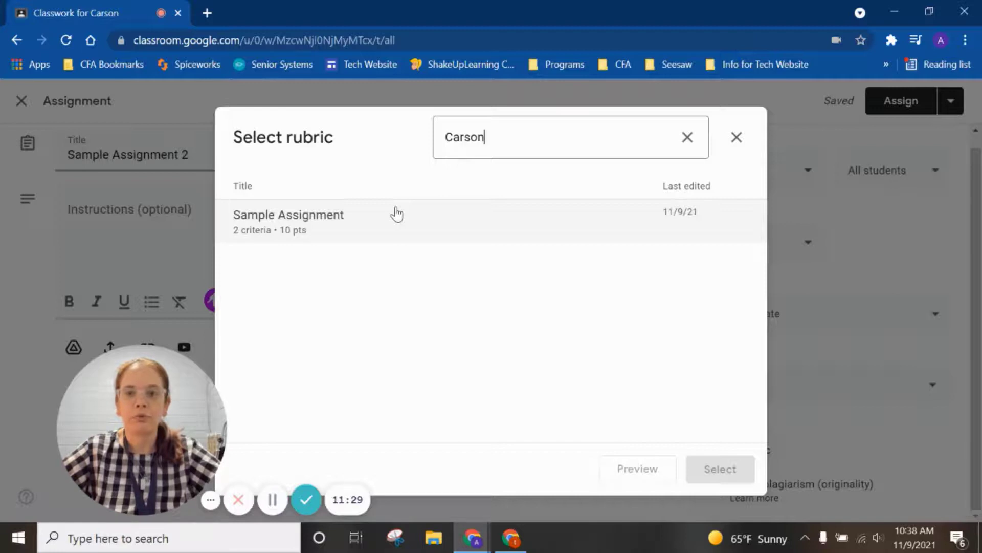
pyautogui.click(276, 225)
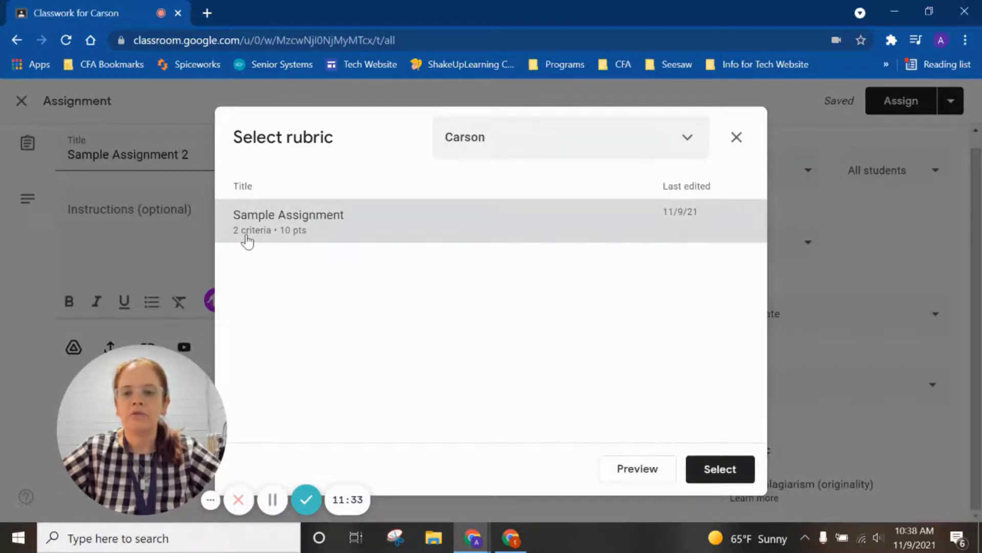
pyautogui.click(722, 479)
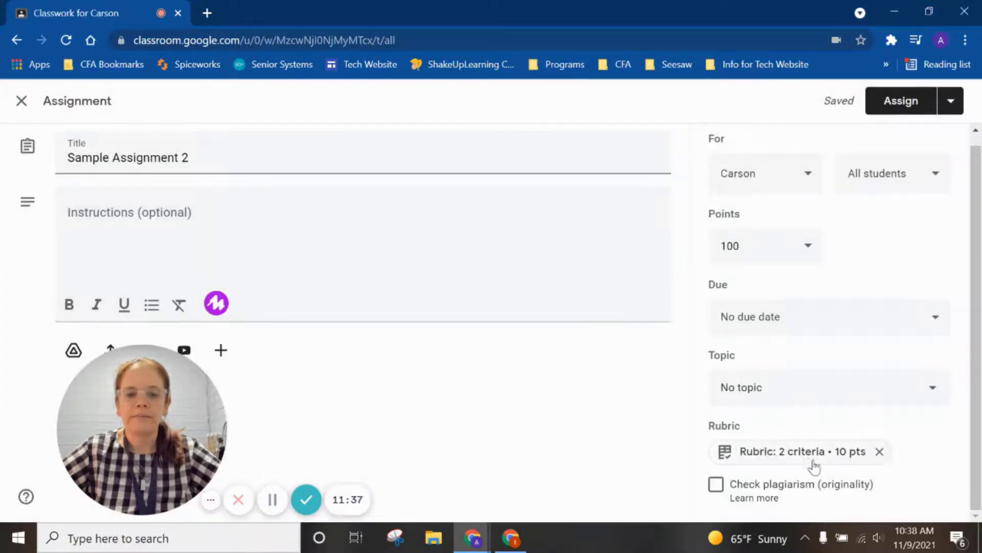
pyautogui.click(910, 102)
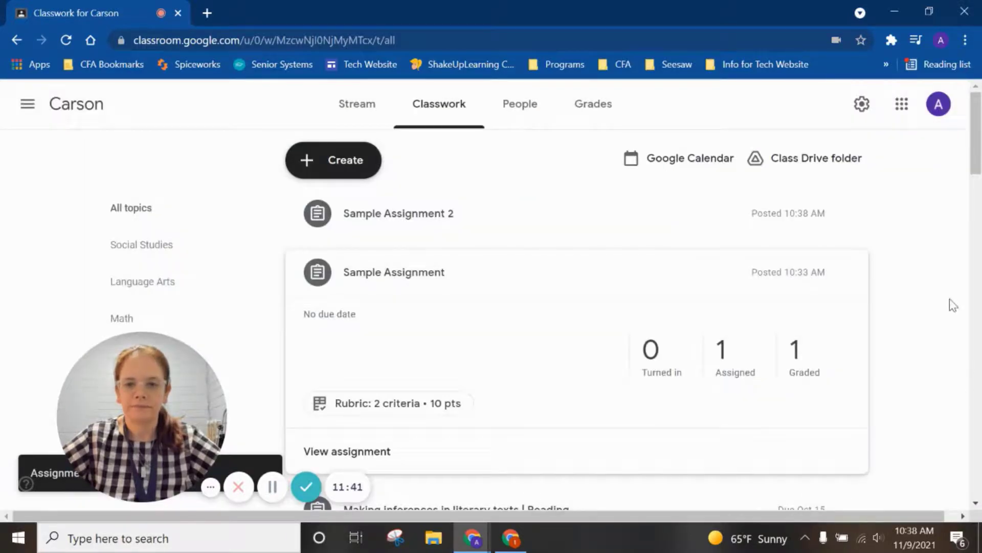
# Open Sample Assignment 2's rubric for editing, examine the points and level descriptions of both criteria, and close the editor without changes.
pyautogui.click(391, 221)
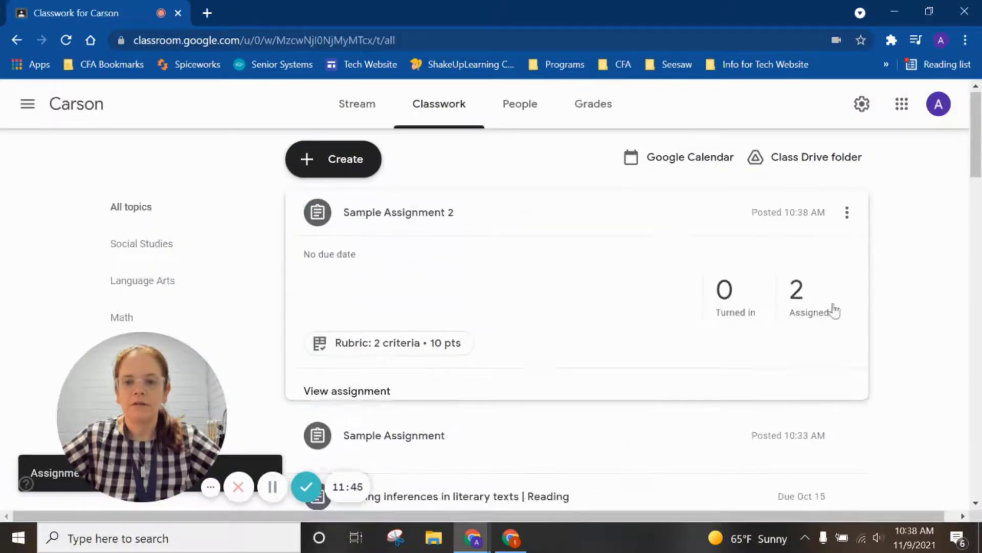
pyautogui.click(435, 349)
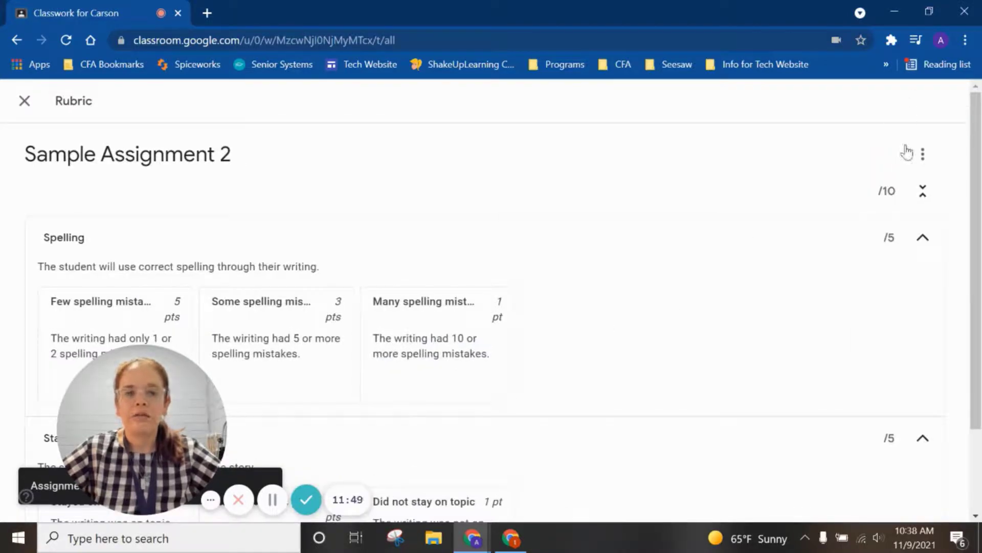
pyautogui.click(922, 153)
pyautogui.click(814, 192)
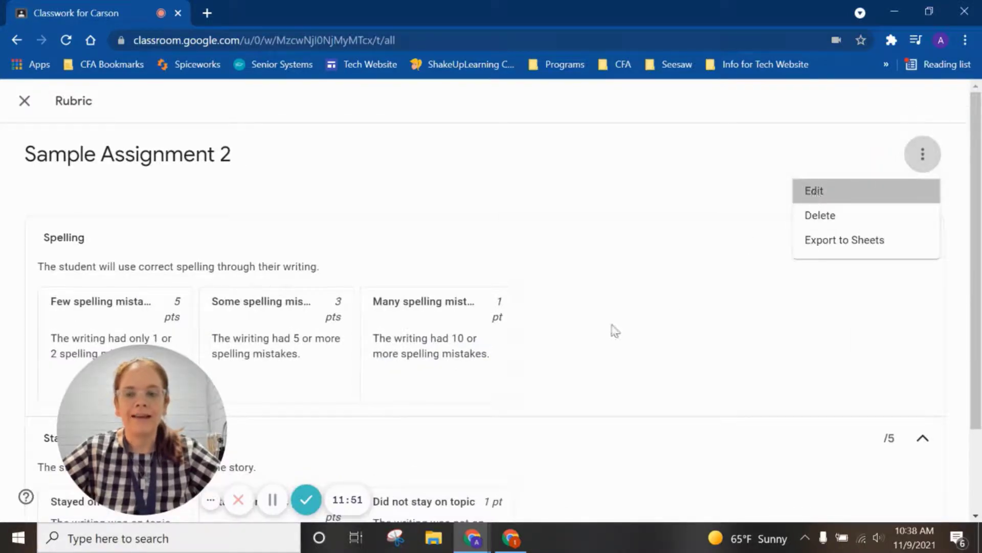
pyautogui.scroll(-4, 520, 366)
pyautogui.scroll(3, 522, 361)
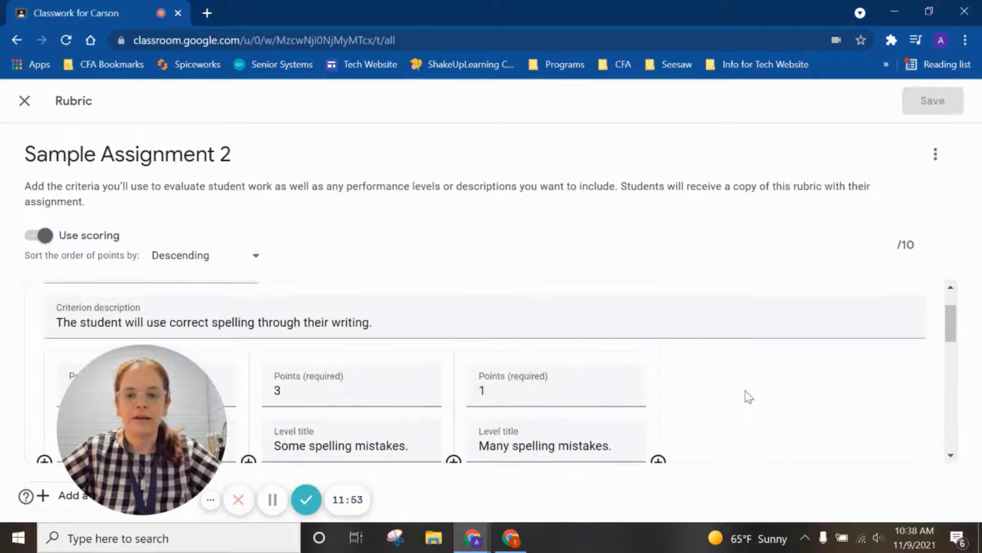
pyautogui.scroll(-2, 746, 397)
pyautogui.moveTo(158, 425); pyautogui.dragTo(888, 420)
pyautogui.scroll(-3, 440, 396)
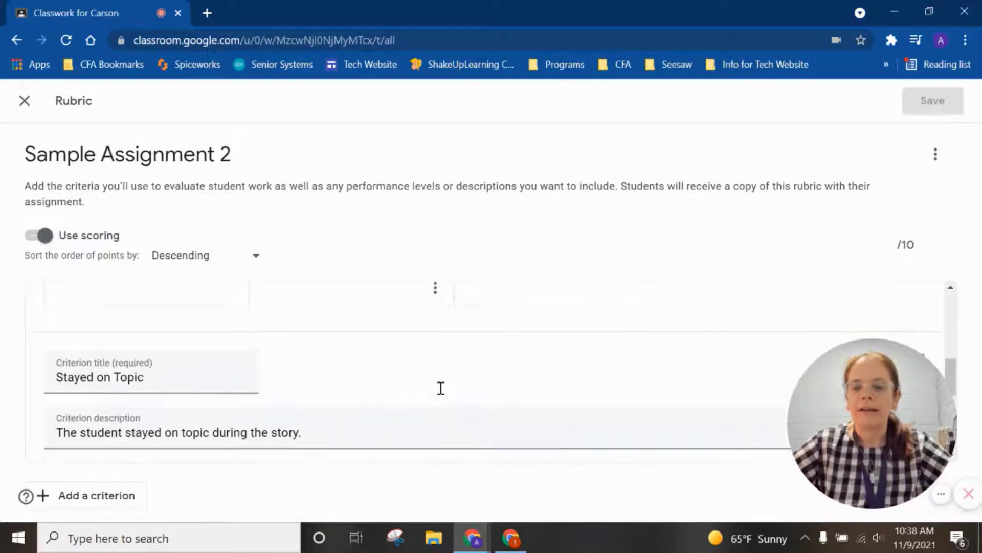
pyautogui.scroll(-2, 440, 395)
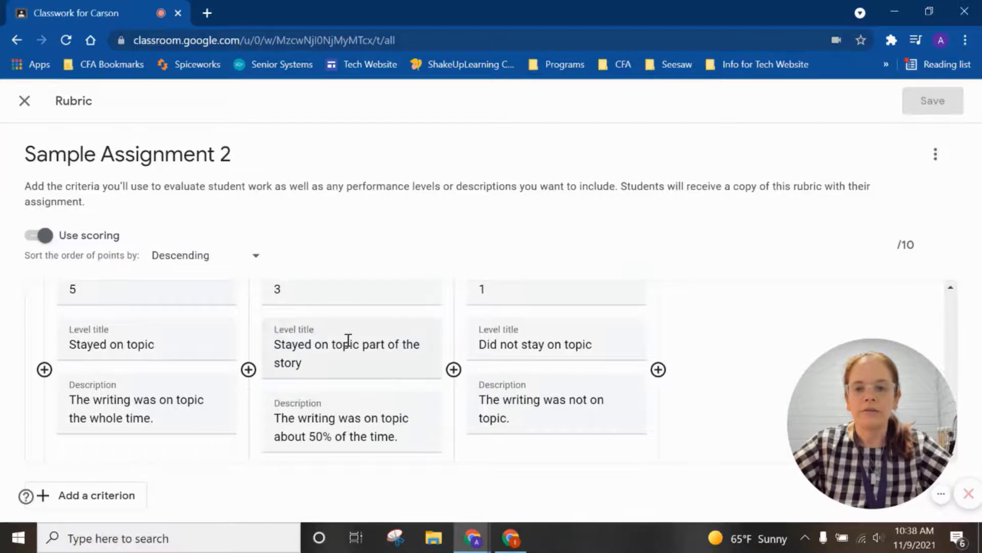
pyautogui.scroll(1, 348, 341)
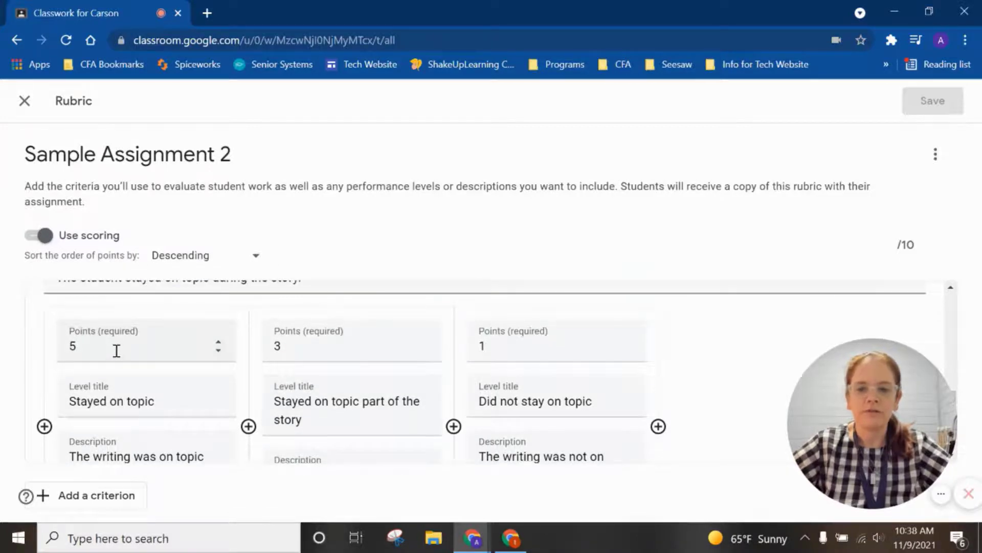
pyautogui.click(24, 102)
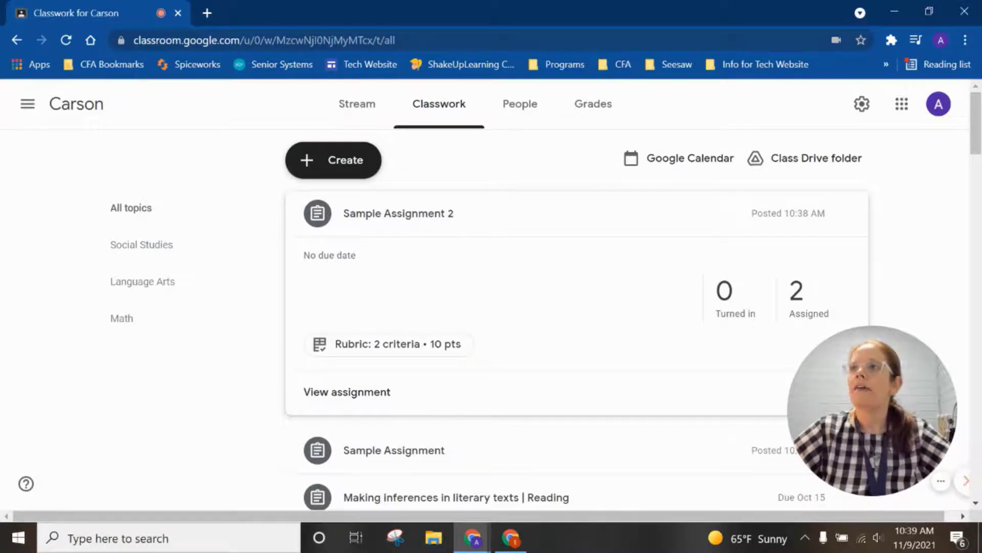
# Switch to the Google Classroom rubric template in Google Sheets and make a copy named "Sample Assignment 3 Rubric" in My Drive.
pyautogui.moveTo(282, 550); pyautogui.dragTo(309, 10)
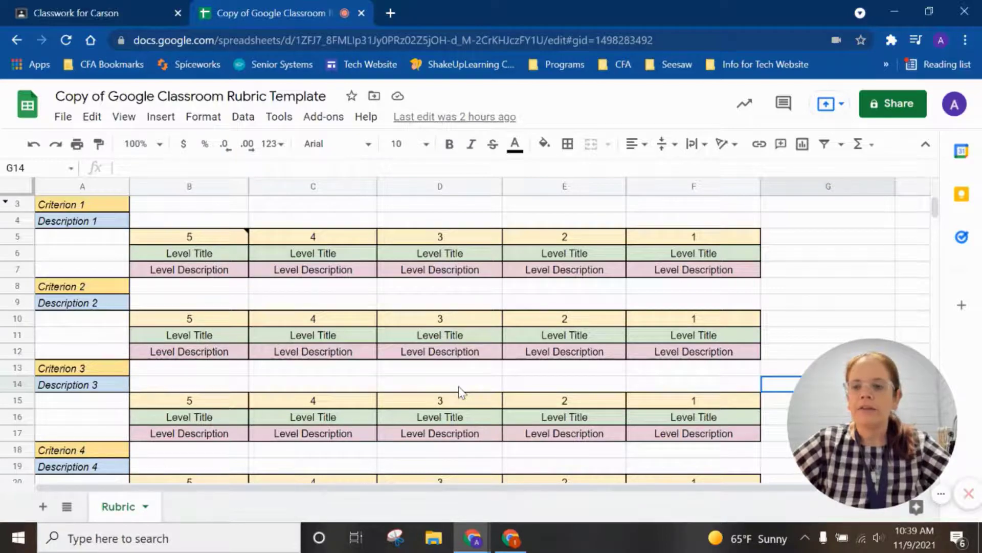
pyautogui.scroll(-5, 417, 394)
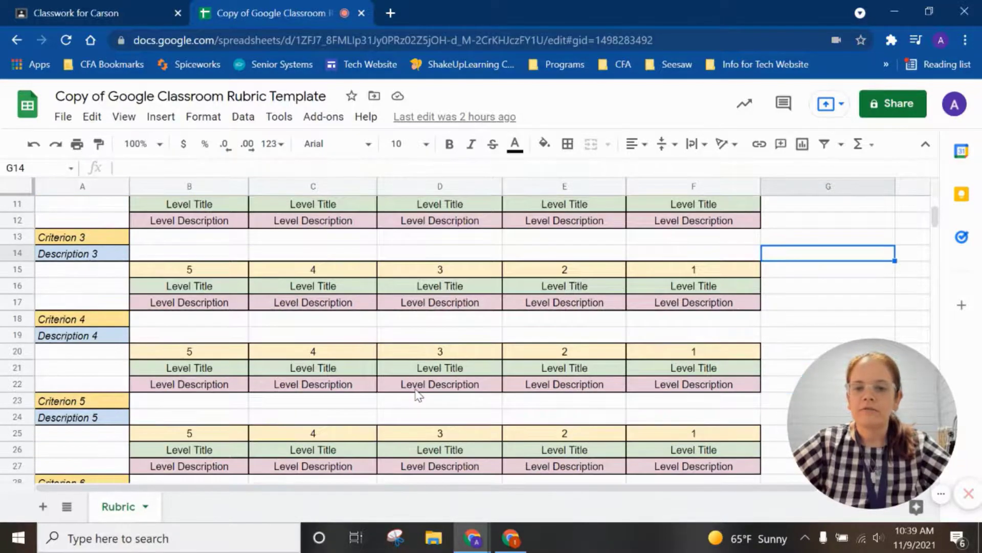
pyautogui.scroll(5, 417, 394)
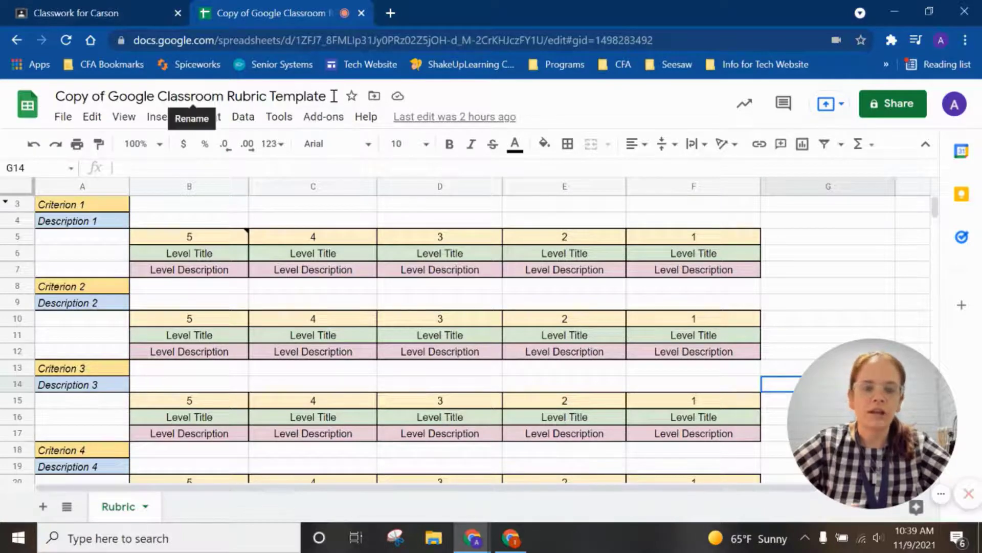
pyautogui.click(63, 117)
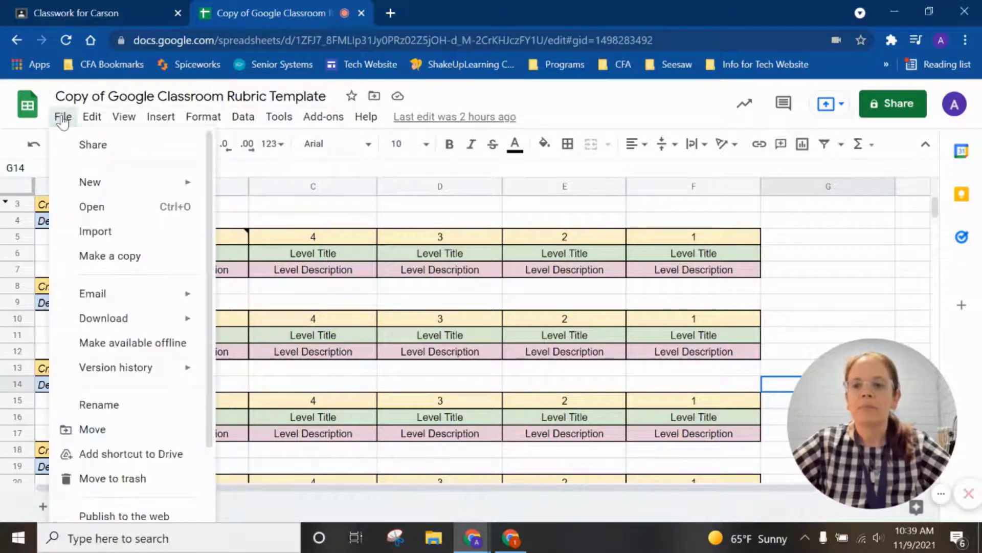
pyautogui.click(127, 257)
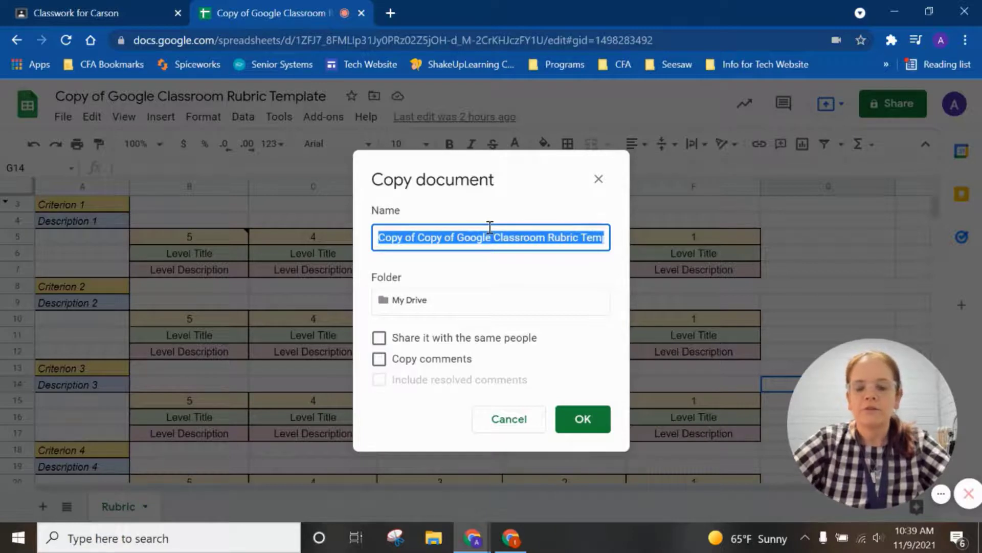
pyautogui.write('Sample Assignment 3 Rubric')
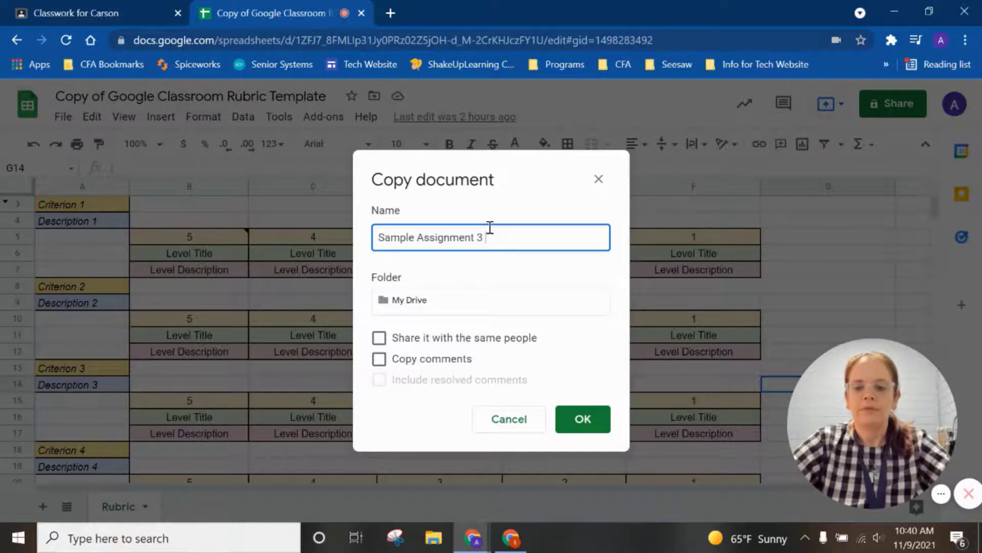
pyautogui.click(607, 416)
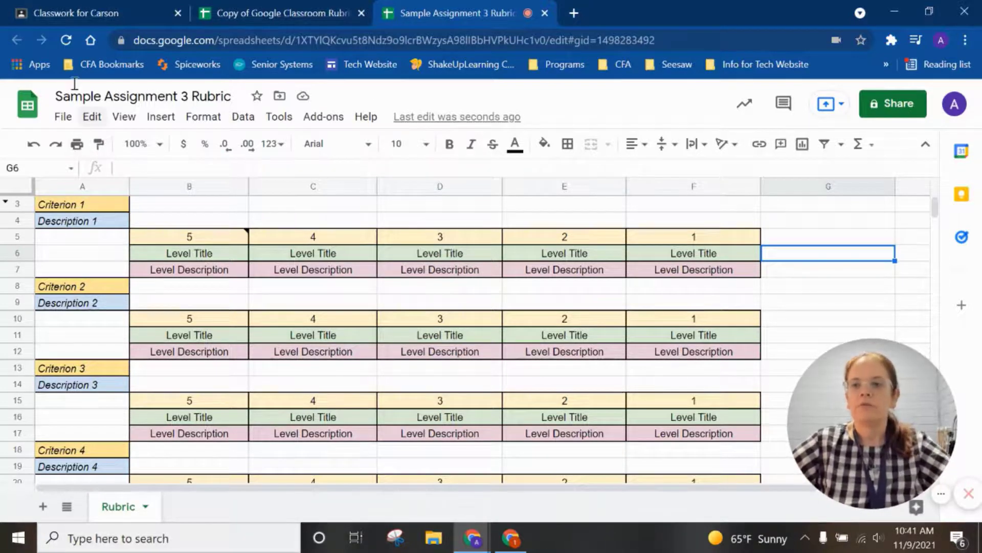
# Consult the Sample Assignment 2 rubric in Classroom and replace the Criterion 1 title in cell A3 of the copied sheet with "Spelling".
pyautogui.click(73, 4)
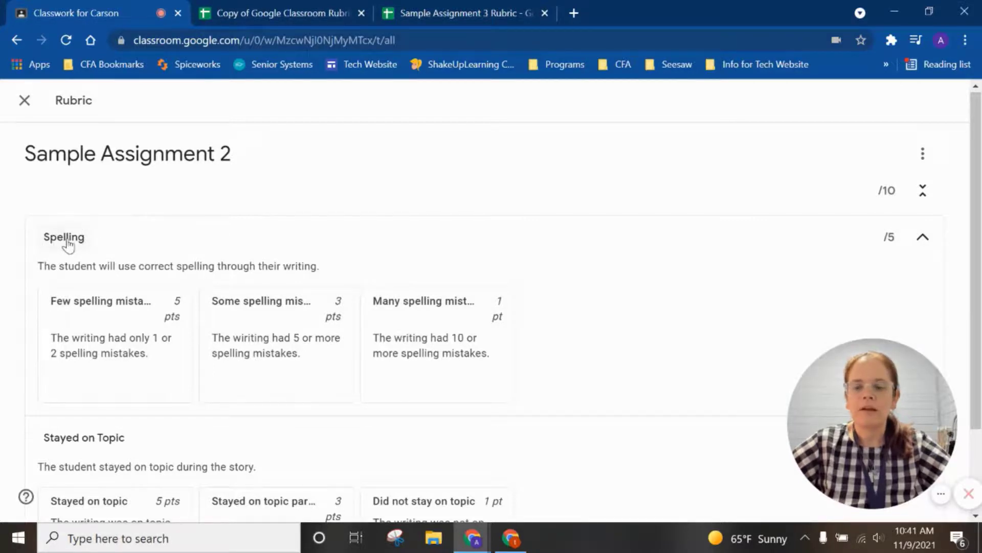
pyautogui.click(464, 11)
pyautogui.click(108, 208)
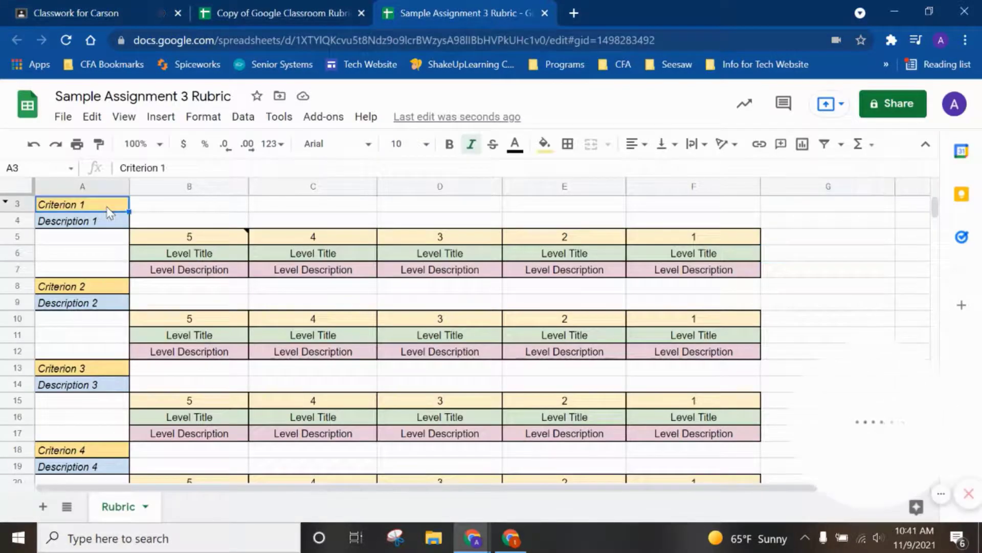
pyautogui.write('Spelling')
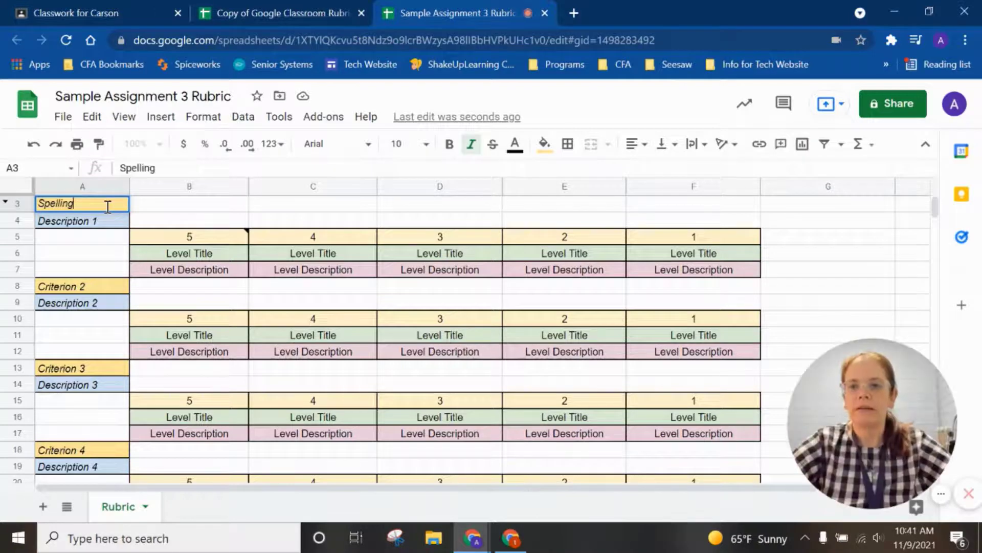
# Fill in the Spelling criterion's description in cell A4 as "The student will use correct spelling.", using the Classroom rubric as reference.
pyautogui.click(50, 11)
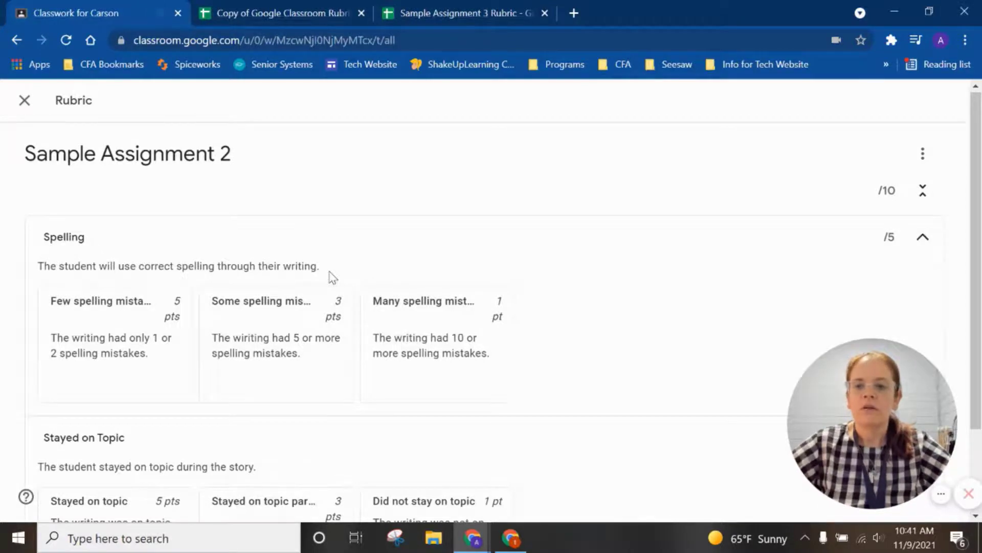
pyautogui.click(494, 13)
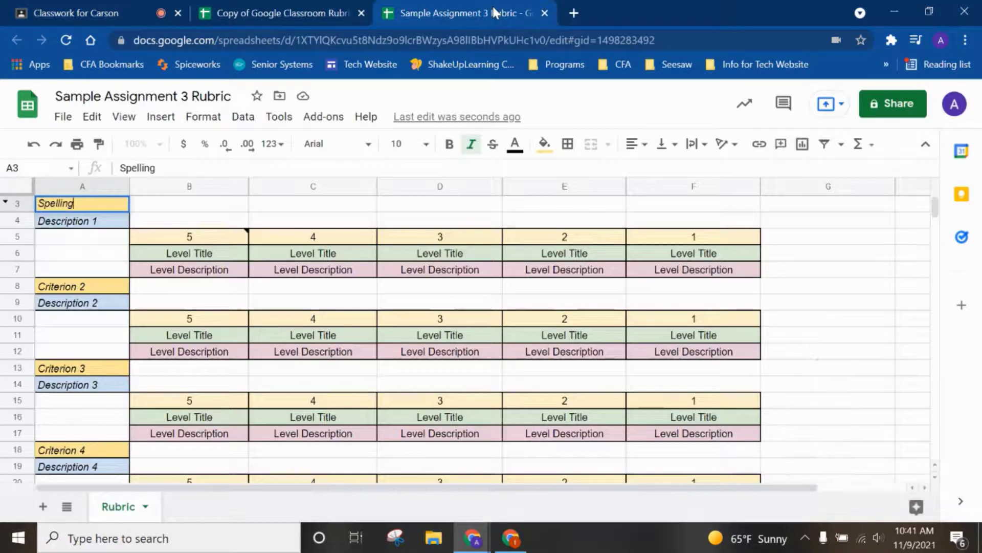
pyautogui.click(119, 227)
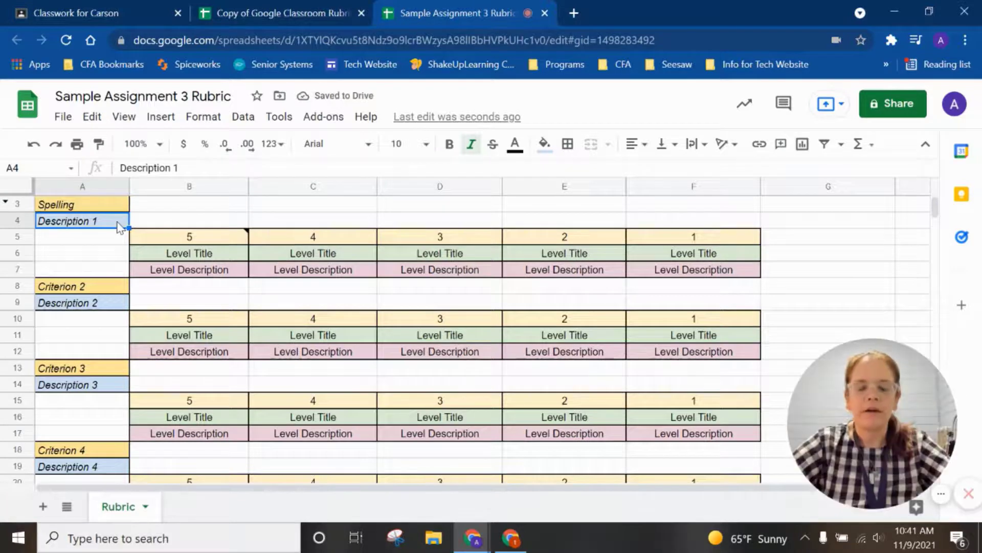
pyautogui.click(67, 12)
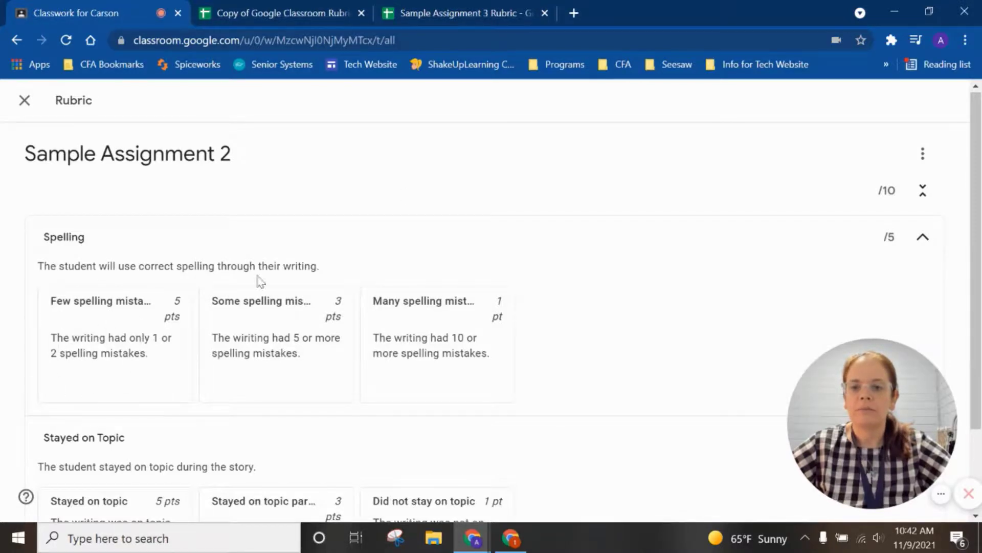
pyautogui.click(460, 12)
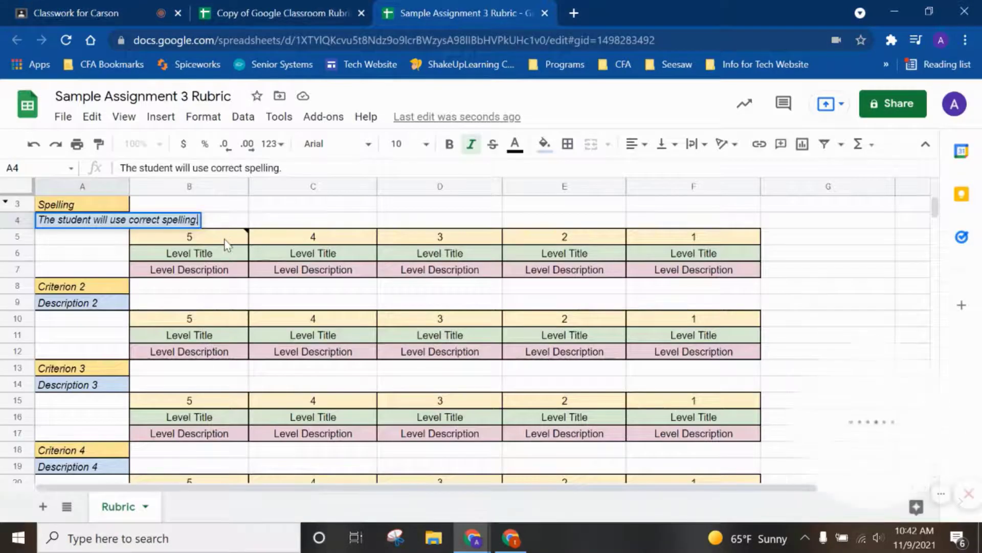
pyautogui.moveTo(226, 244)
pyautogui.click(95, 260)
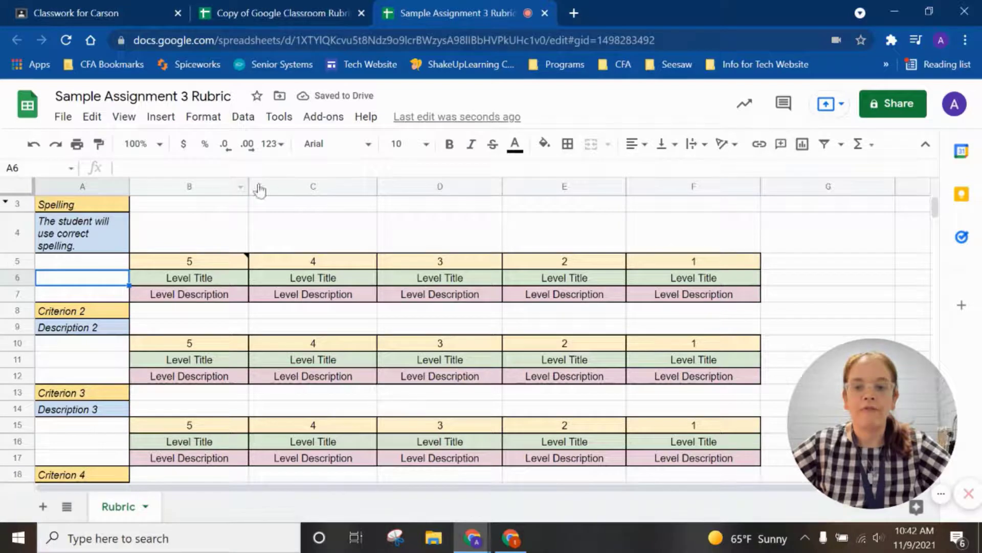
# Delete the 4-point and 2-point level columns from the rubric sheet.
pyautogui.click(302, 188)
pyautogui.rightClick(301, 186)
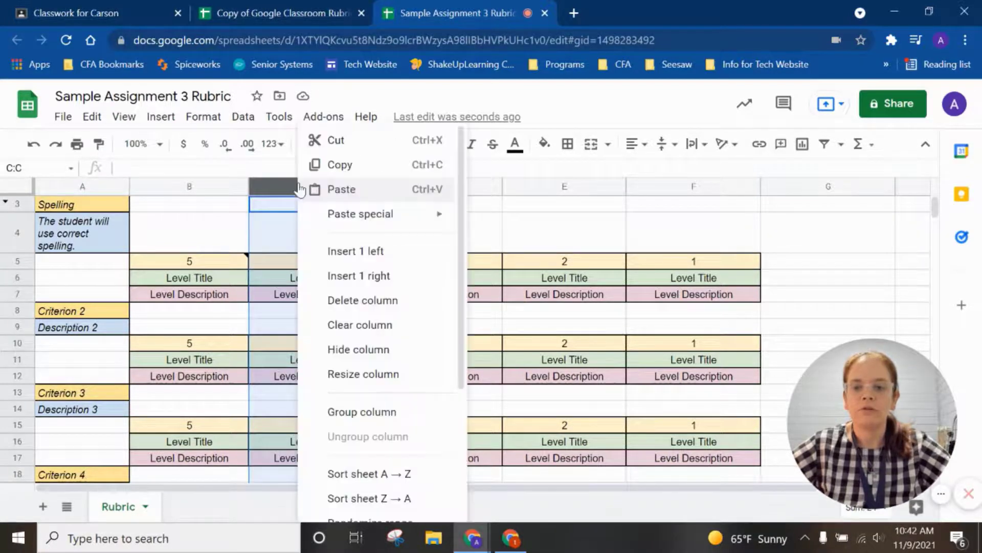
pyautogui.click(371, 311)
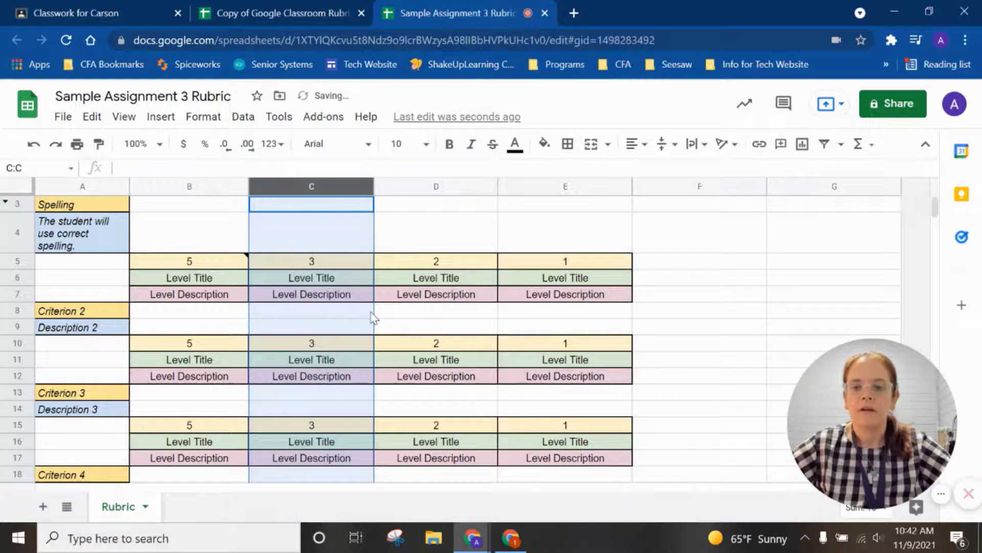
pyautogui.click(437, 184)
pyautogui.rightClick(437, 183)
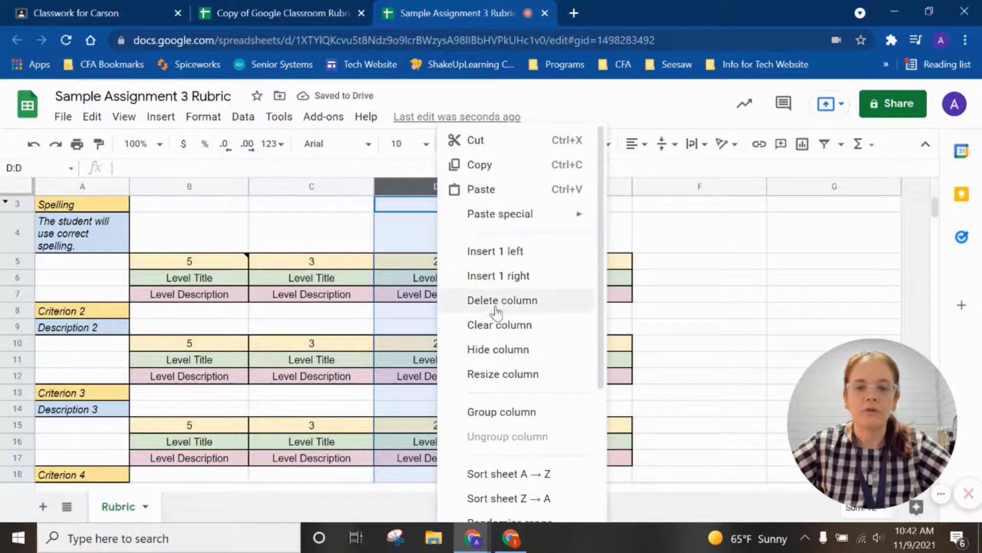
pyautogui.click(495, 301)
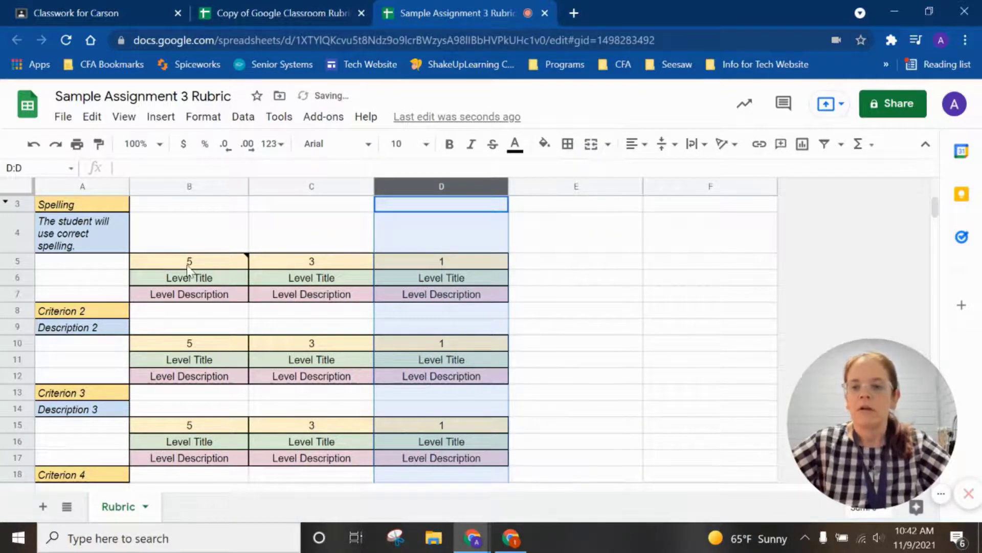
# Title the Spelling criterion's 5-point level "Correct Spelling" in cell B6.
pyautogui.click(572, 291)
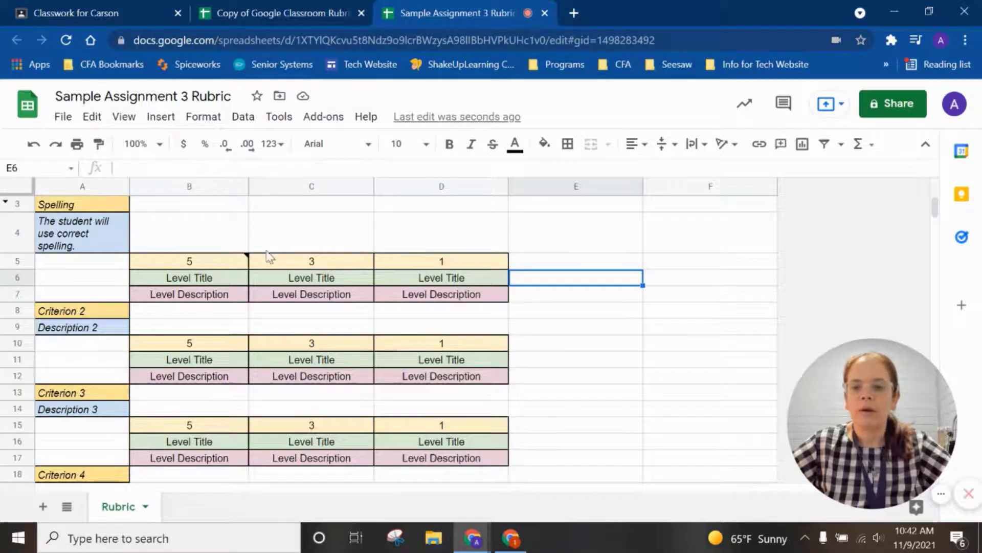
pyautogui.click(204, 280)
pyautogui.write('C')
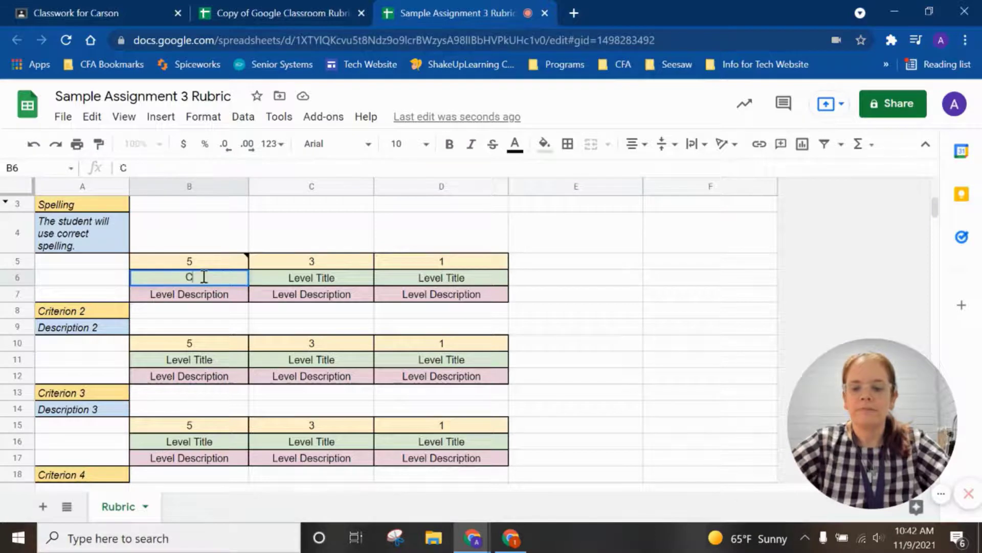
pyautogui.write('orrect S')
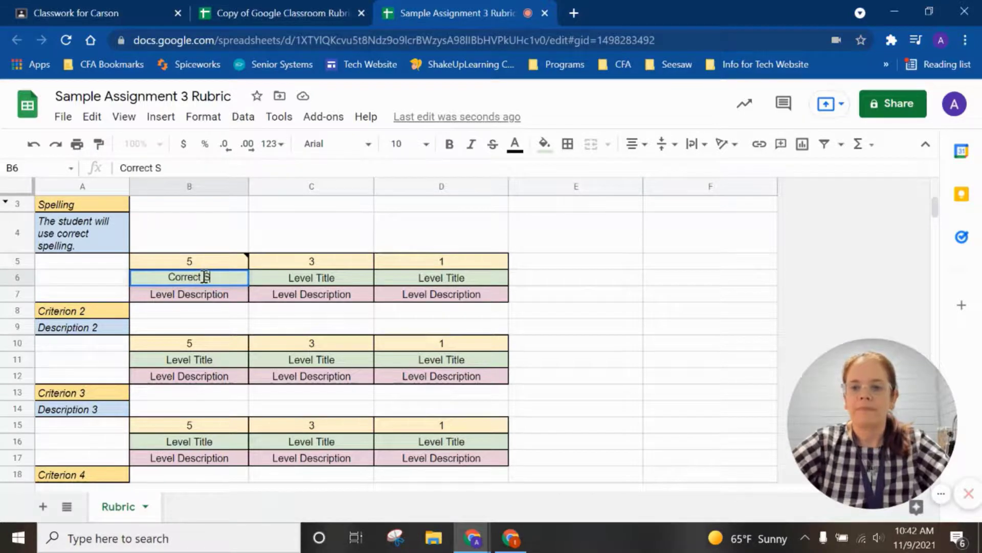
pyautogui.write('pelling')
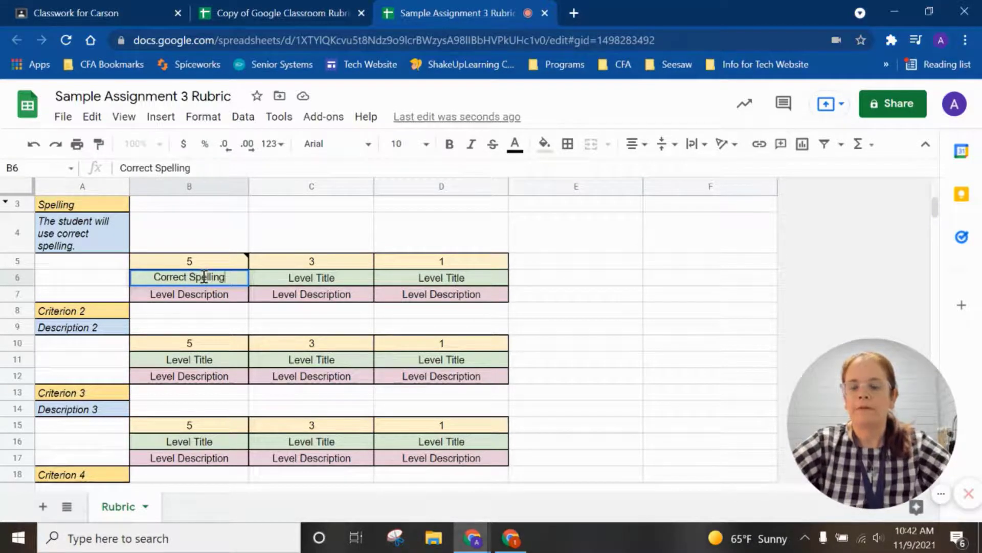
# Title the Spelling criterion's 3-point level "Some spelling Mistakes" in cell C6.
pyautogui.click(343, 279)
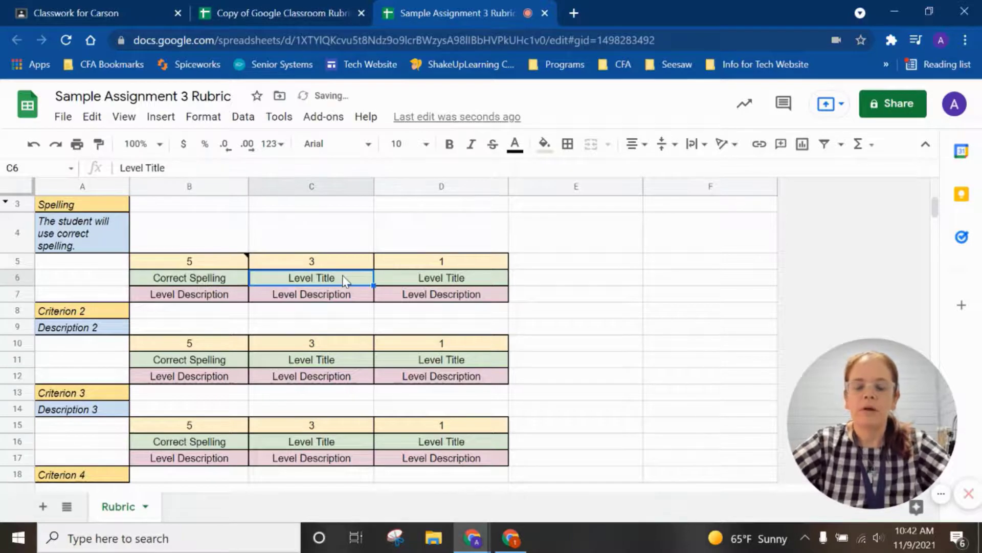
pyautogui.write('Some sp')
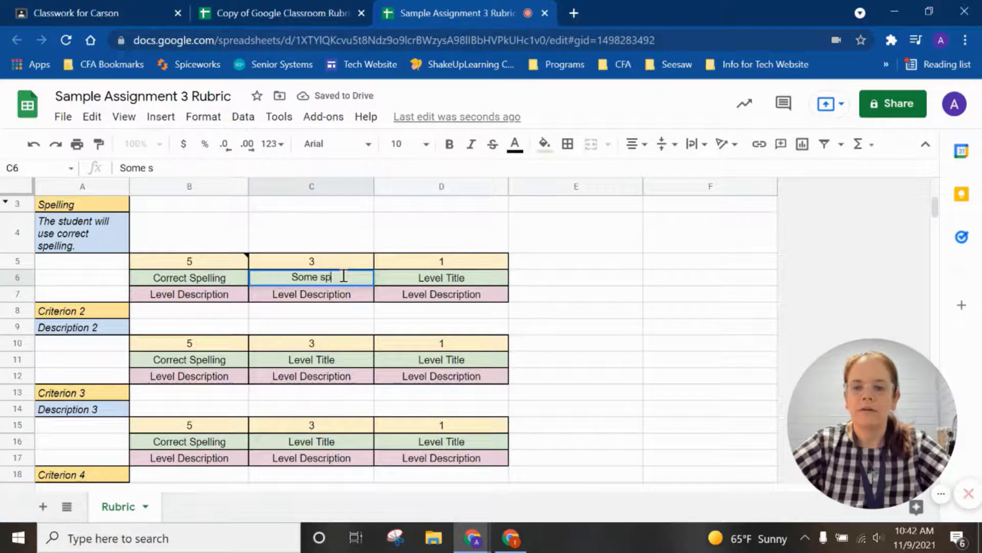
pyautogui.write('elling Misk')
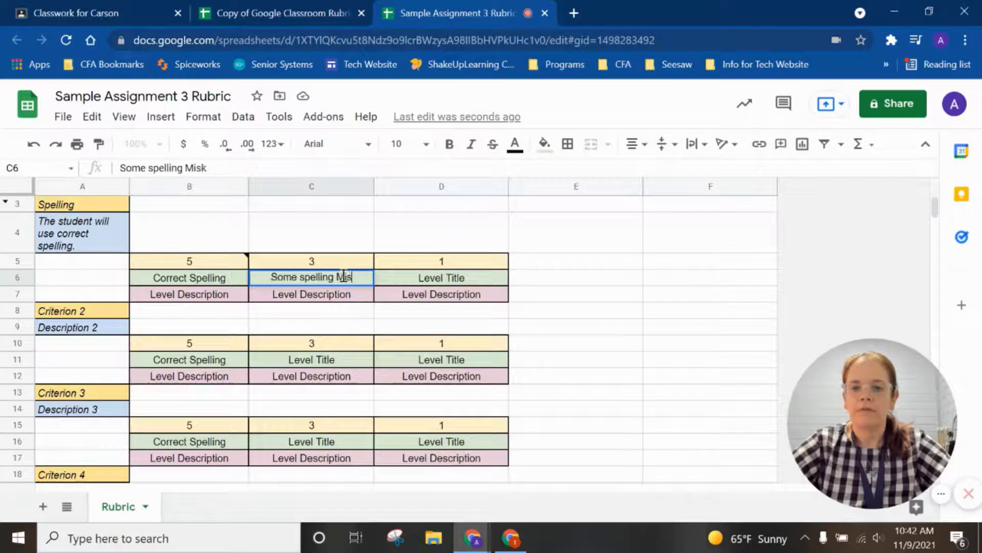
pyautogui.press('BackSpace')
pyautogui.write('takes')
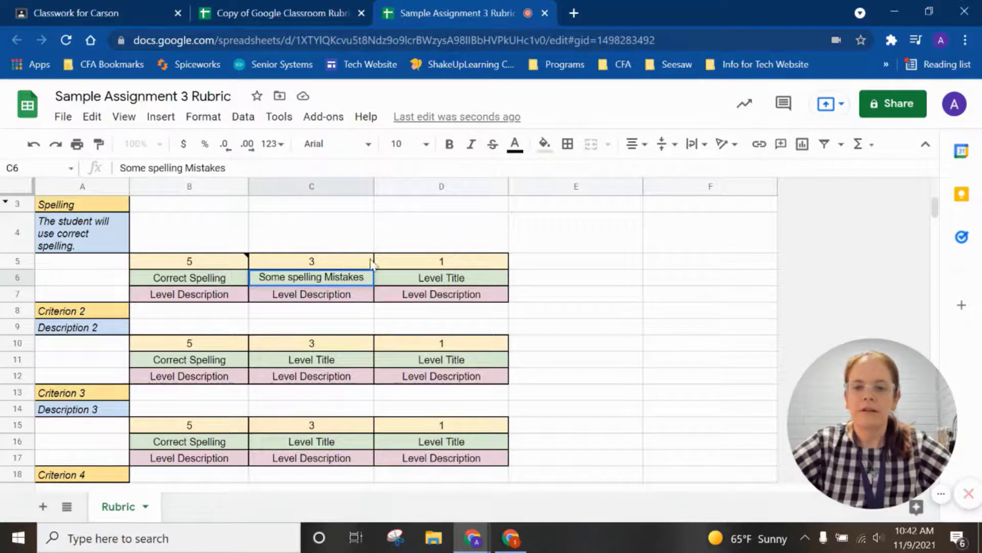
# Title the Spelling criterion's 1-point level "Many Spelling Mistakes" in cell D6.
pyautogui.click(443, 279)
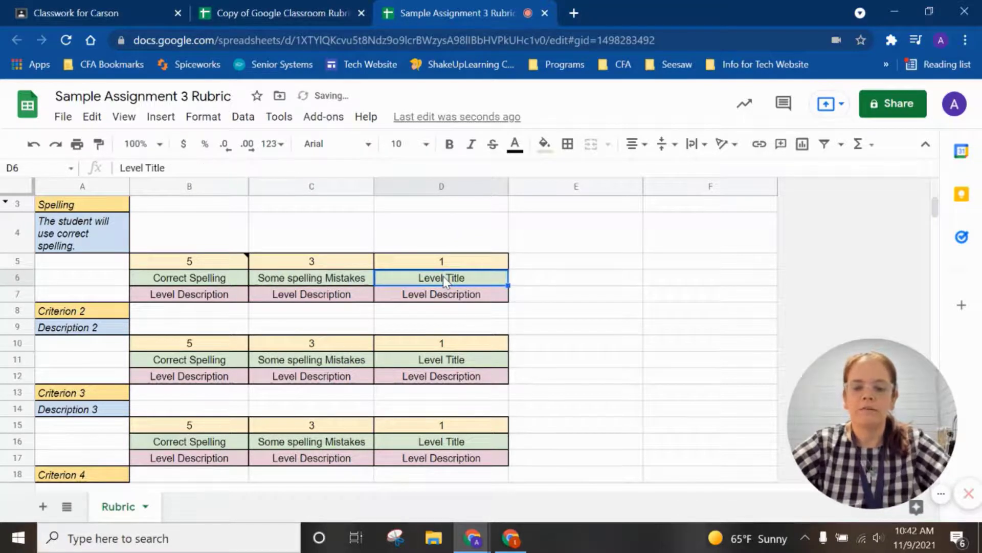
pyautogui.write('Many s')
pyautogui.press('BackSpace')
pyautogui.write('S')
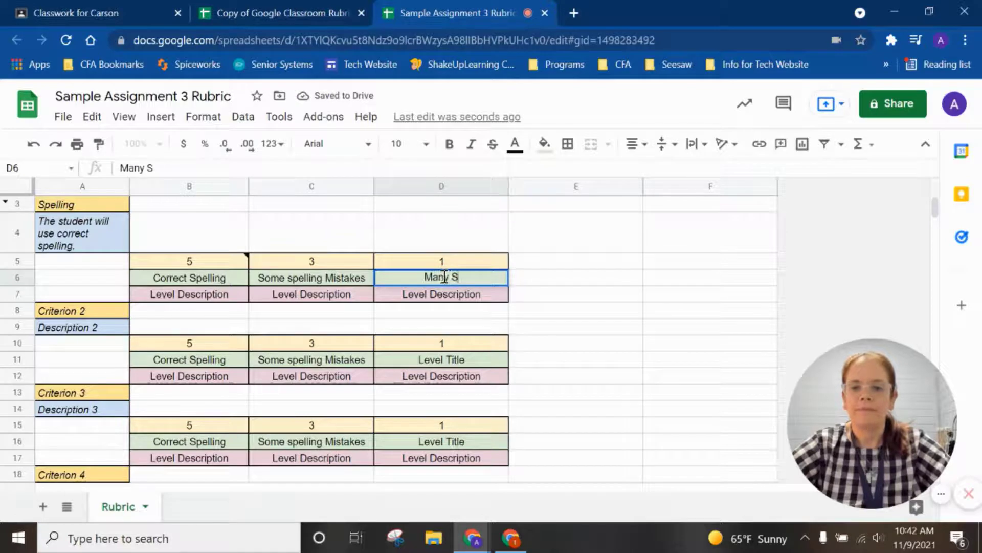
pyautogui.write('pelling Mistake')
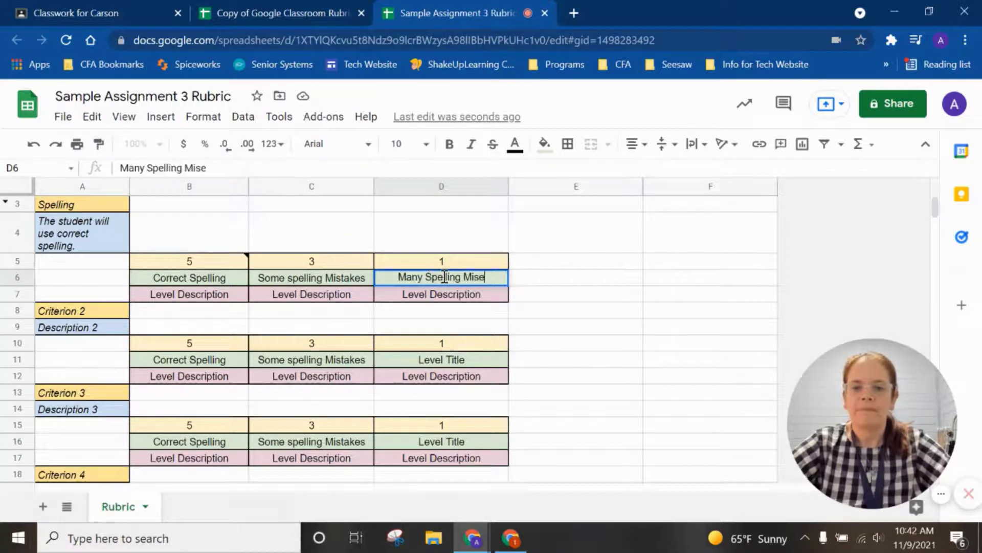
pyautogui.write('s')
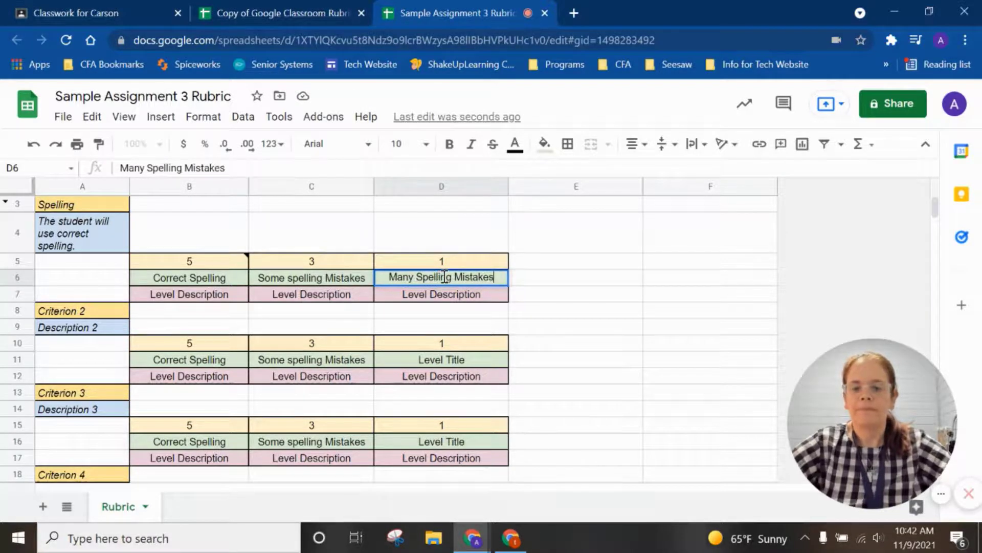
pyautogui.click(580, 330)
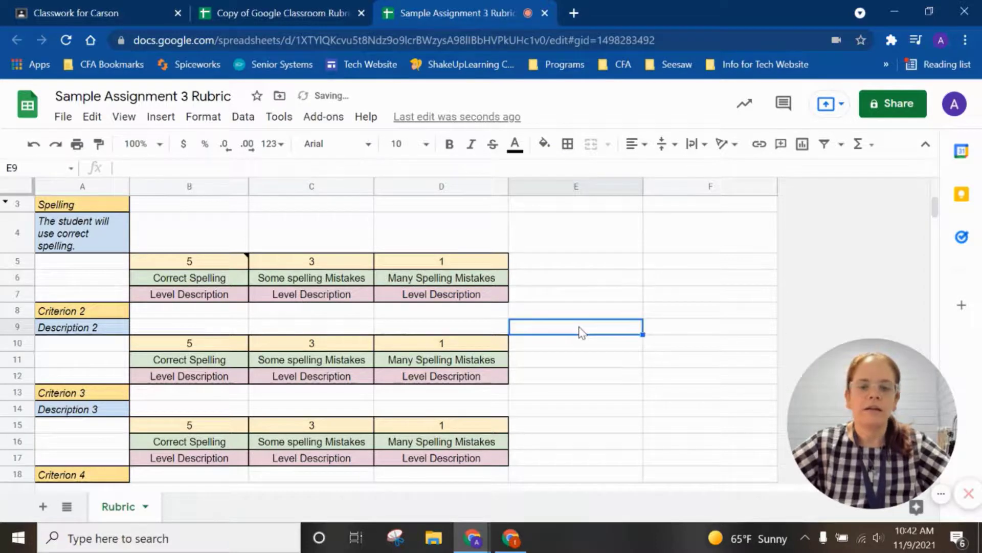
# Fill in the 5-point Spelling level's description in cell B7 as "The student had no spelling mistakes.".
pyautogui.click(174, 297)
pyautogui.write('The ')
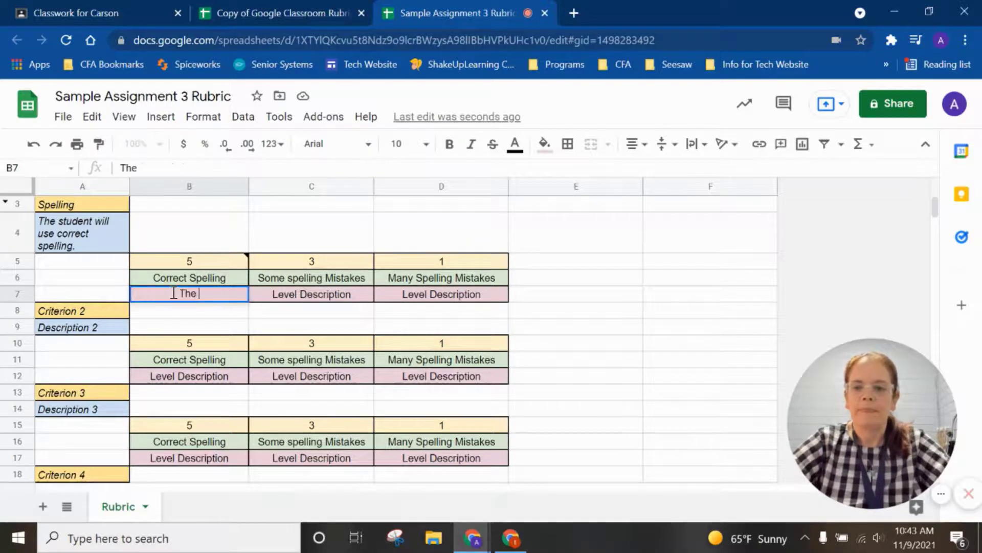
pyautogui.write('student had ')
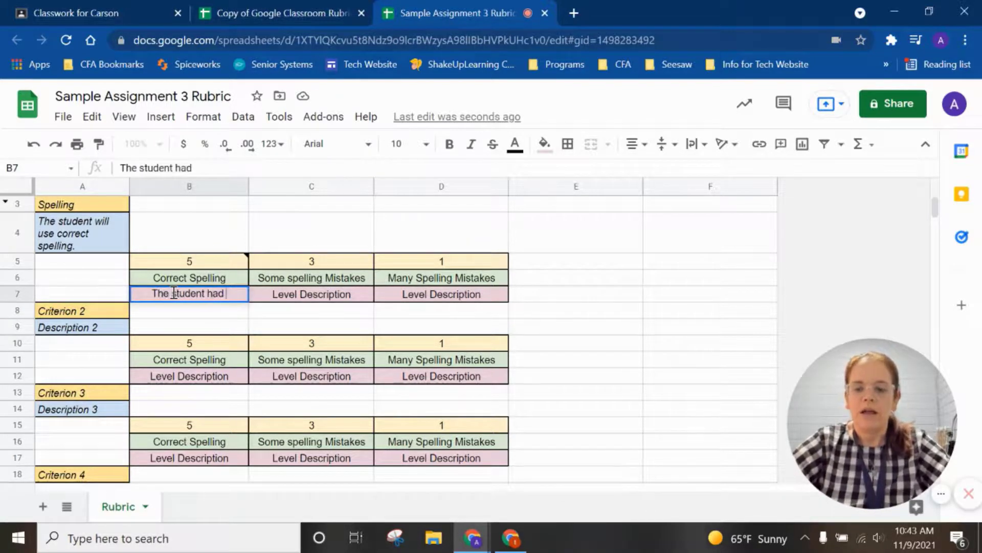
pyautogui.write('no spell')
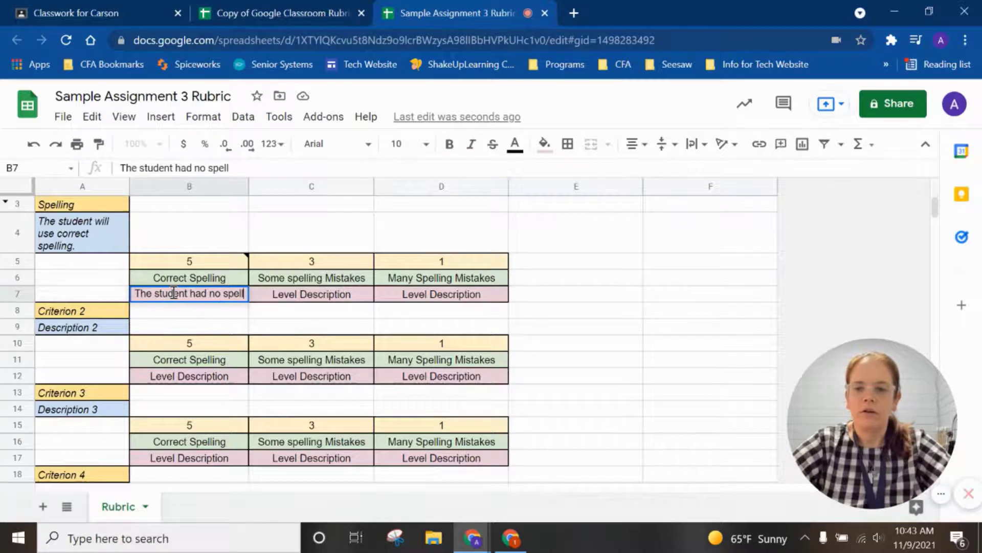
pyautogui.write('ing mistakes.')
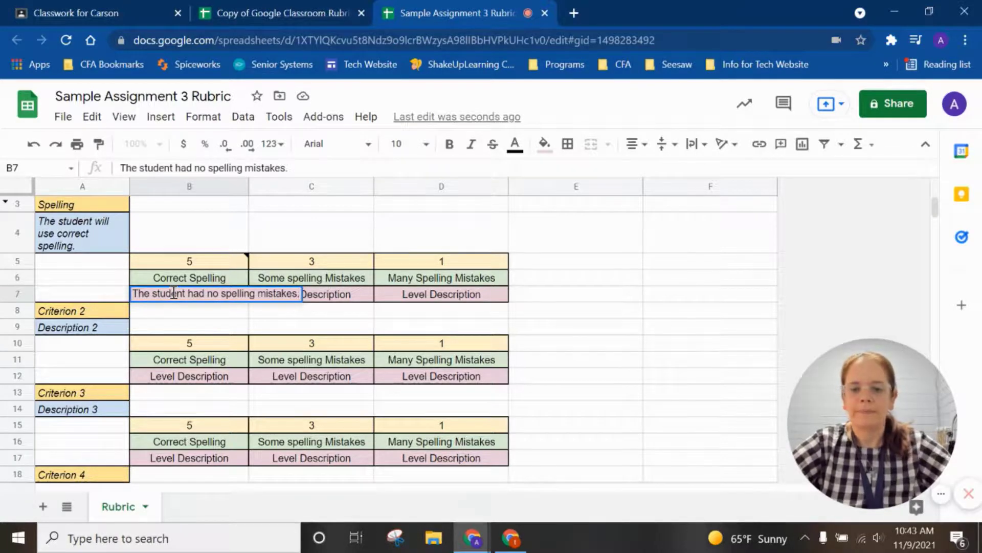
pyautogui.press('Return')
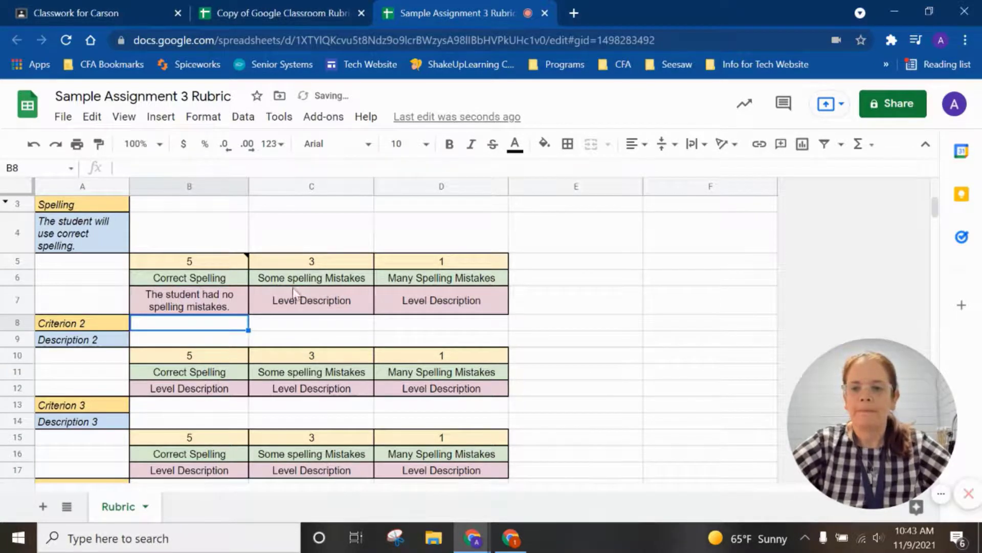
# Fill in the 3-point Spelling level's description in cell C7 as "The student had 10 spelling mistakes.".
pyautogui.click(333, 305)
pyautogui.write('Th')
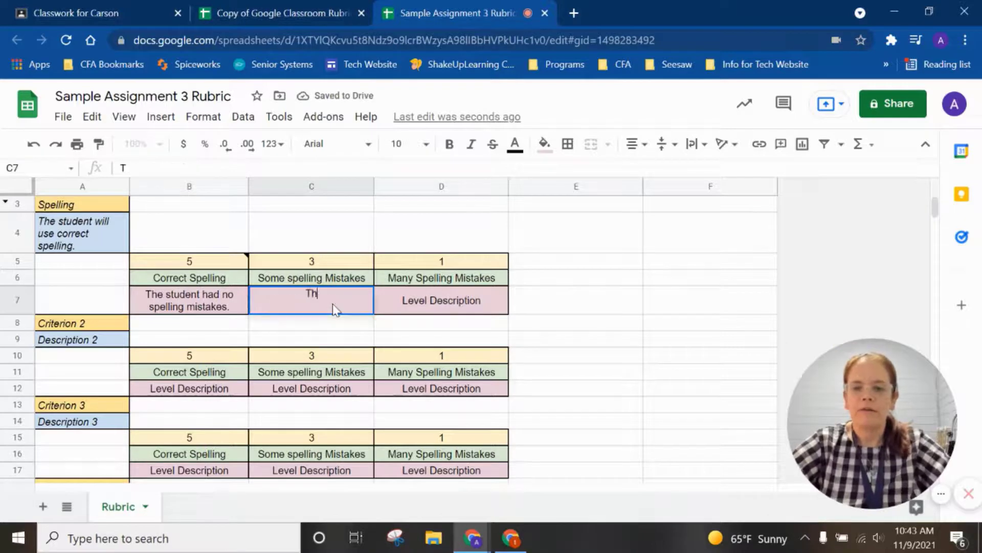
pyautogui.write('e student had')
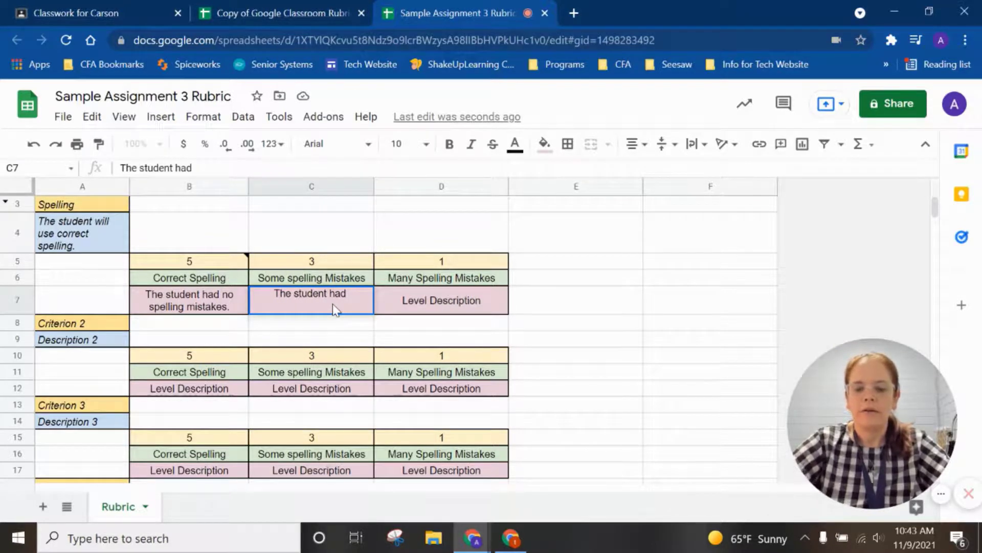
pyautogui.write(' 50')
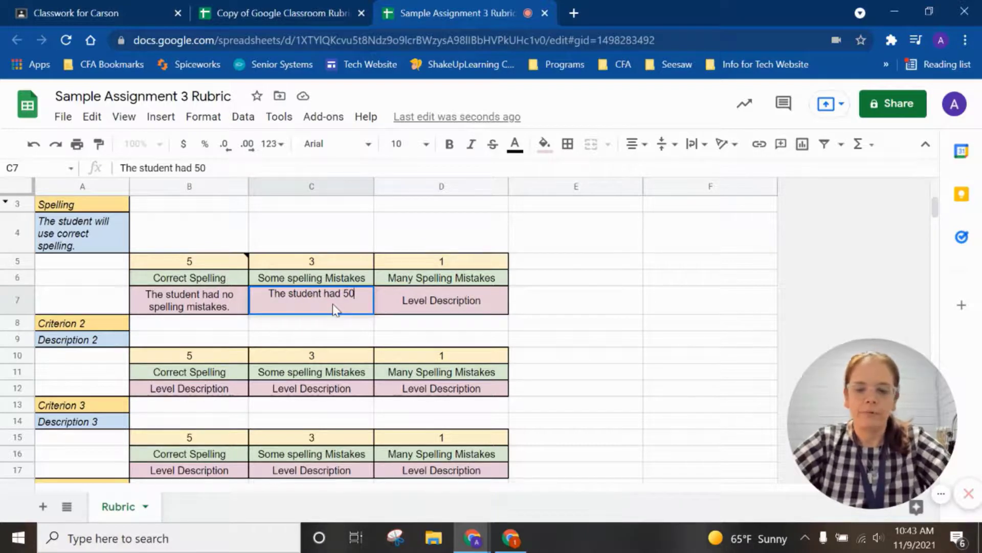
pyautogui.write('%')
pyautogui.press('BackSpace')
pyautogui.press('BackSpace')
pyautogui.press('BackSpace')
pyautogui.press('BackSpace')
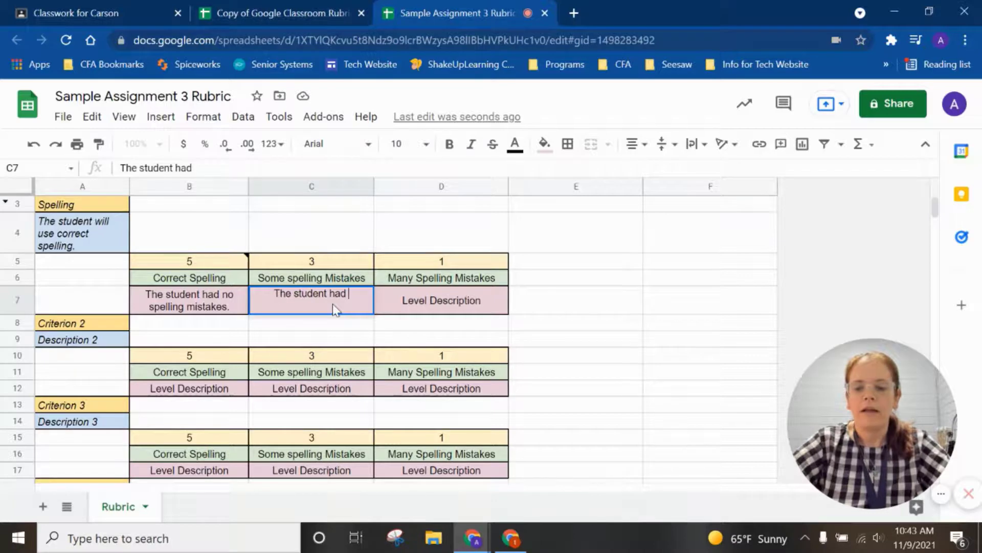
pyautogui.write('10 spelling')
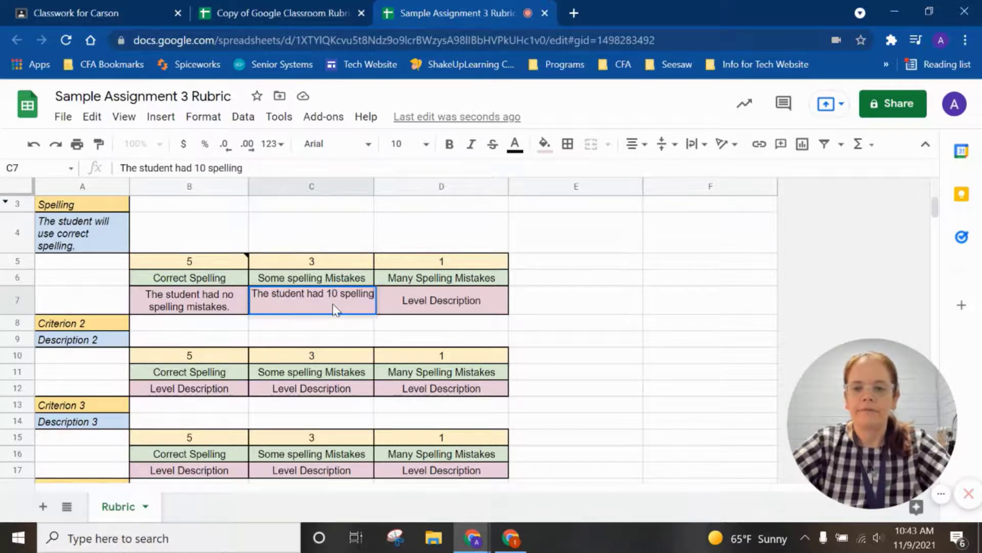
pyautogui.write(' mistakes.')
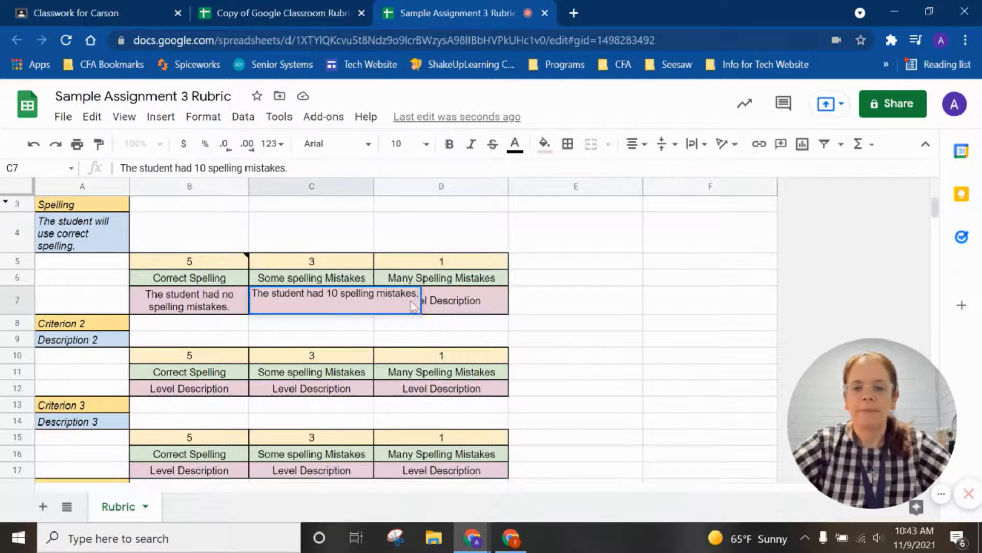
pyautogui.press('Return')
# Fill in the 1-point Spelling level's description in cell D7 as "The student had over 20 spelling mistakes.".
pyautogui.click(478, 305)
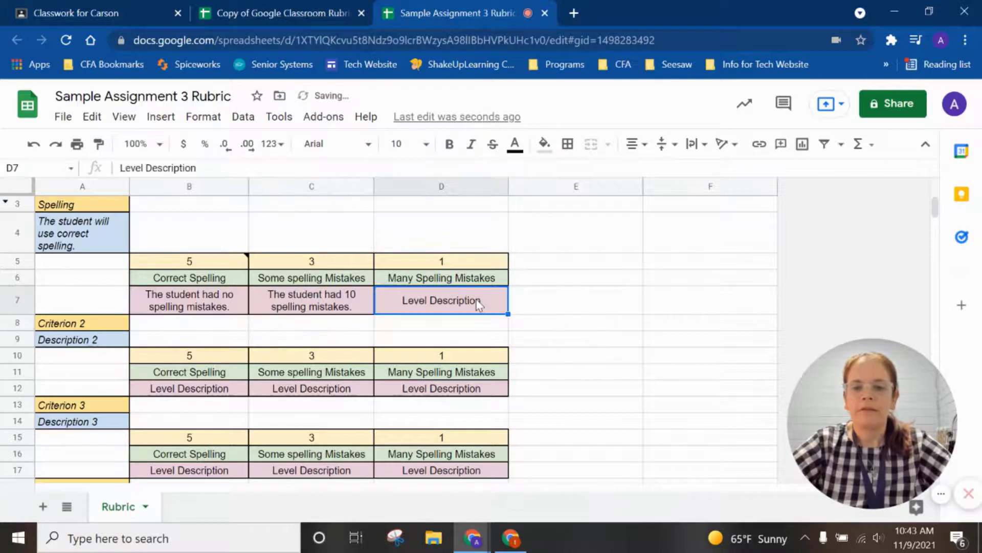
pyautogui.write('The stud')
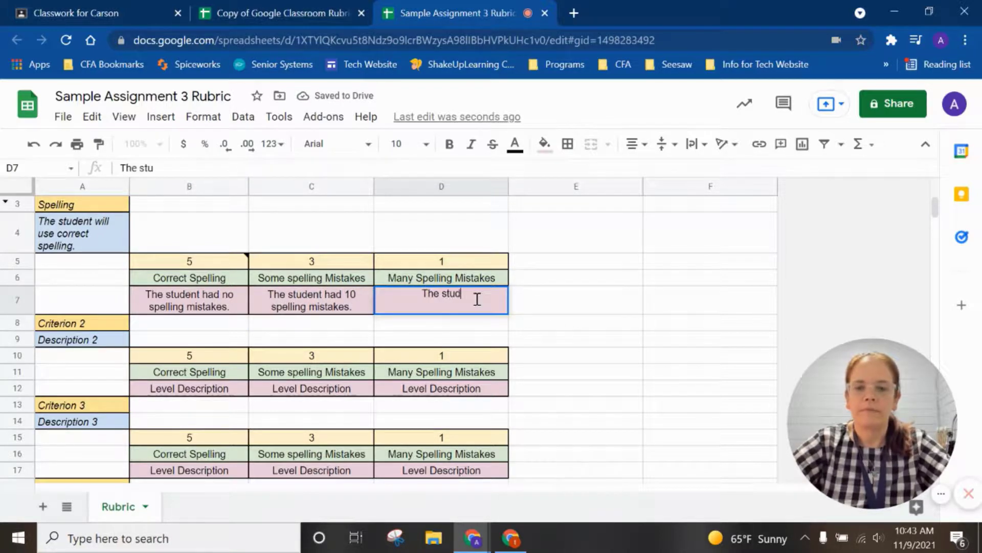
pyautogui.write('ent had')
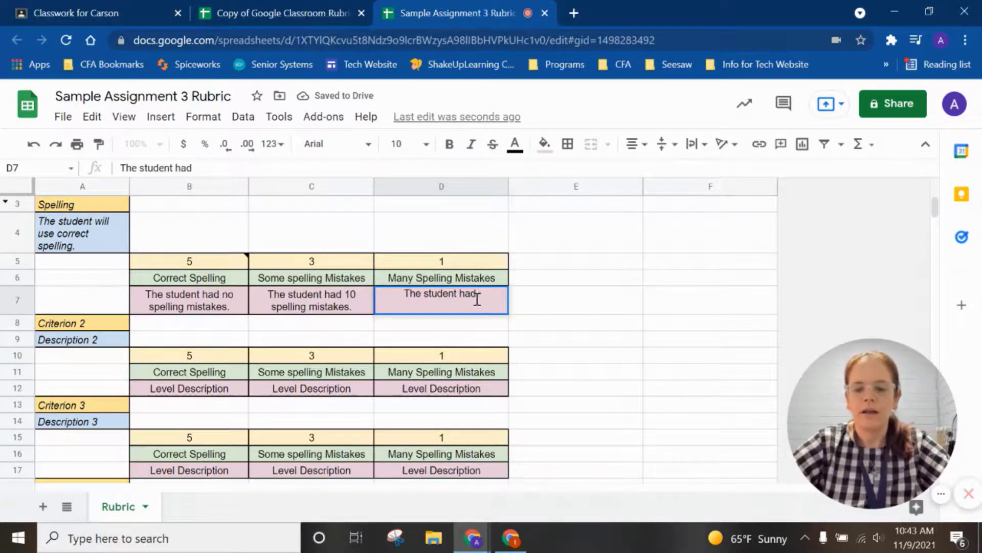
pyautogui.write(' over 2')
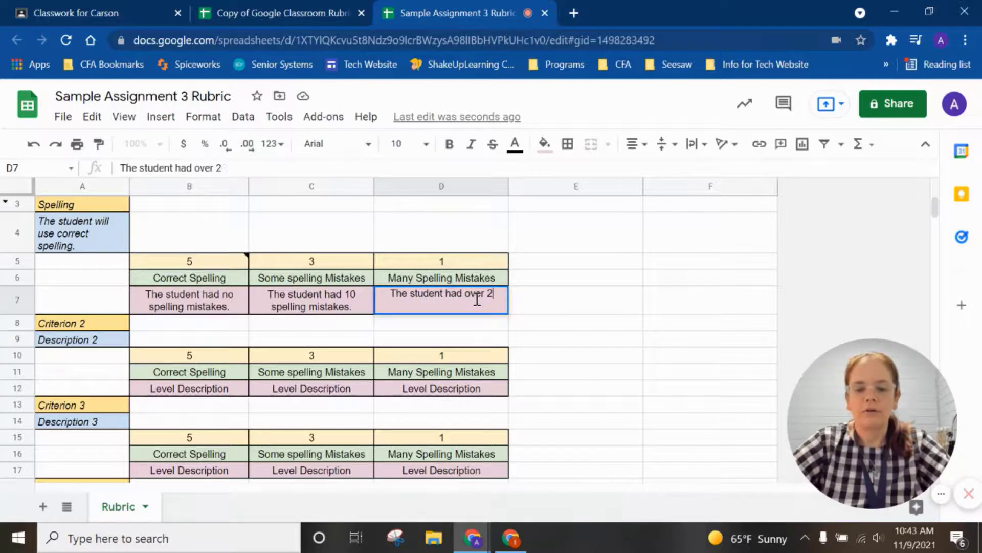
pyautogui.write('0 spell')
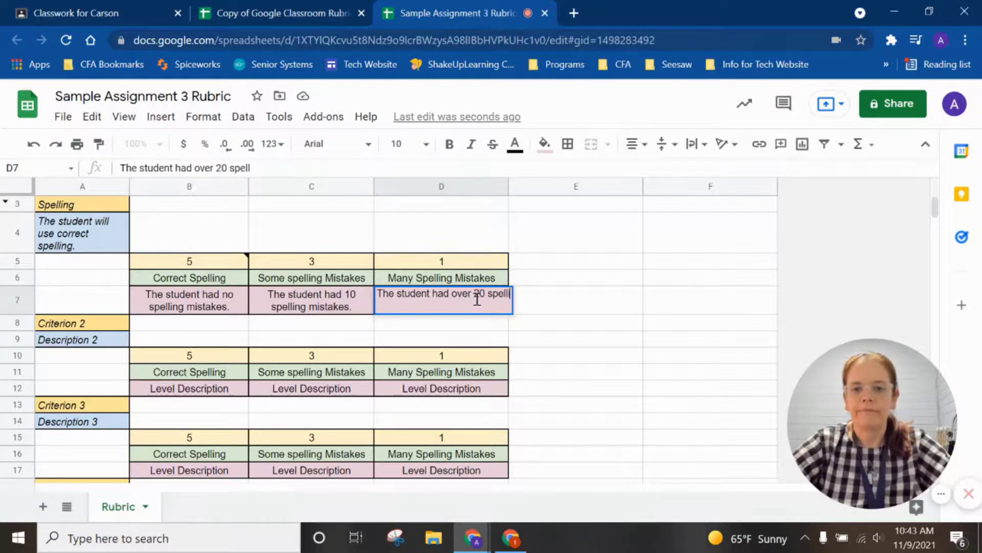
pyautogui.write('ing mis')
pyautogui.press('BackSpace')
pyautogui.write('mist')
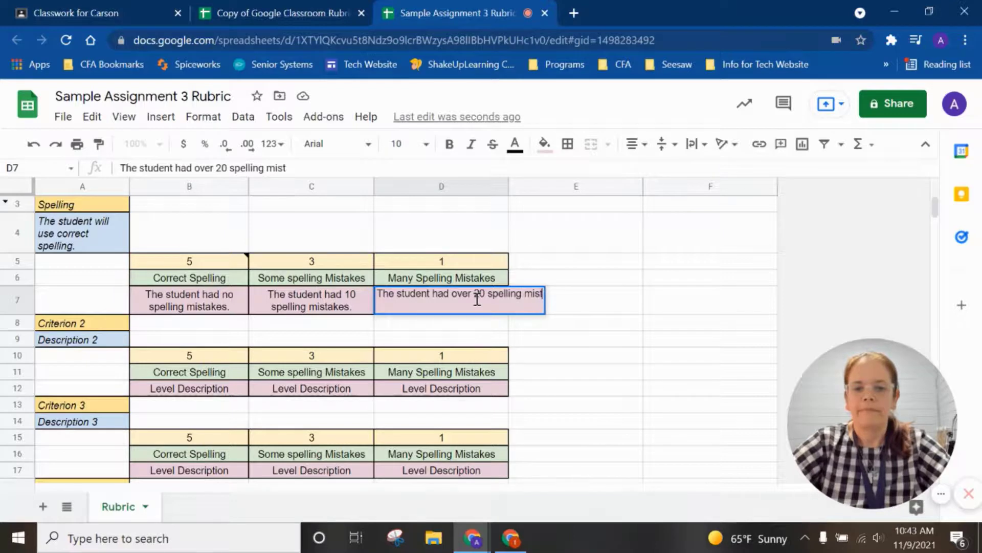
pyautogui.write('akes.')
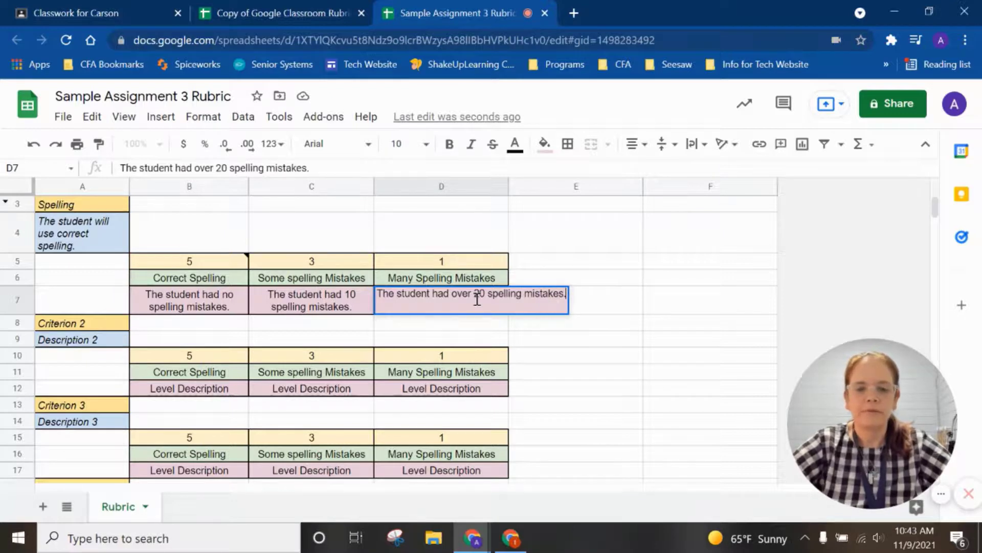
pyautogui.press('Return')
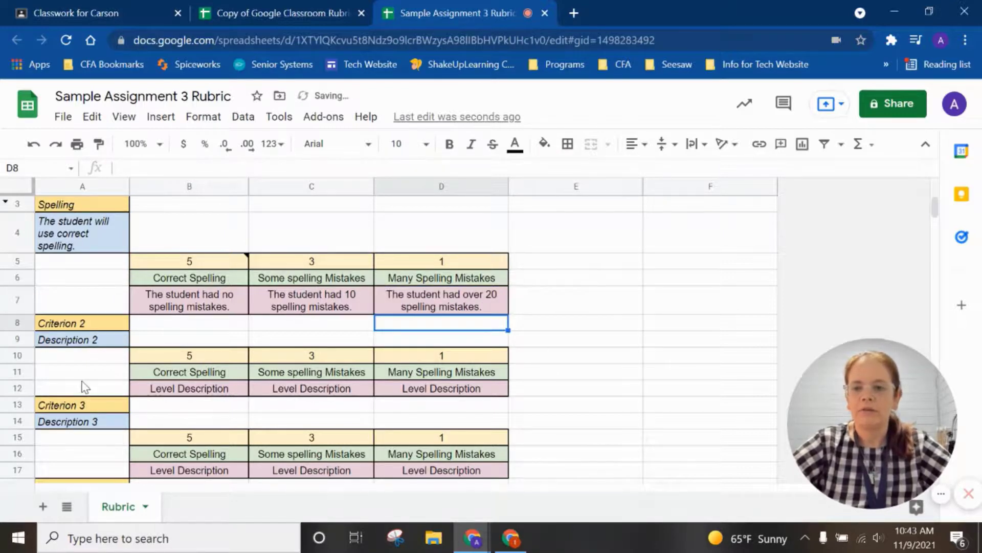
pyautogui.click(575, 306)
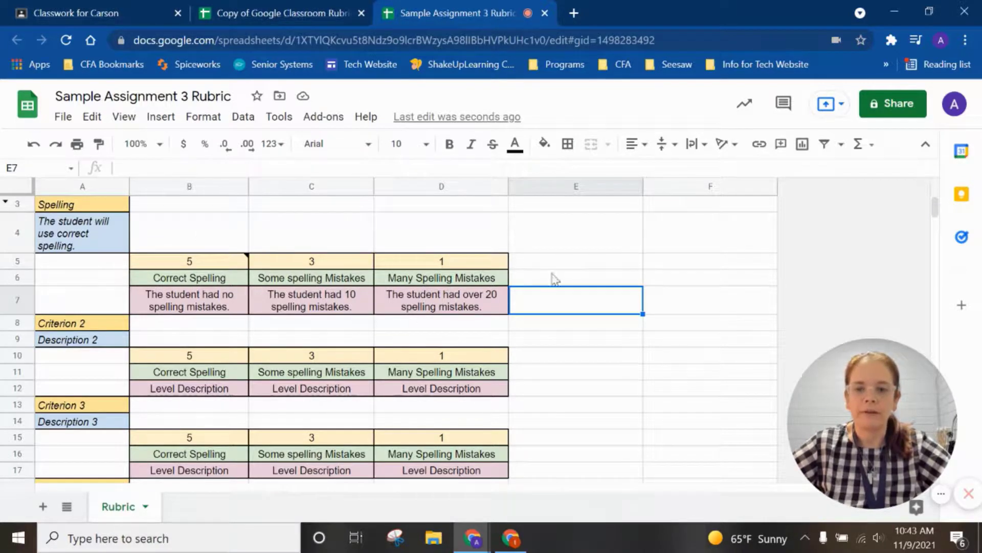
# Name the second criterion "Stays on Topic" in cell A8 and describe it in A9 as "The story stays on topic.".
pyautogui.click(105, 322)
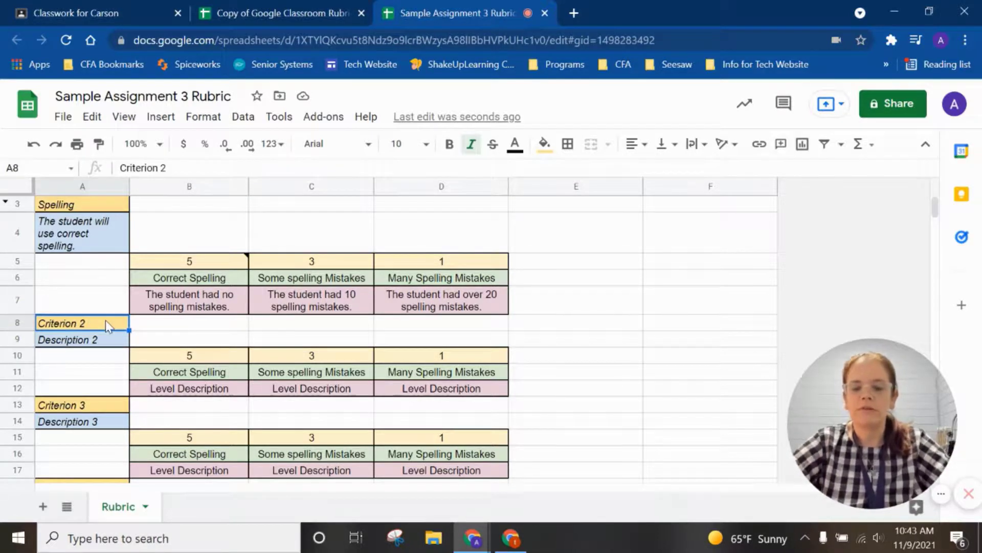
pyautogui.write('Stay')
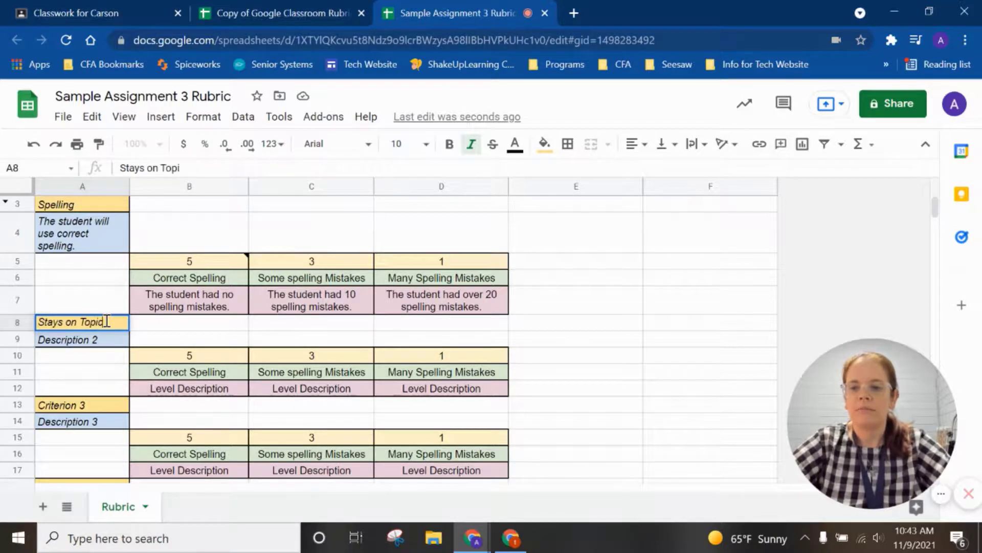
pyautogui.write('s on Topic')
pyautogui.press('Return')
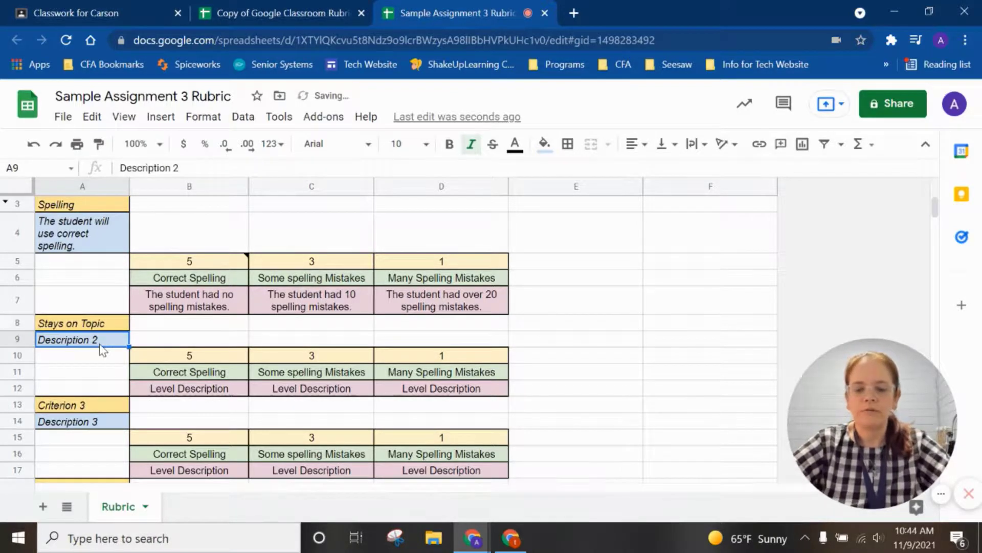
pyautogui.write('The story s')
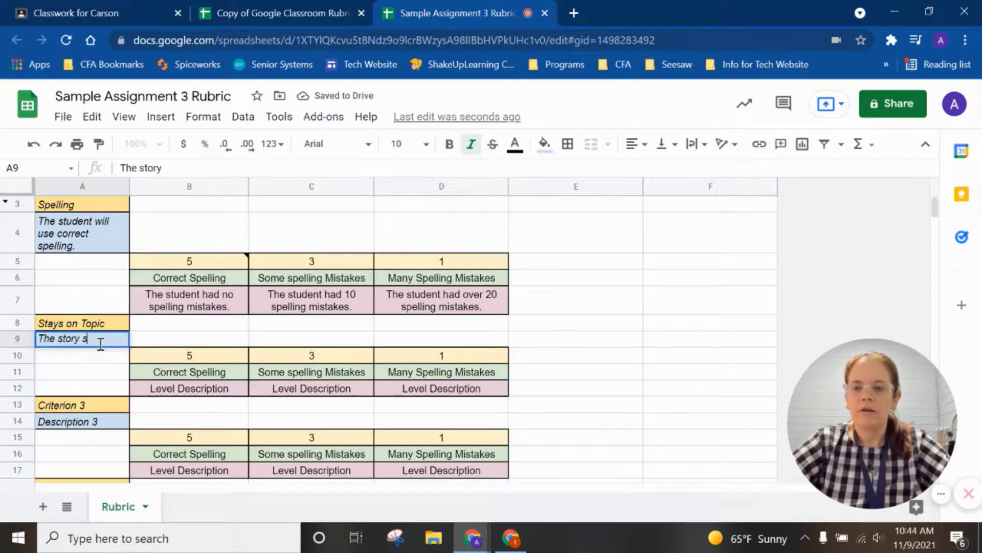
pyautogui.write('tays on topic.')
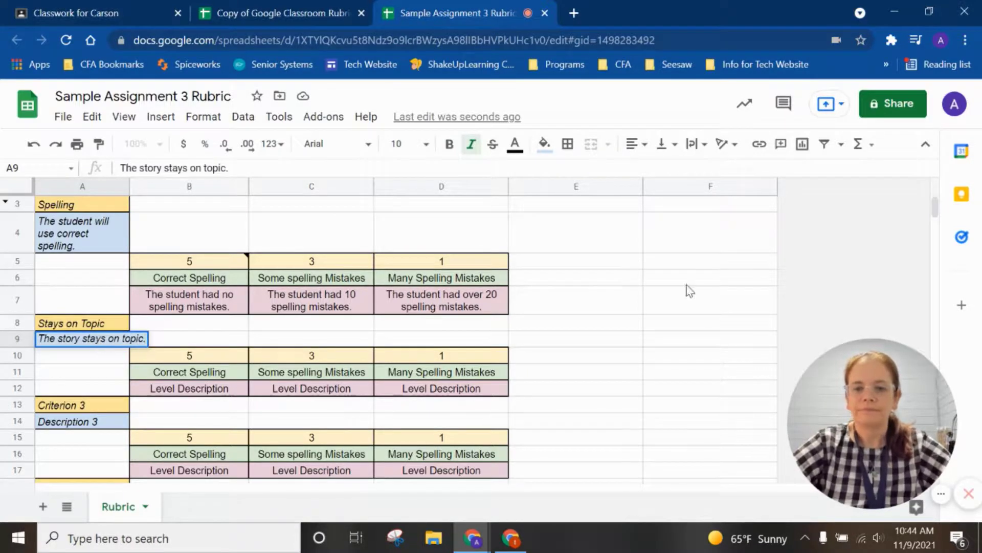
pyautogui.click(614, 279)
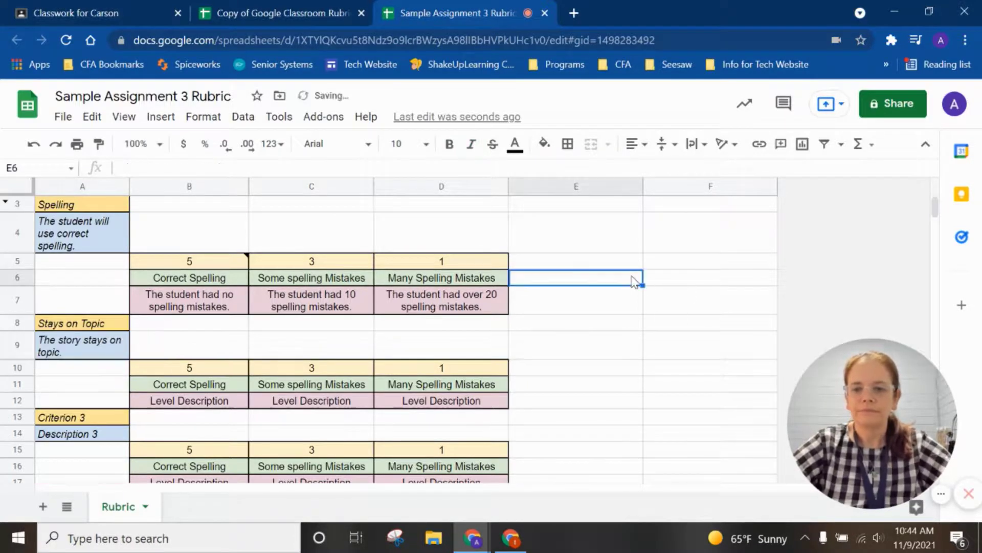
# Title the Stays on Topic criterion's 5-point level "The story stayed on topic." in cell B11.
pyautogui.click(200, 370)
pyautogui.click(215, 389)
pyautogui.scroll(-1, 215, 390)
pyautogui.write('The')
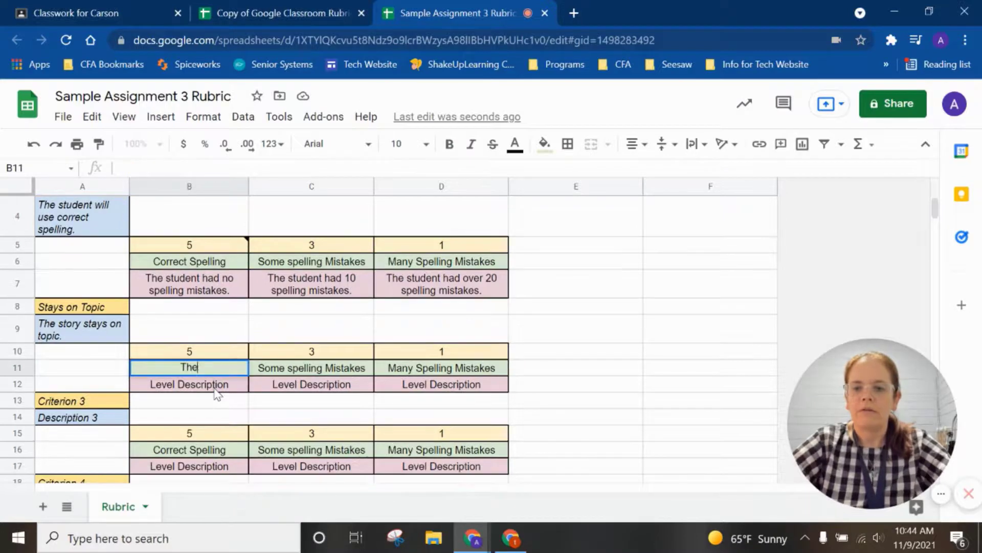
pyautogui.write(' story stayed')
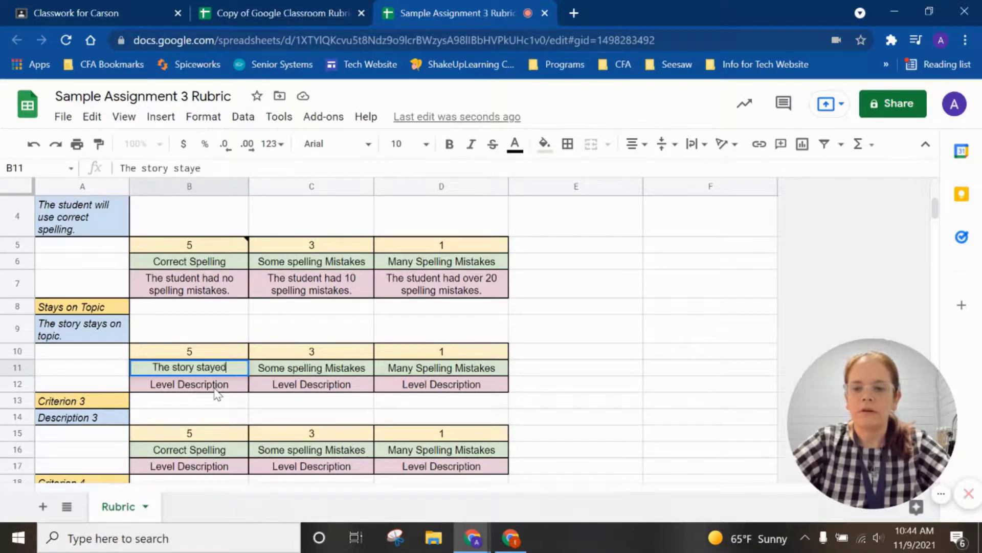
pyautogui.write(' on topic')
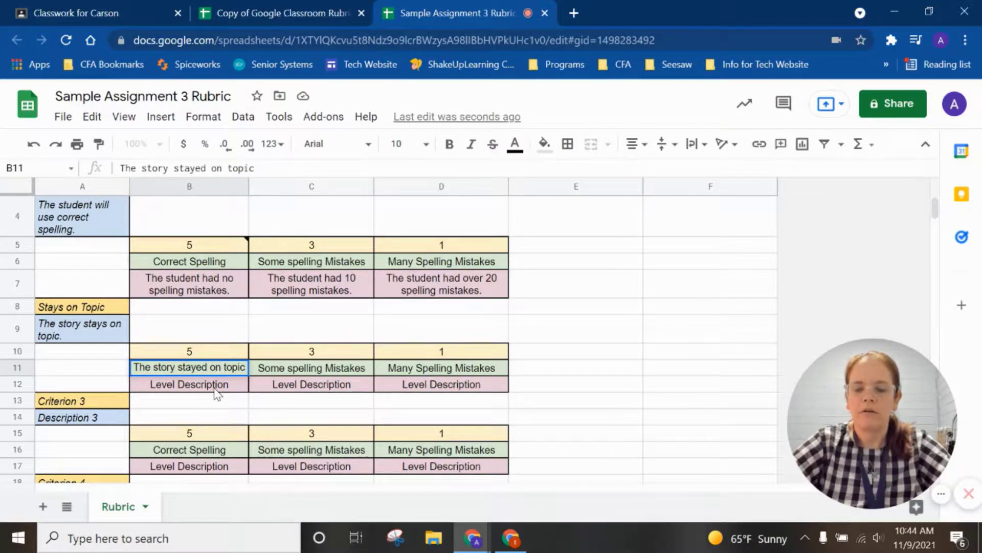
pyautogui.write('.')
pyautogui.press('Return')
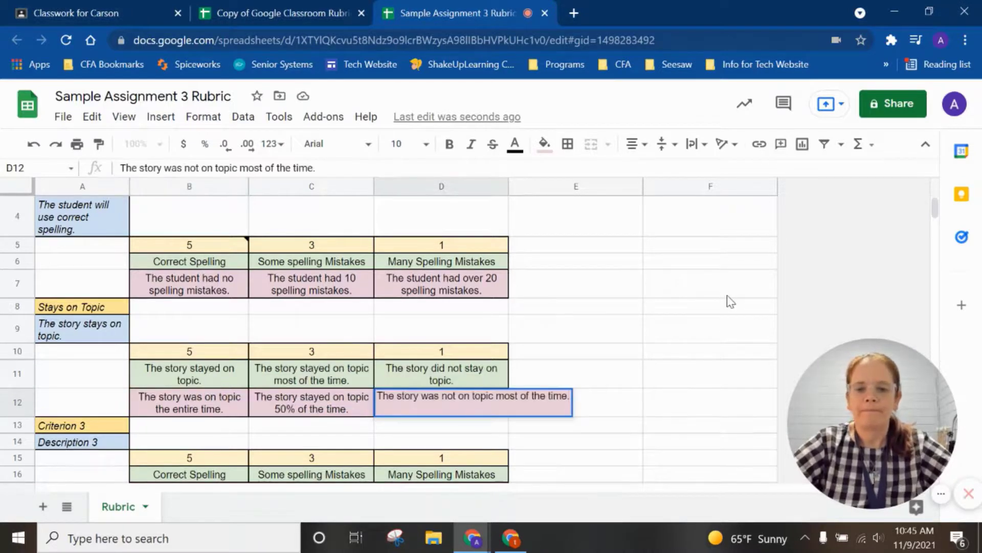
pyautogui.click(727, 298)
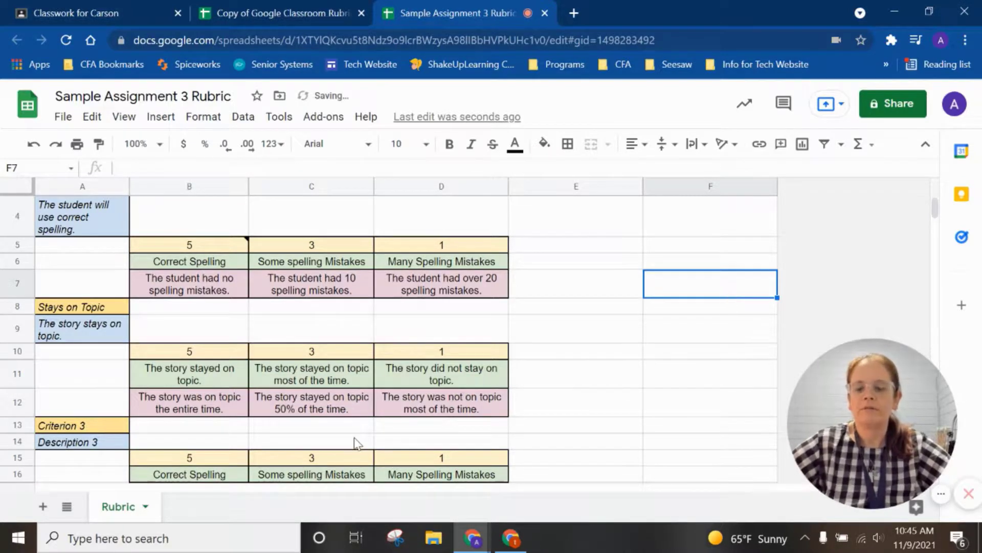
# Delete rows 13 to 43, which hold the unused template criteria below Stays on Topic.
pyautogui.scroll(-2, 581, 399)
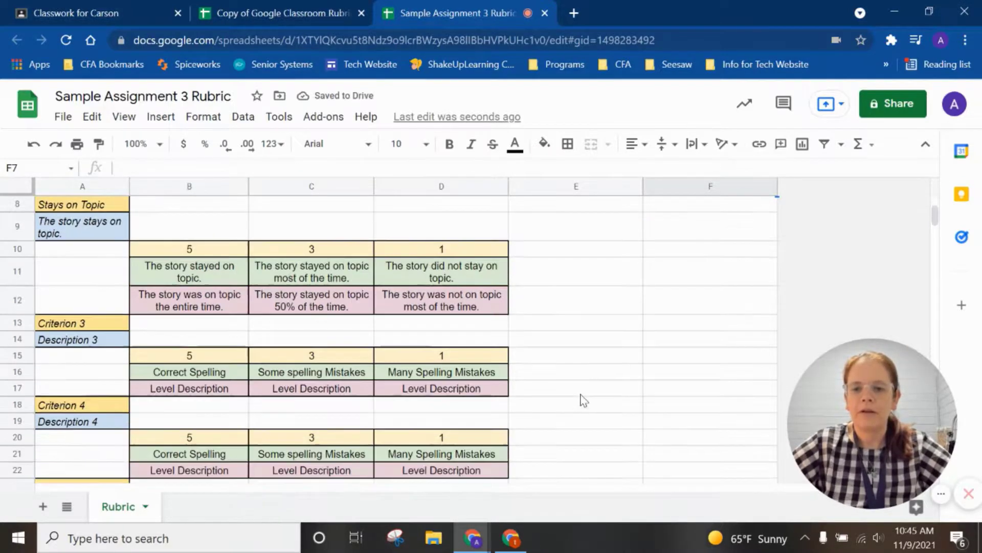
pyautogui.moveTo(21, 323); pyautogui.dragTo(23, 346)
pyautogui.scroll(5, 117, 220)
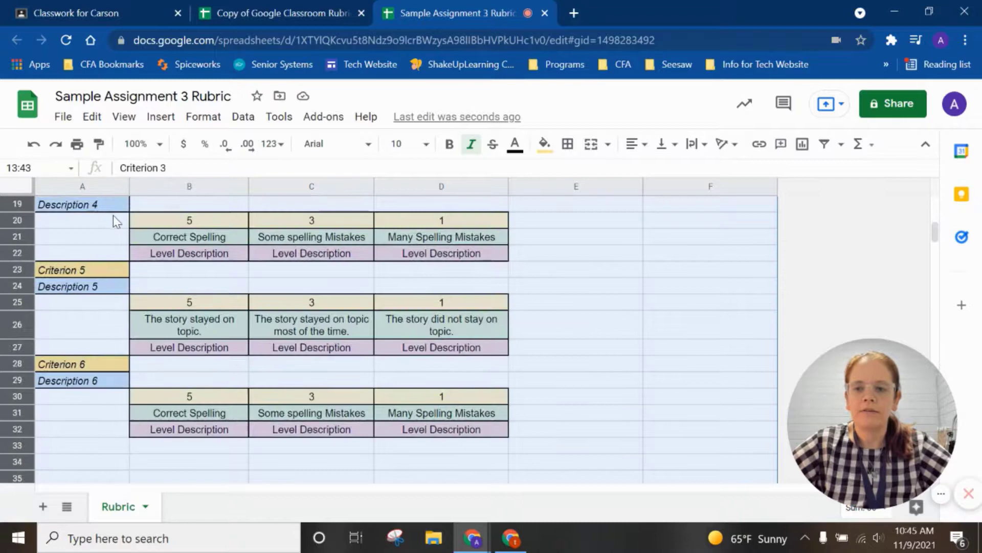
pyautogui.rightClick(109, 271)
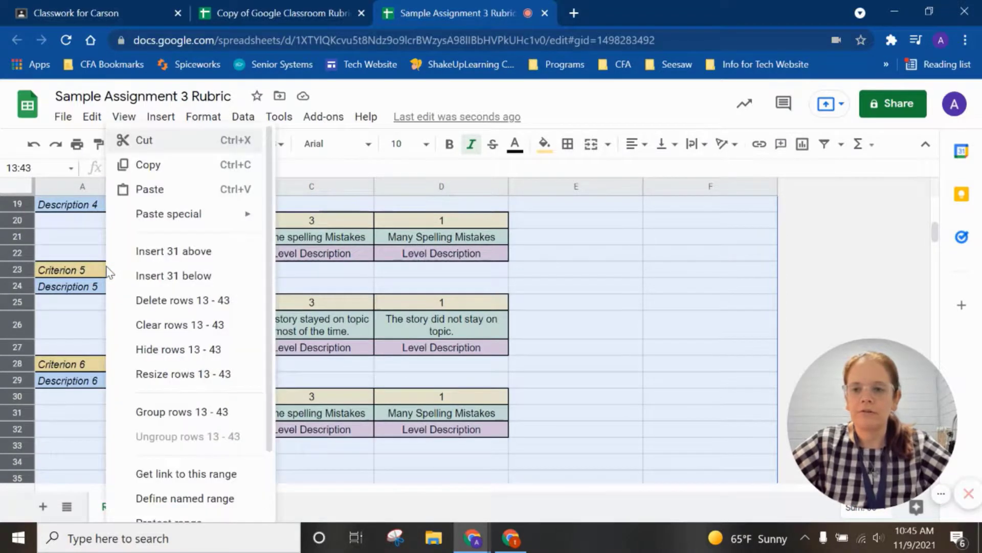
pyautogui.click(153, 301)
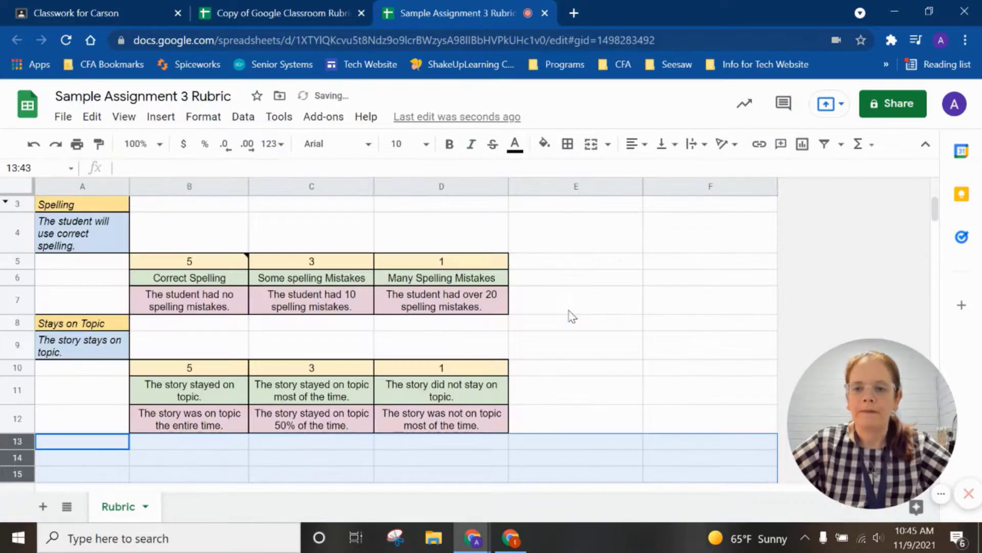
pyautogui.click(569, 311)
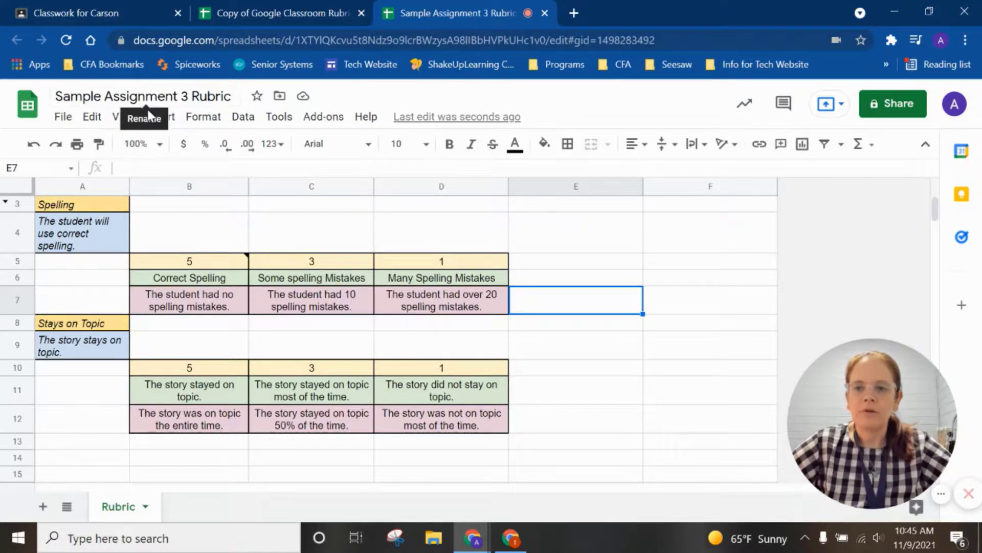
# Switch to Google Classroom, close the Sample Assignment 2 rubric, and start a new assignment titled "Sample Assignment 3".
pyautogui.click(106, 14)
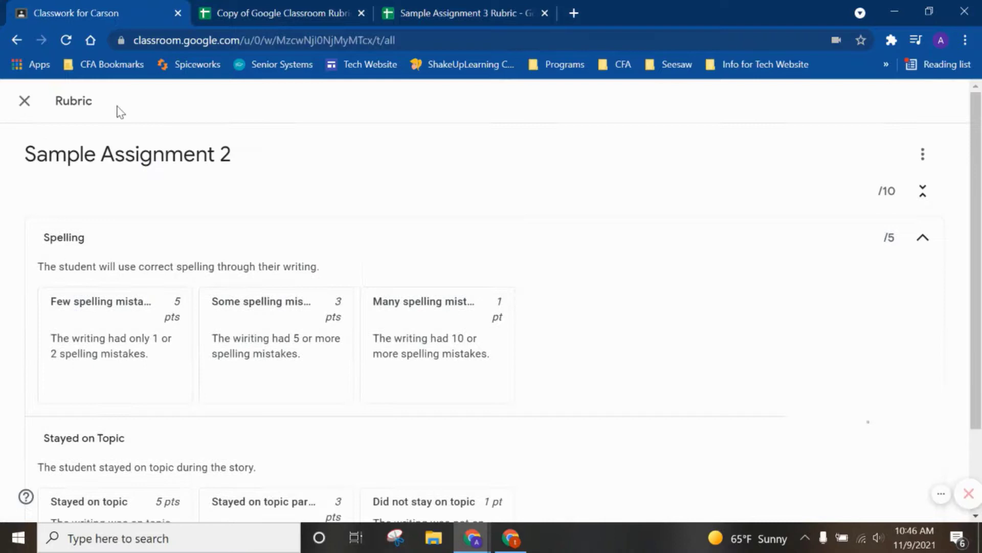
pyautogui.click(25, 101)
pyautogui.click(376, 176)
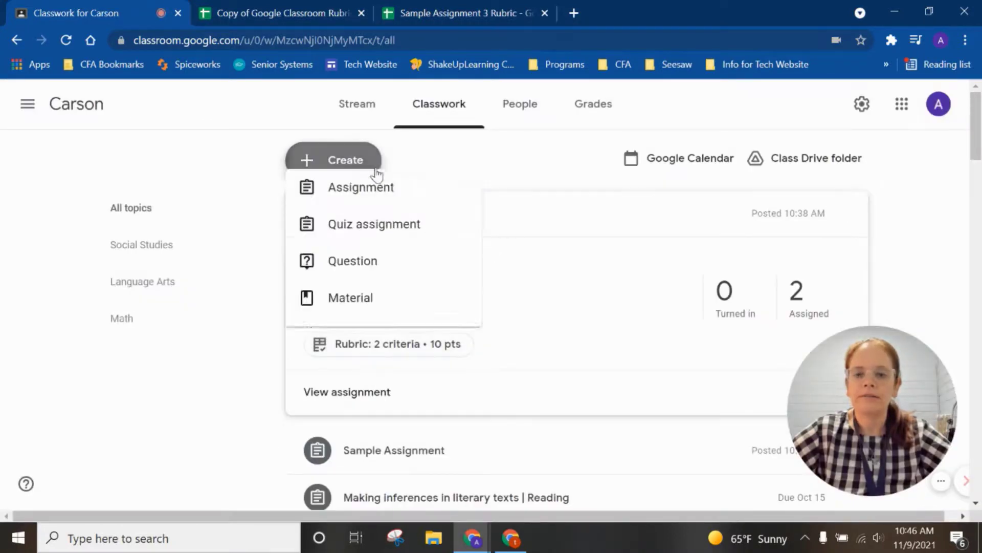
pyautogui.click(377, 209)
pyautogui.write('Sam')
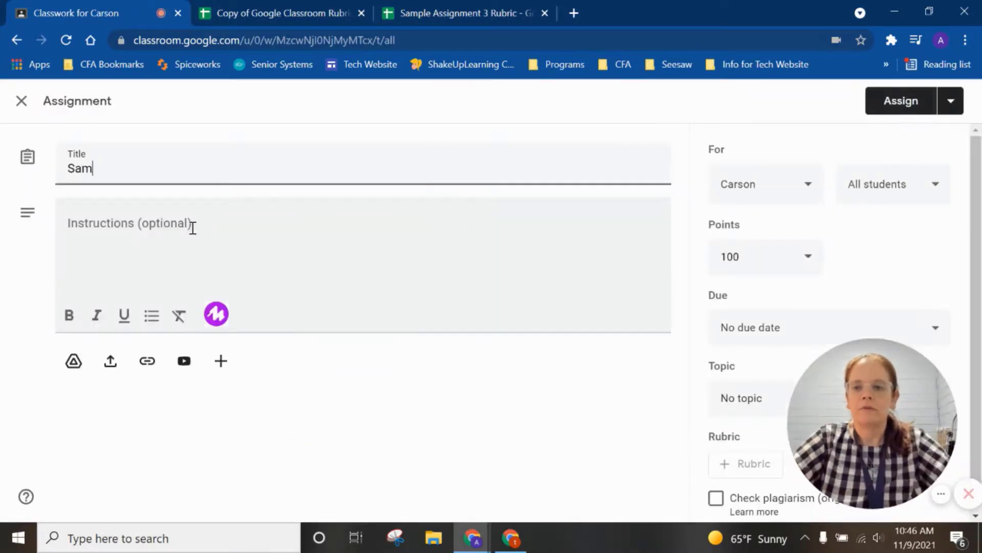
pyautogui.write('ple Assignment 3')
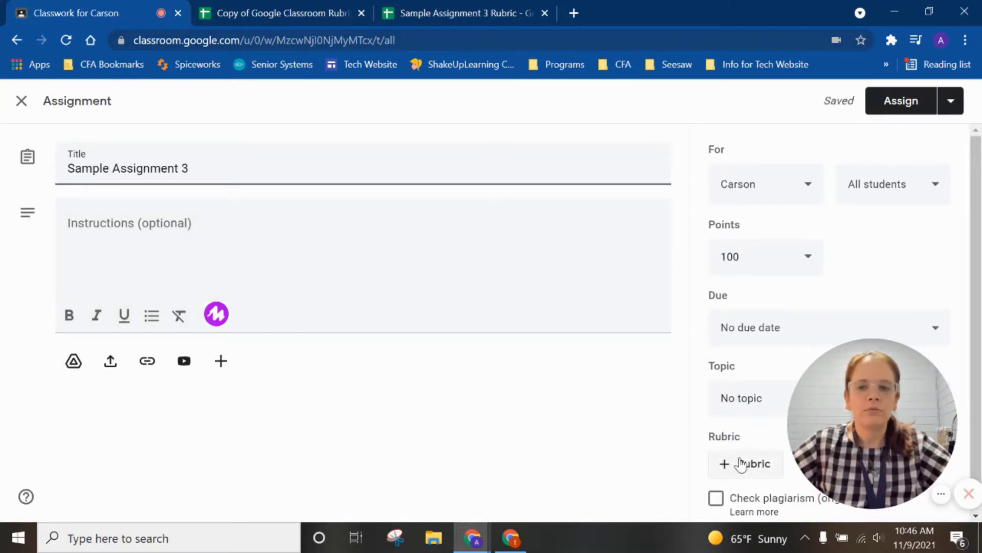
# Import the Sample Assignment 3 Rubric spreadsheet from Google Drive as the assignment's rubric.
pyautogui.click(741, 465)
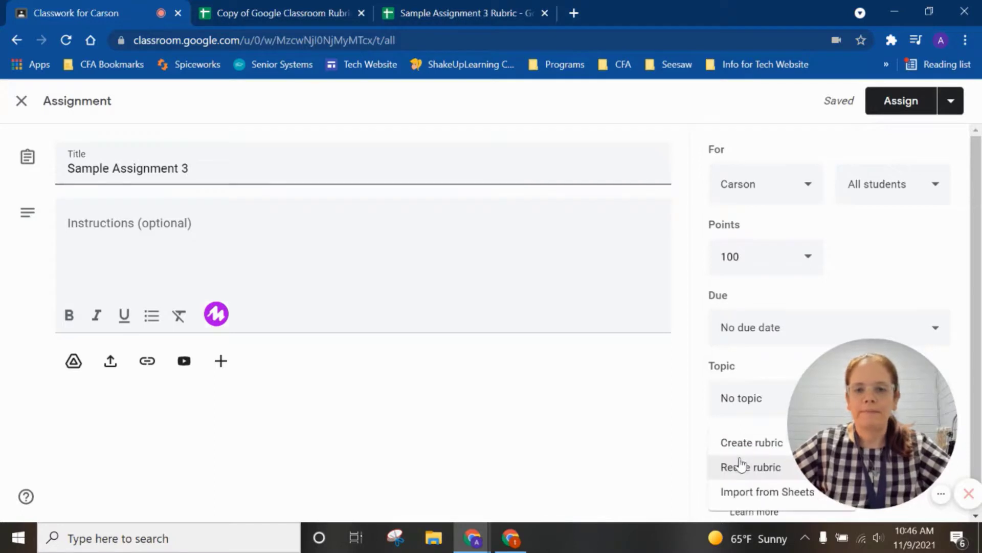
pyautogui.click(773, 503)
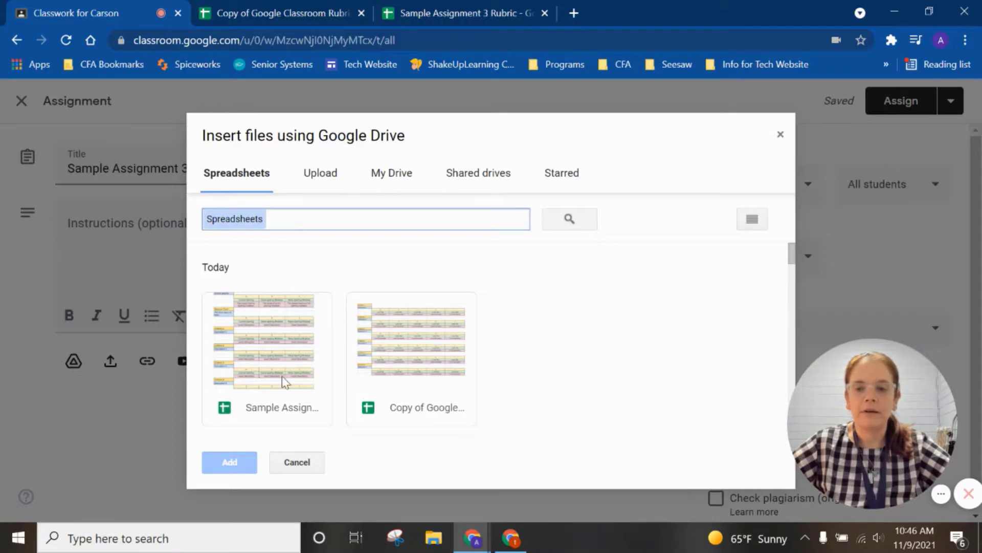
pyautogui.click(247, 345)
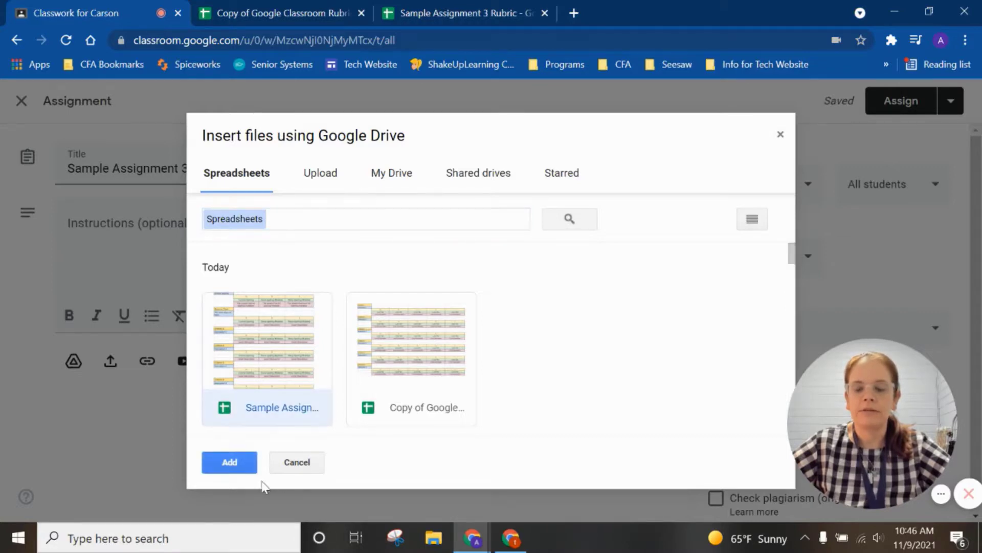
pyautogui.click(241, 469)
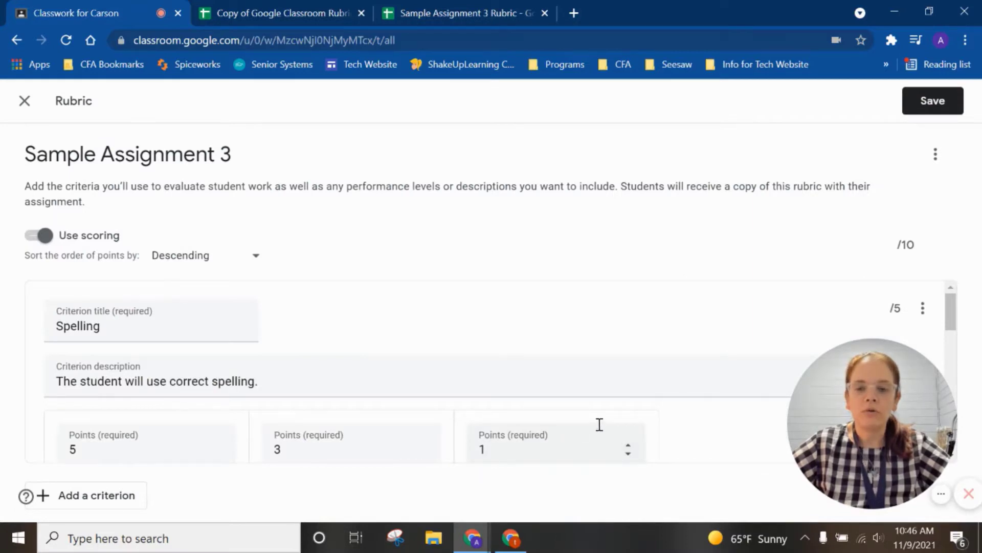
# Review the imported Spelling and Stays on Topic criteria and save the rubric to Sample Assignment 3.
pyautogui.scroll(-8, 600, 425)
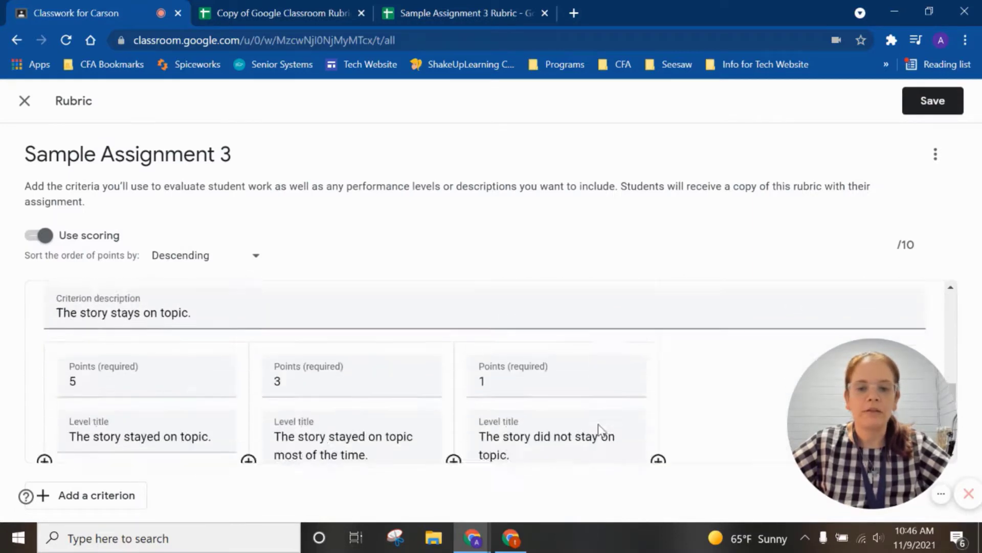
pyautogui.scroll(-3, 600, 429)
pyautogui.scroll(4, 599, 426)
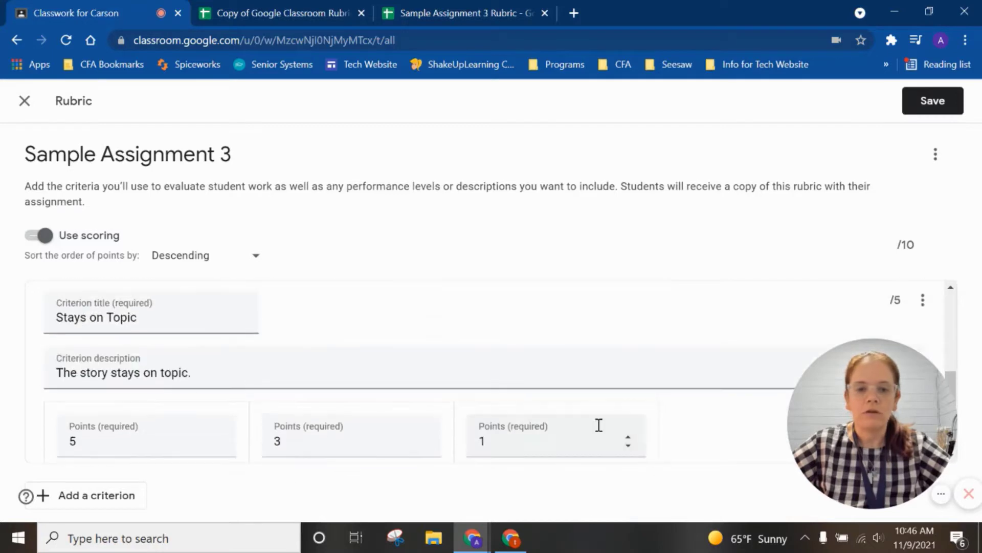
pyautogui.scroll(-3, 520, 448)
pyautogui.scroll(-2, 521, 450)
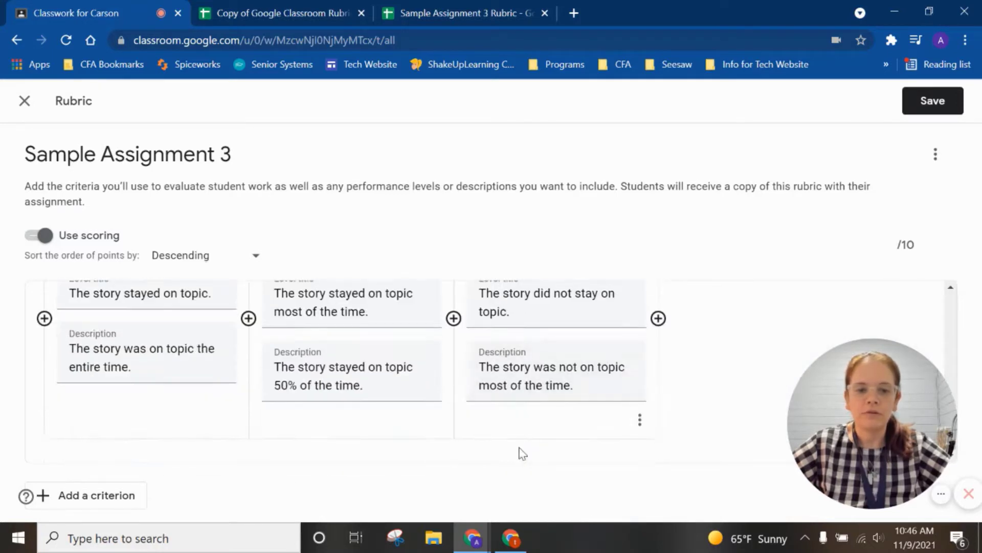
pyautogui.moveTo(806, 442)
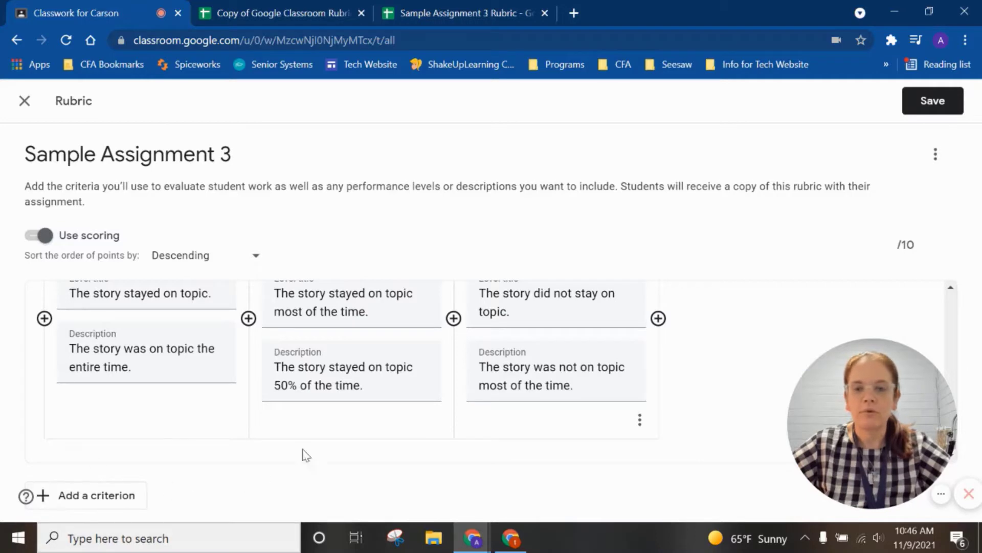
pyautogui.moveTo(866, 373); pyautogui.dragTo(70, 336)
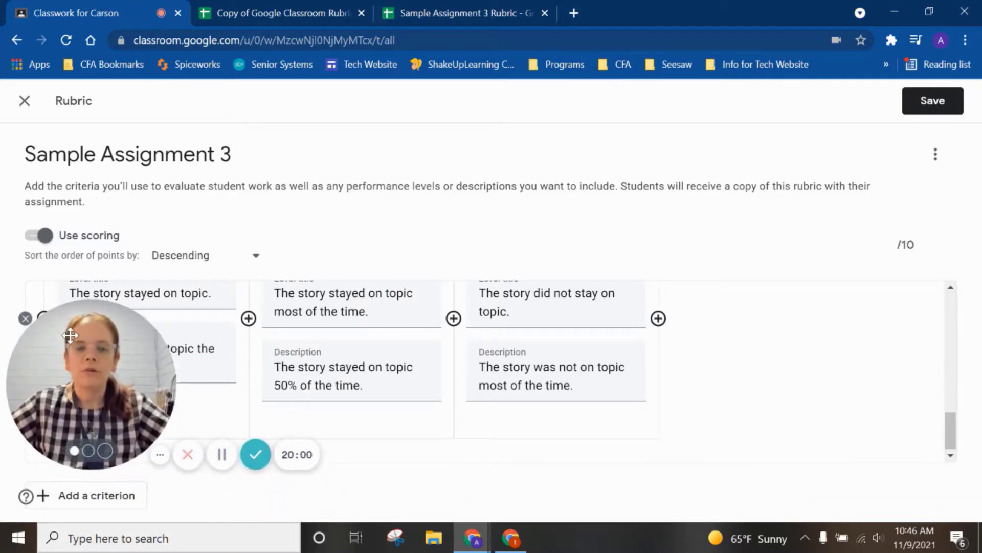
pyautogui.click(948, 108)
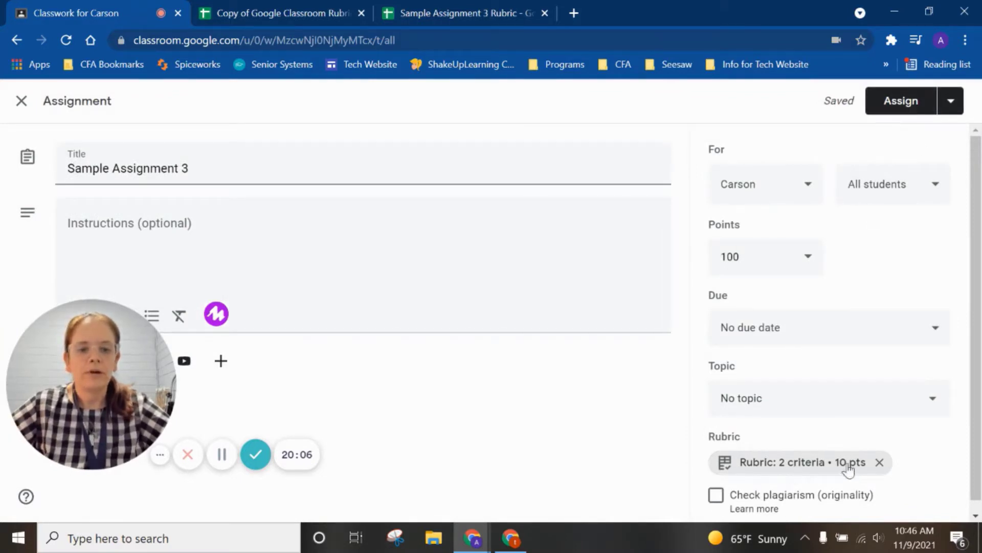
# Assign Sample Assignment 3 to all students and expand its entry in the classwork list.
pyautogui.click(902, 101)
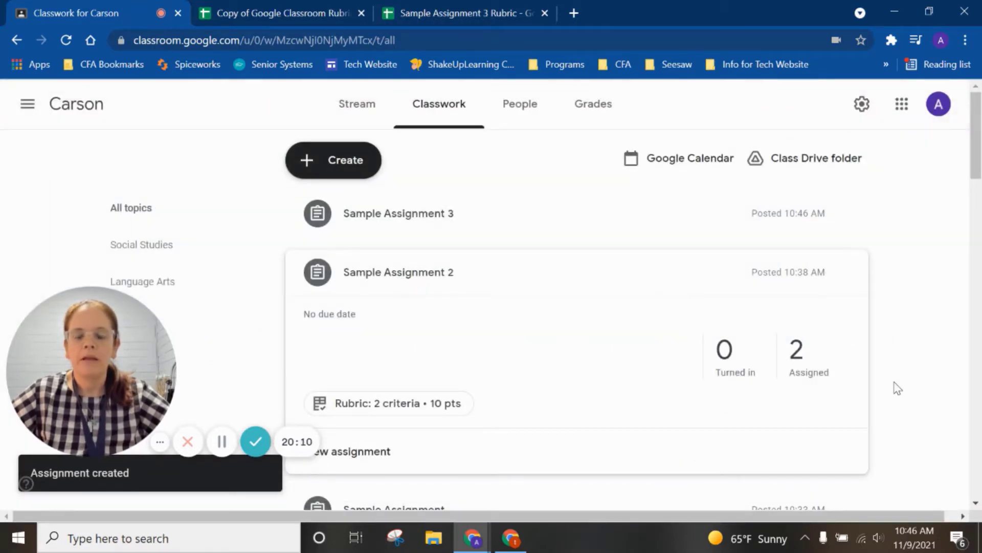
pyautogui.click(373, 213)
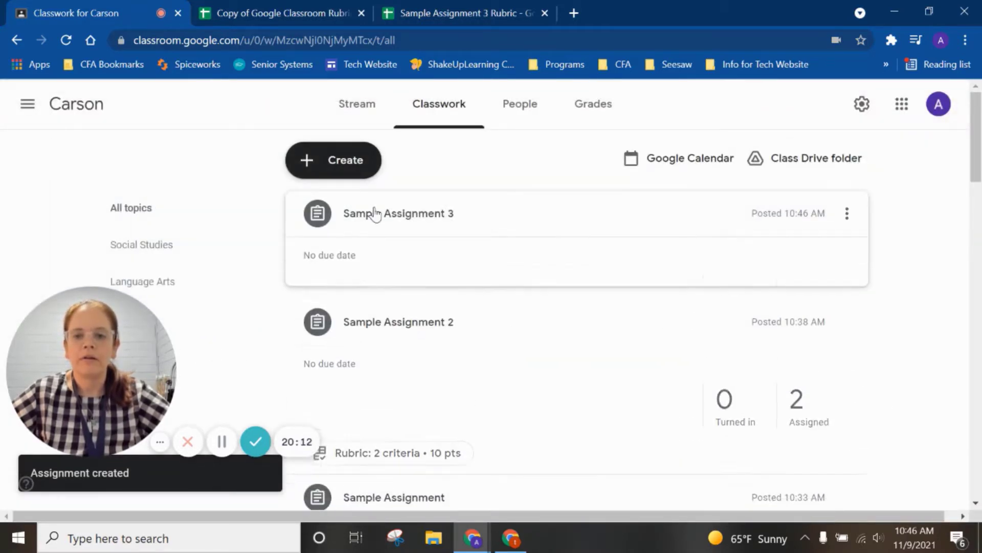